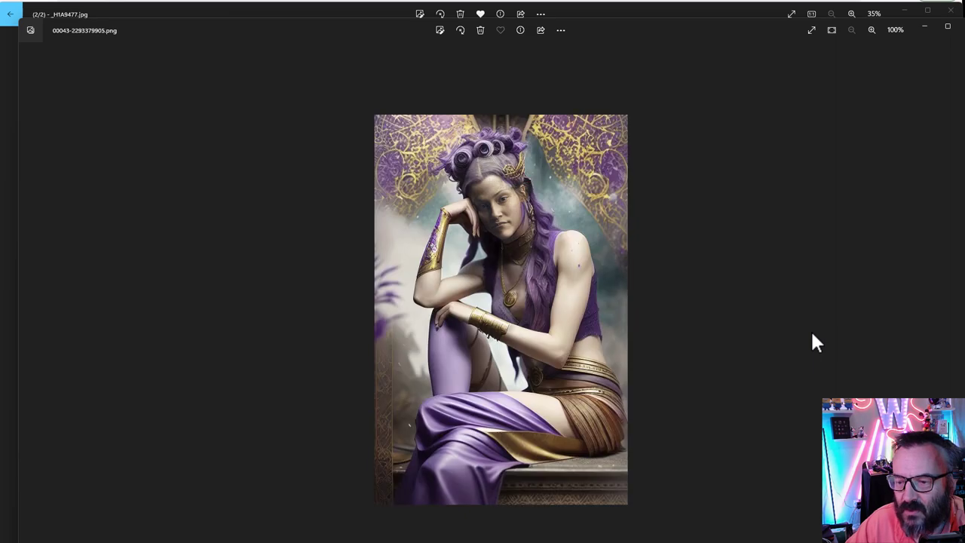
Browse through the generated portrait images of the seated woman in the image viewer.
{"action": "key", "text": "Left"}
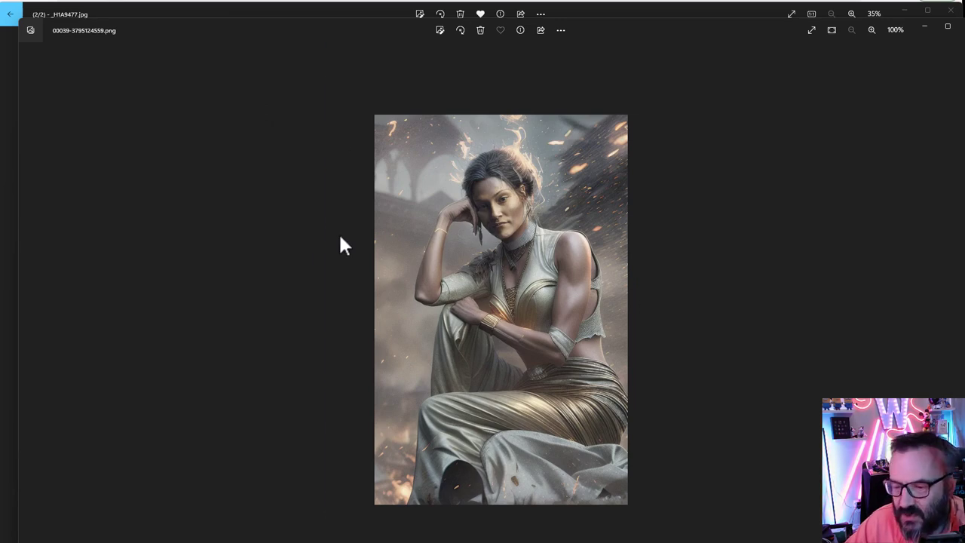
{"action": "key", "text": "Left"}
{"action": "key", "text": "Left"}
{"action": "key", "text": "Left"}
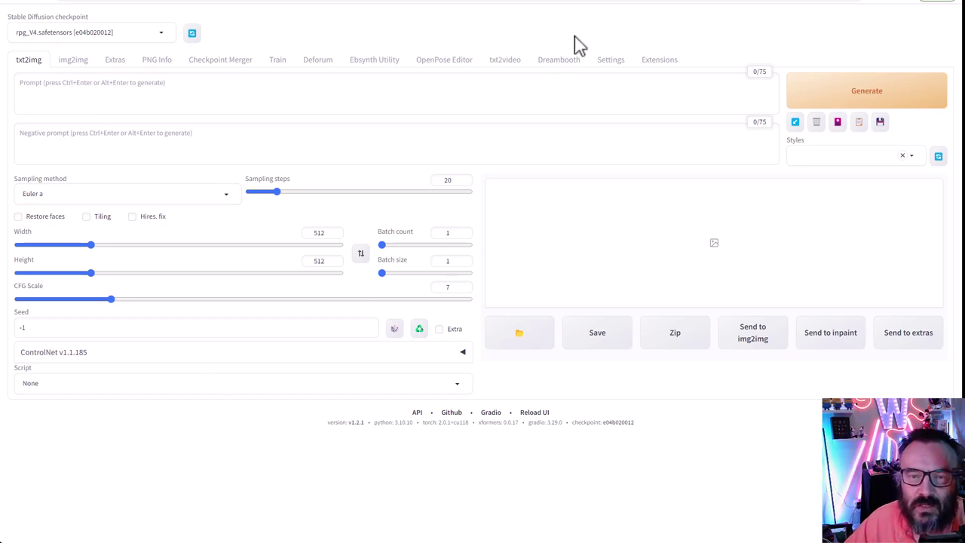
Load the list of available extensions, search it for "control" and include already installed extensions in the results.
{"action": "left_click", "coordinate": [661, 64]}
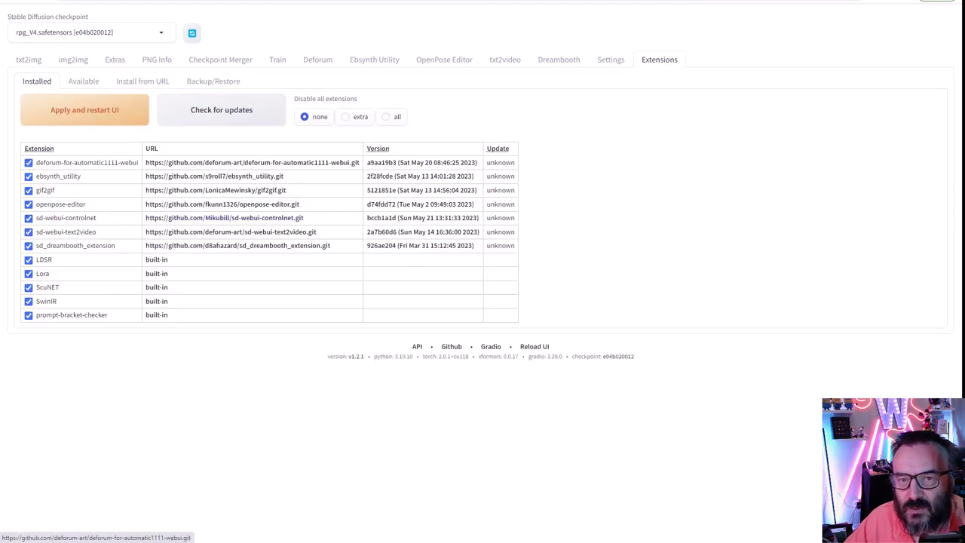
{"action": "left_click", "coordinate": [84, 81]}
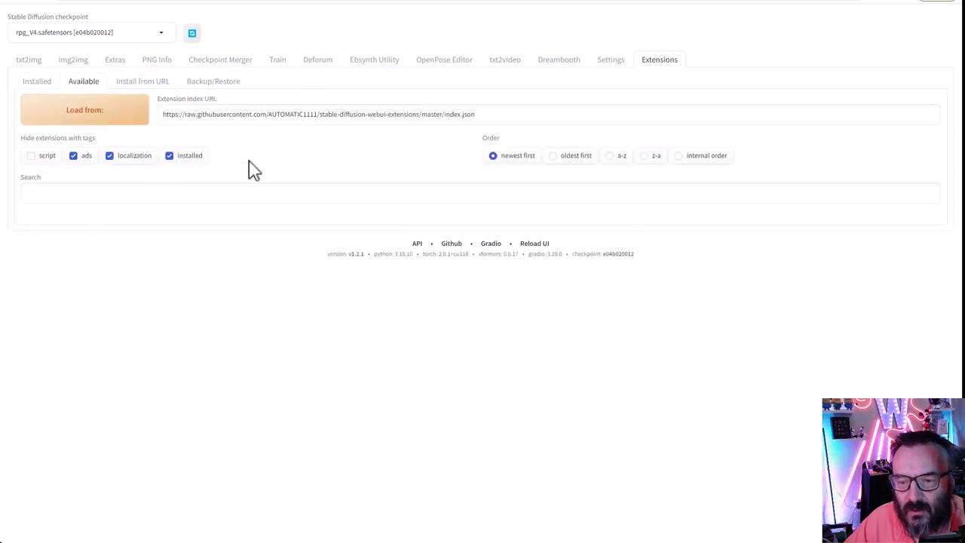
{"action": "left_click", "coordinate": [71, 120]}
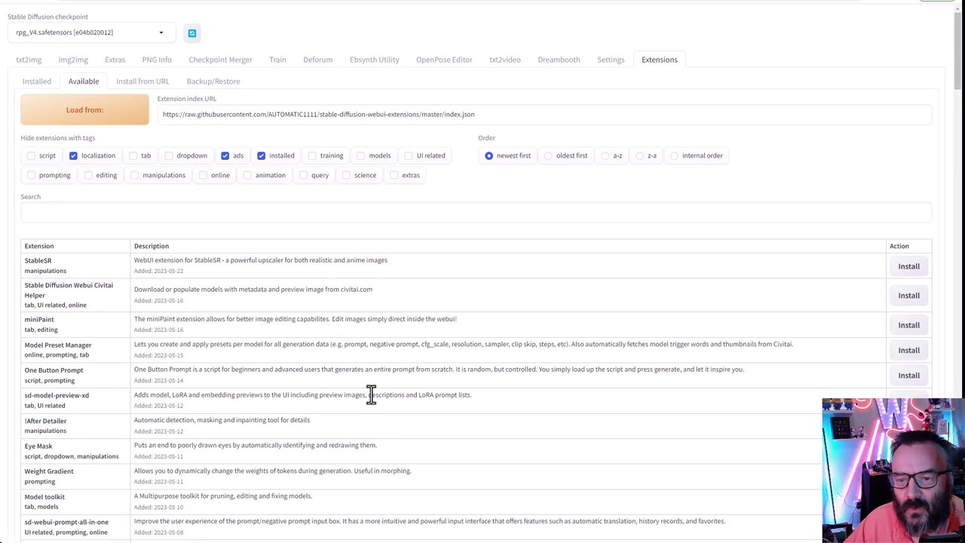
{"action": "left_click", "coordinate": [228, 206]}
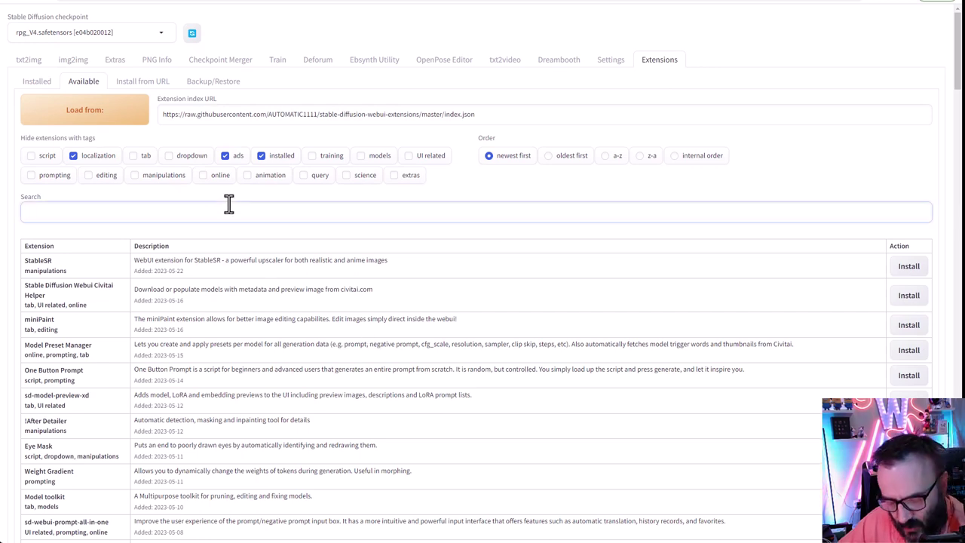
{"action": "type", "text": "contro"}
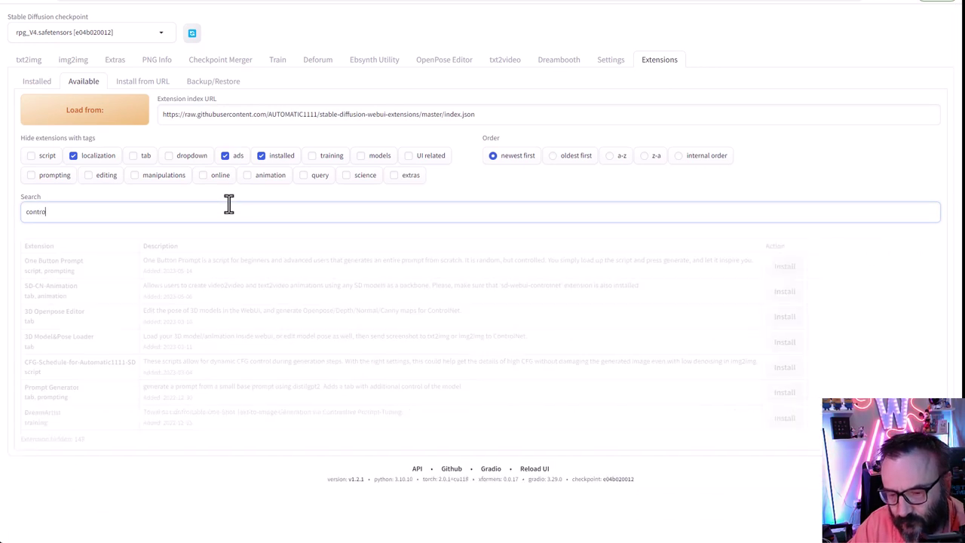
{"action": "type", "text": "l"}
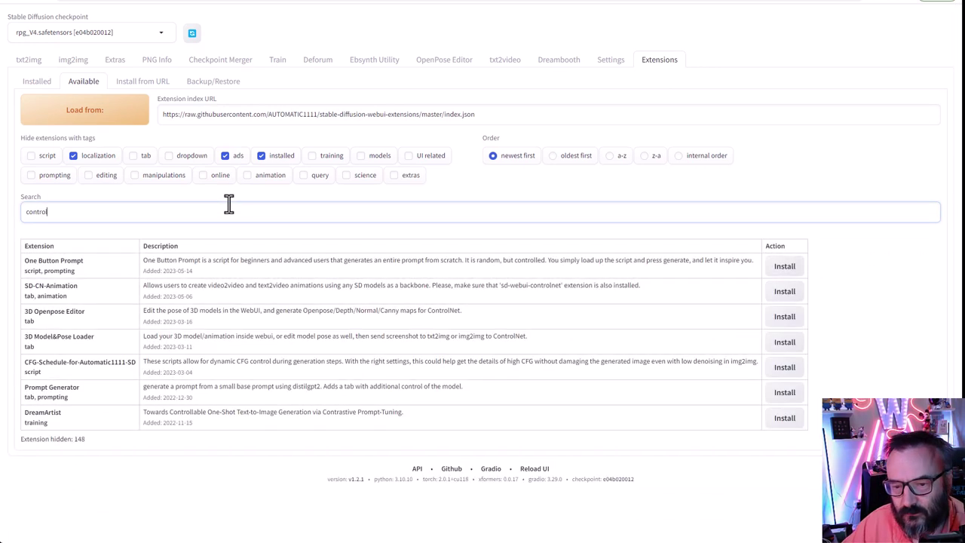
{"action": "left_click", "coordinate": [294, 157]}
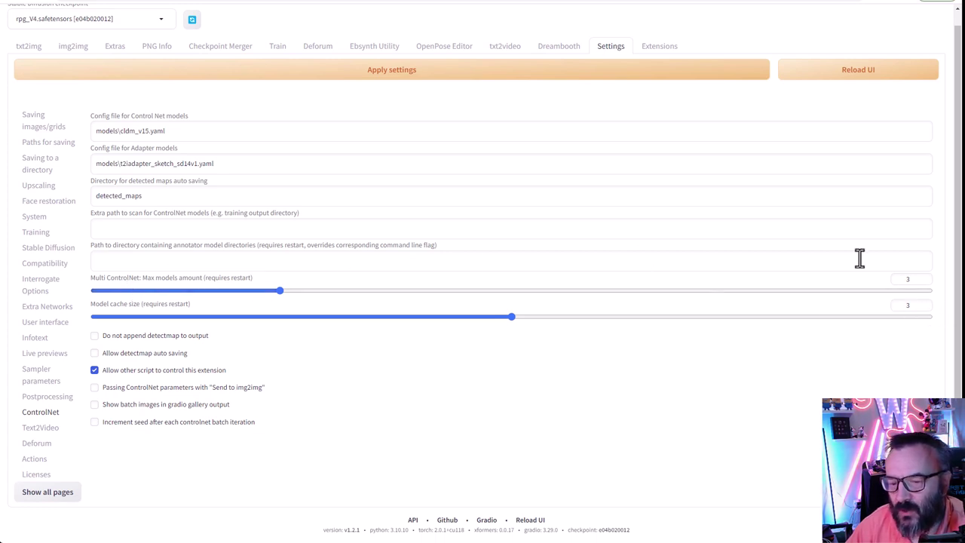
Review the ControlNet settings for maximum models amount and model cache size, and expand the ControlNet units in txt2img.
{"action": "double_click", "coordinate": [898, 276]}
{"action": "left_click", "coordinate": [910, 306]}
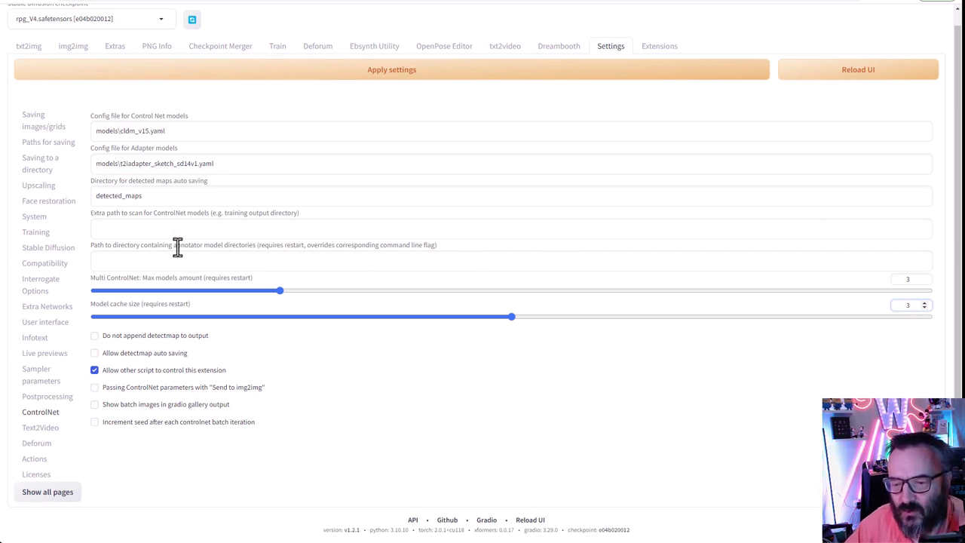
{"action": "double_click", "coordinate": [906, 278]}
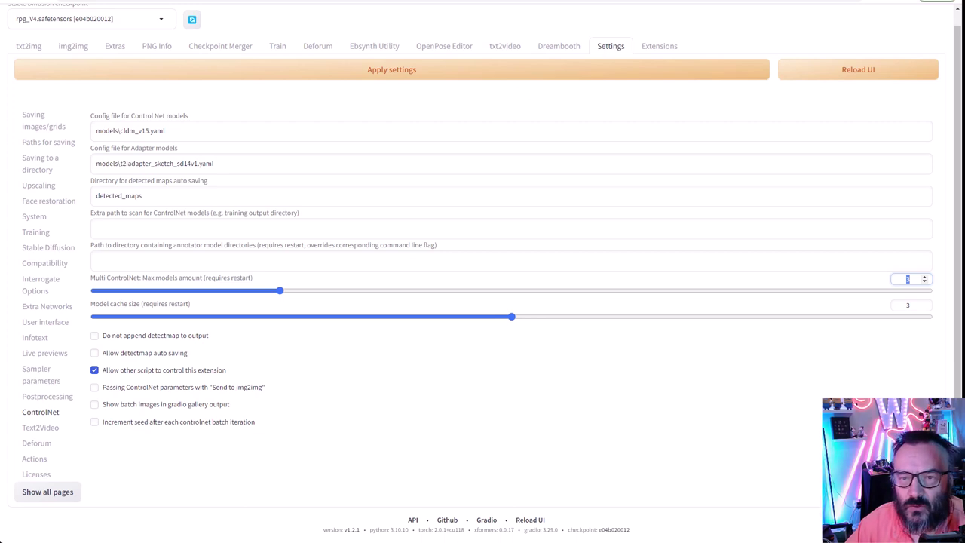
{"action": "left_click", "coordinate": [34, 50]}
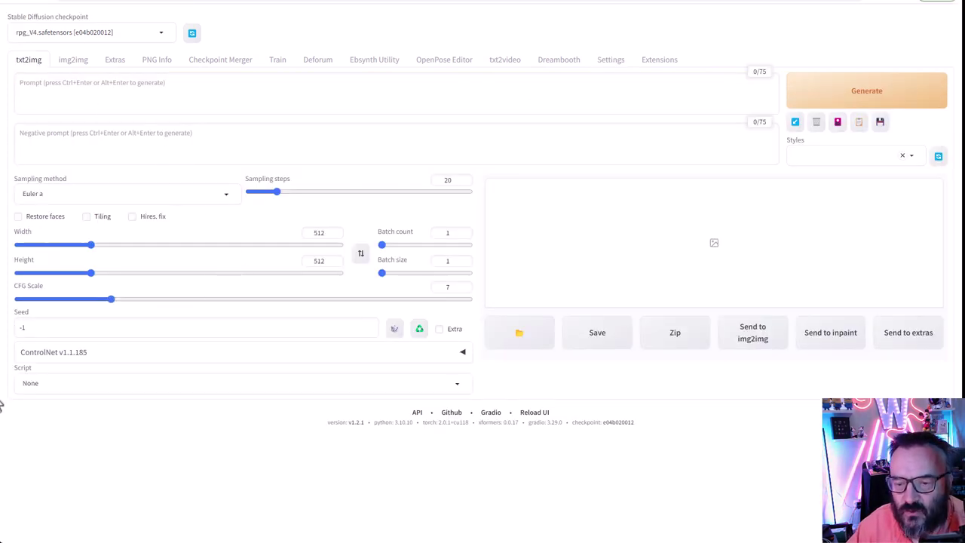
{"action": "left_click", "coordinate": [460, 355]}
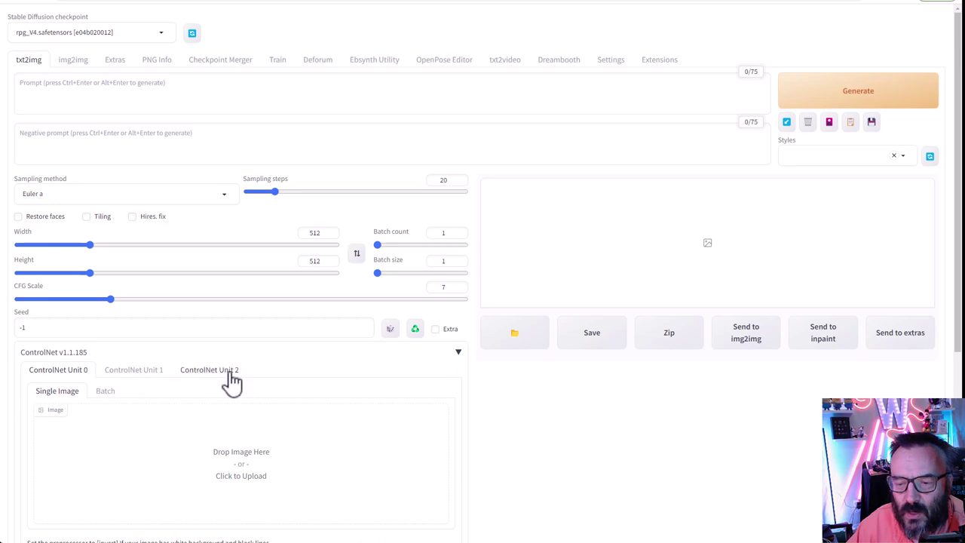
Check the installed extensions for updates, then apply them and restart the UI.
{"action": "left_click", "coordinate": [668, 65]}
{"action": "left_click", "coordinate": [33, 82]}
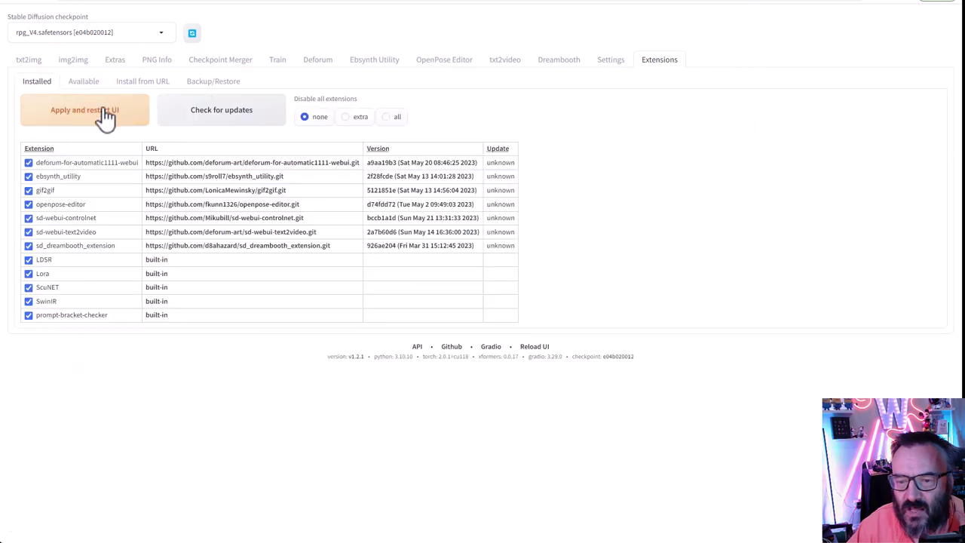
{"action": "left_click", "coordinate": [211, 127]}
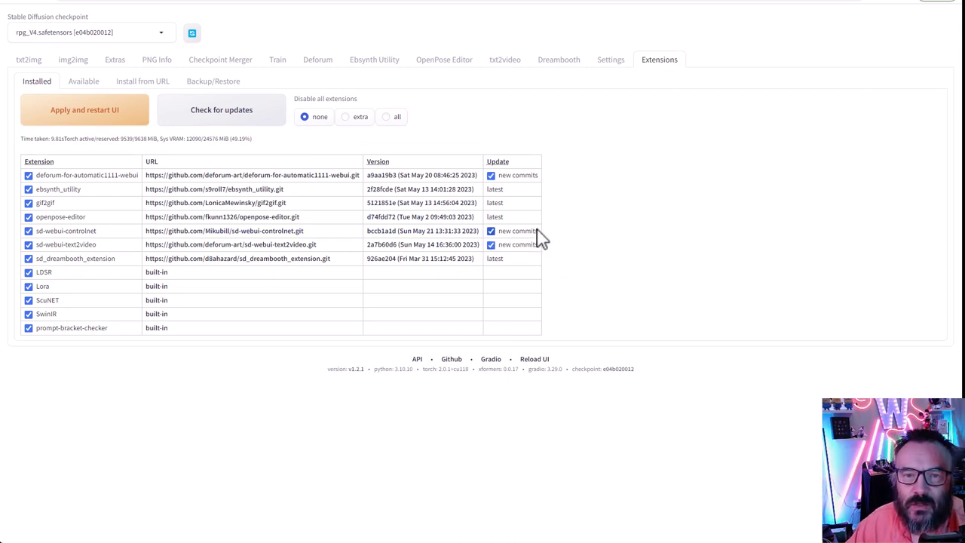
{"action": "left_click", "coordinate": [83, 113]}
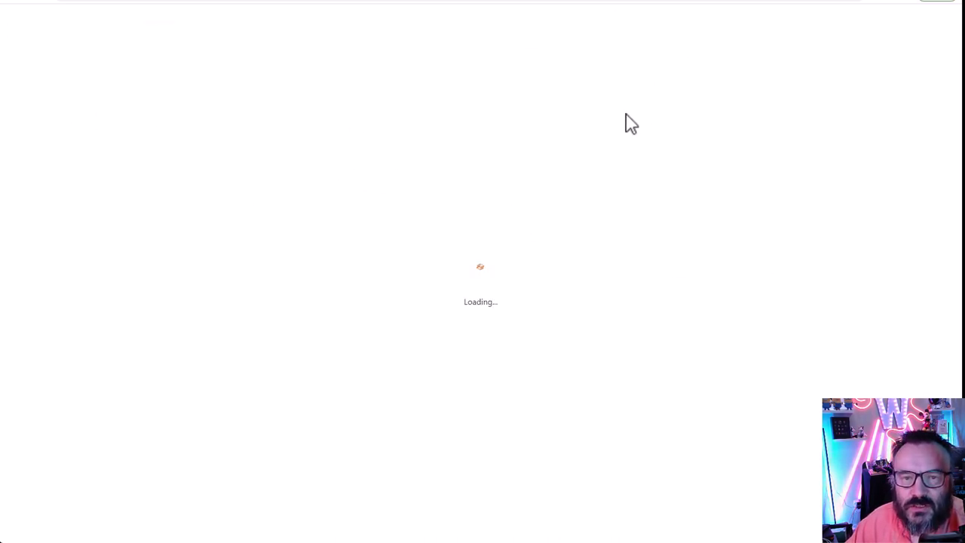
Switch to the command console and examine the startup log for ControlNet errors and the local URL.
{"action": "key", "text": "alt+Tab"}
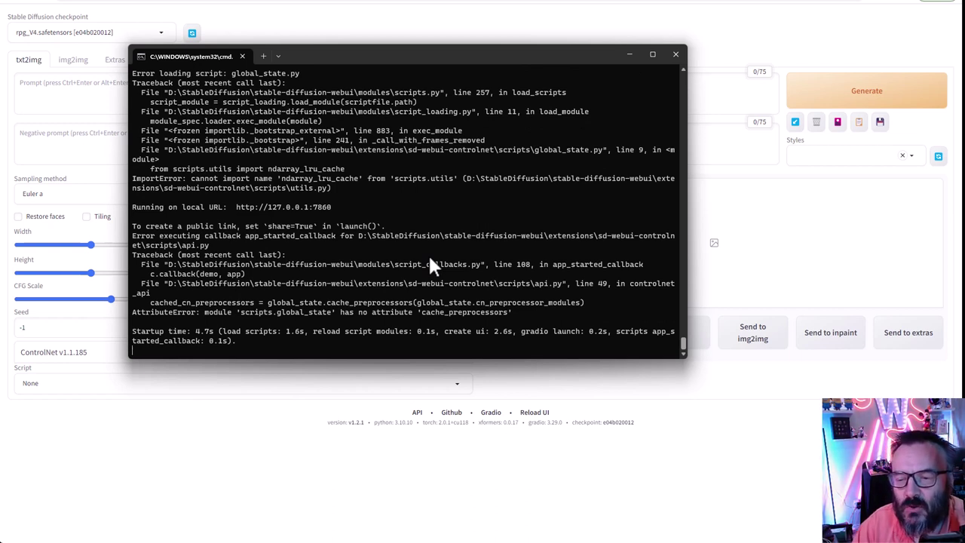
{"action": "left_click_drag", "start_coordinate": [292, 341], "coordinate": [469, 238]}
{"action": "key", "text": "ctrl+c"}
{"action": "left_click_drag", "start_coordinate": [345, 214], "coordinate": [129, 209]}
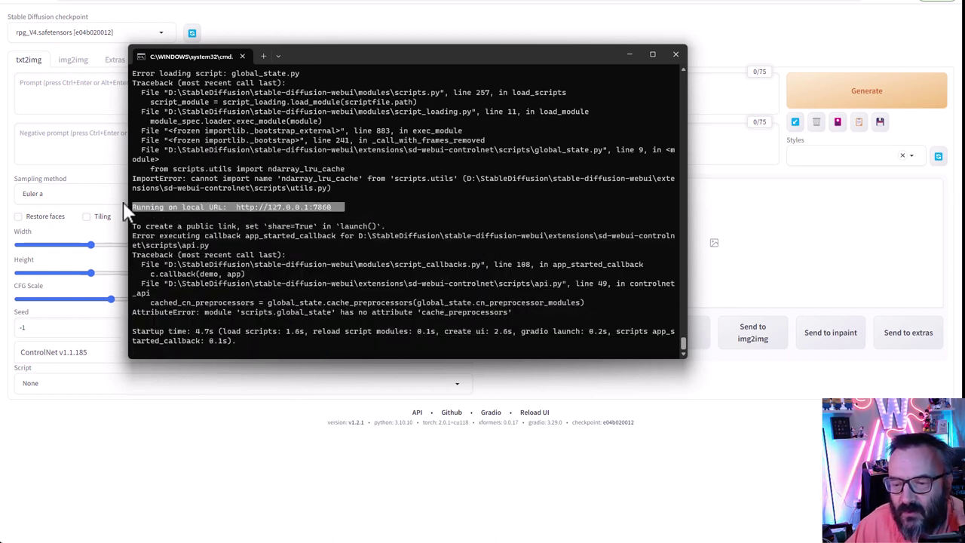
{"action": "left_click_drag", "start_coordinate": [571, 315], "coordinate": [149, 248]}
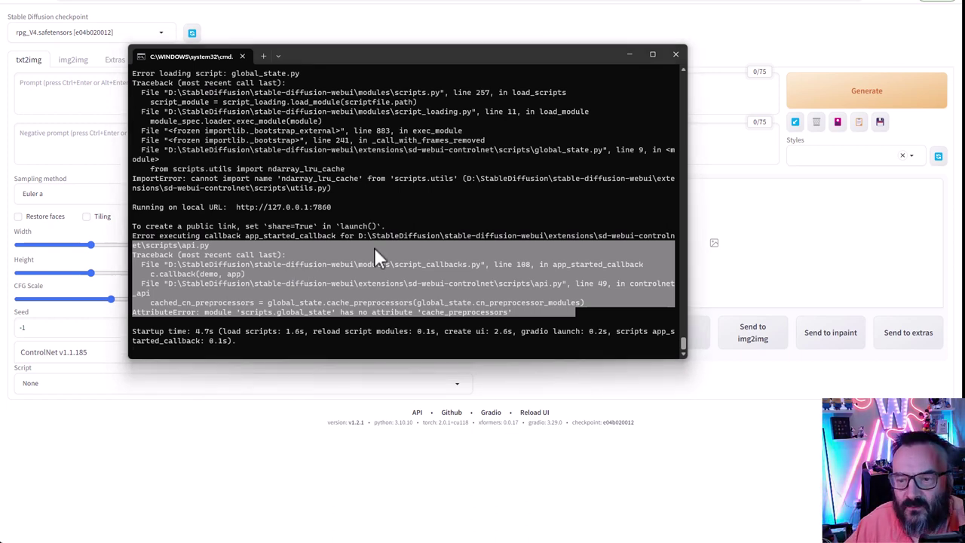
{"action": "left_click", "coordinate": [266, 253]}
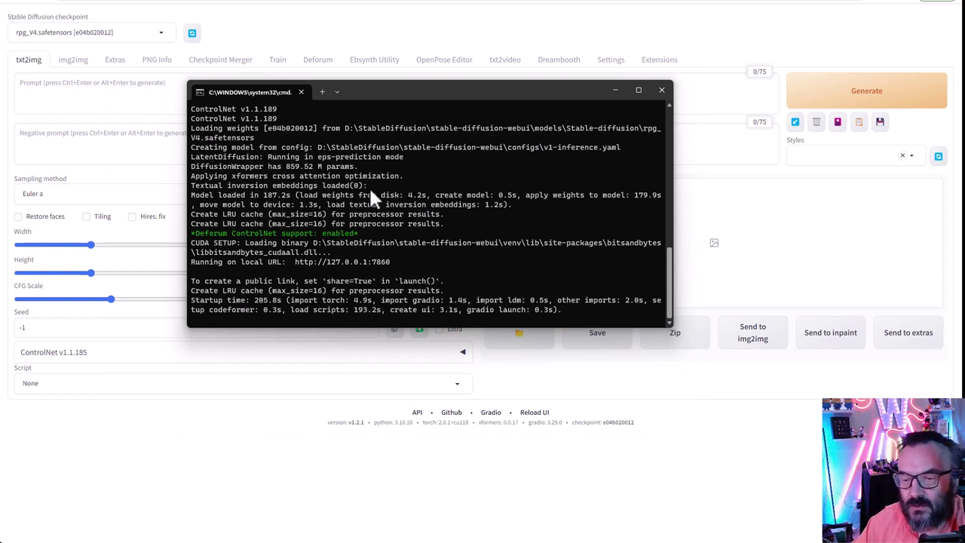
{"action": "left_click_drag", "start_coordinate": [400, 261], "coordinate": [300, 264]}
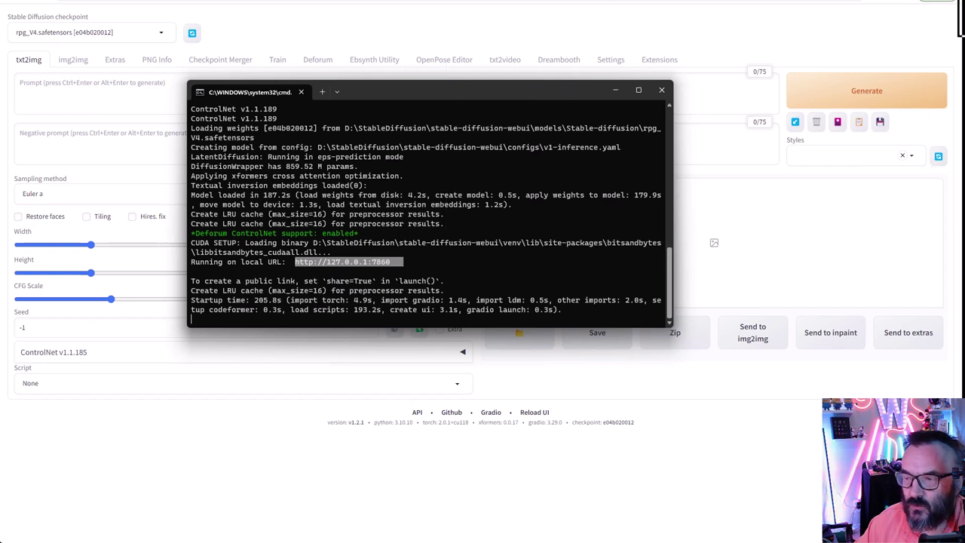
Return to the Stable Diffusion web UI and load the seated woman's portrait photo as the img2img source image.
{"action": "key", "text": "alt+Tab"}
{"action": "left_click", "coordinate": [73, 60]}
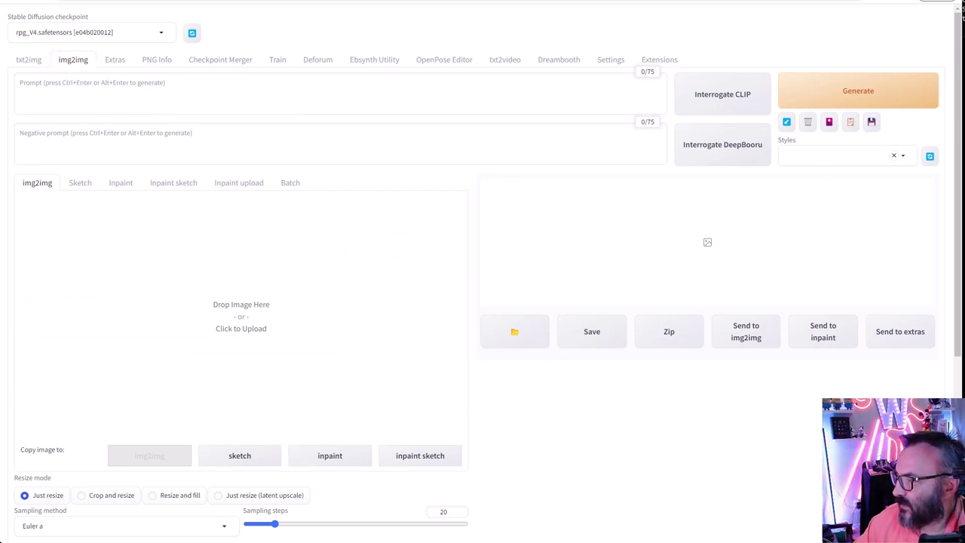
{"action": "left_click_drag", "start_coordinate": [303, 319], "coordinate": [241, 286]}
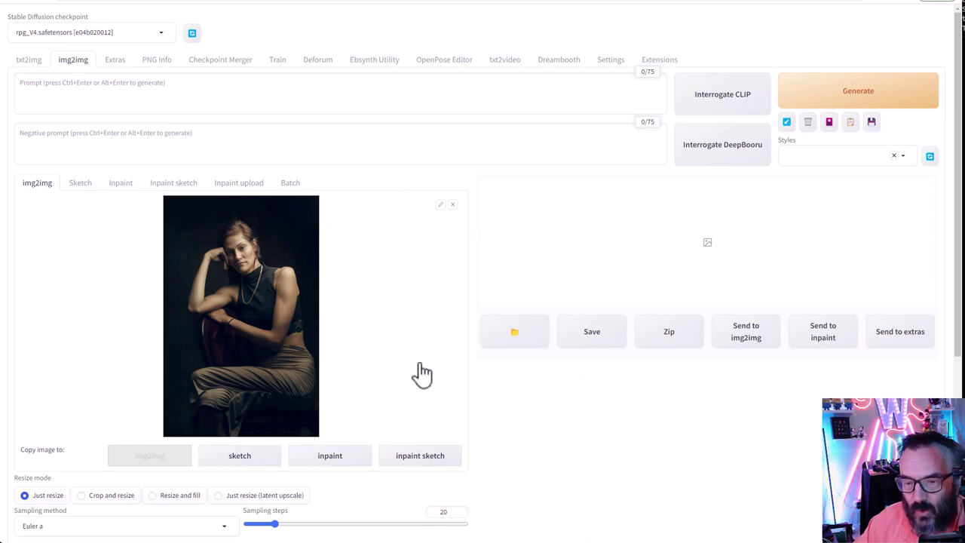
{"action": "scroll", "coordinate": [392, 354], "scroll_direction": "down", "scroll_amount": 1}
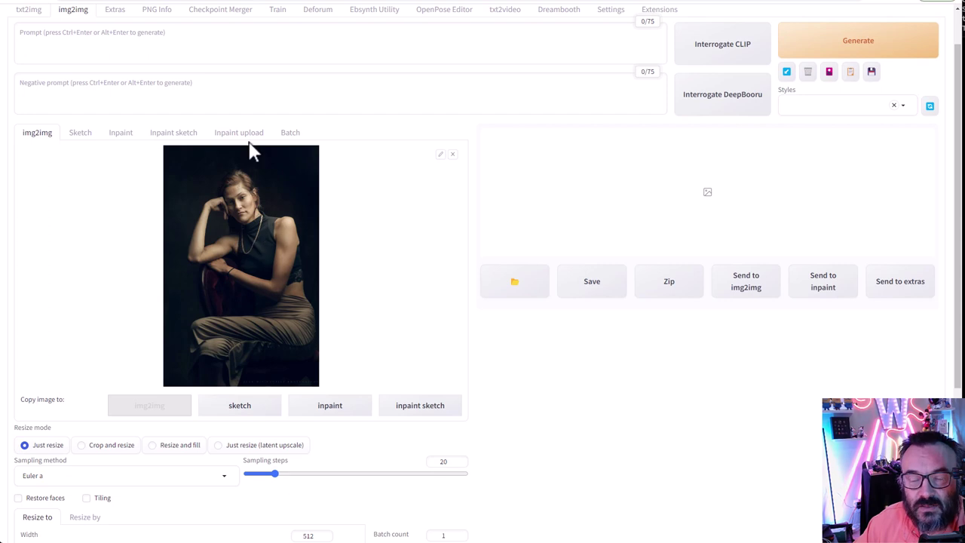
{"action": "scroll", "coordinate": [291, 173], "scroll_direction": "up", "scroll_amount": 2}
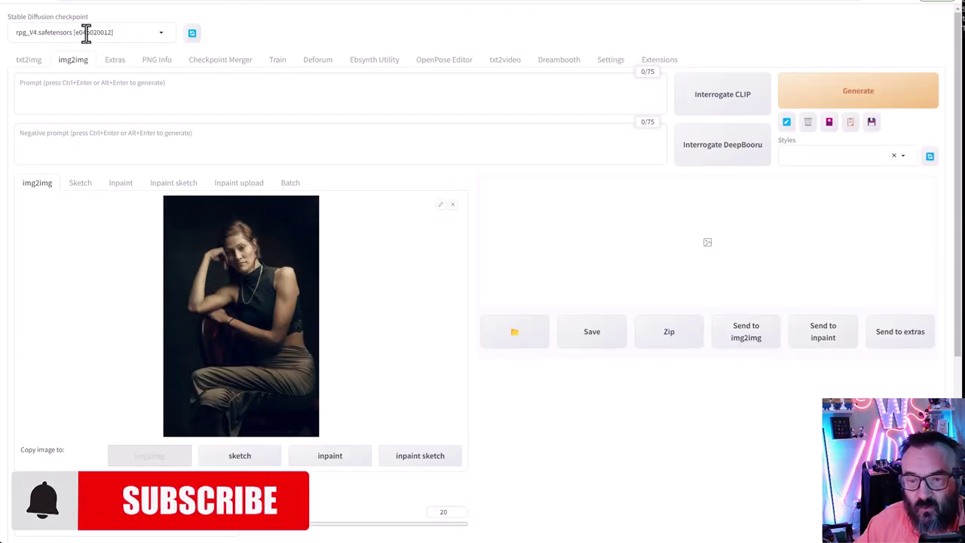
Switch to RPG-Guide-v4.pdf in Acrobat and examine the pages with the prompt breakdown, example renders and negative prompt.
{"action": "key", "text": "alt+Tab"}
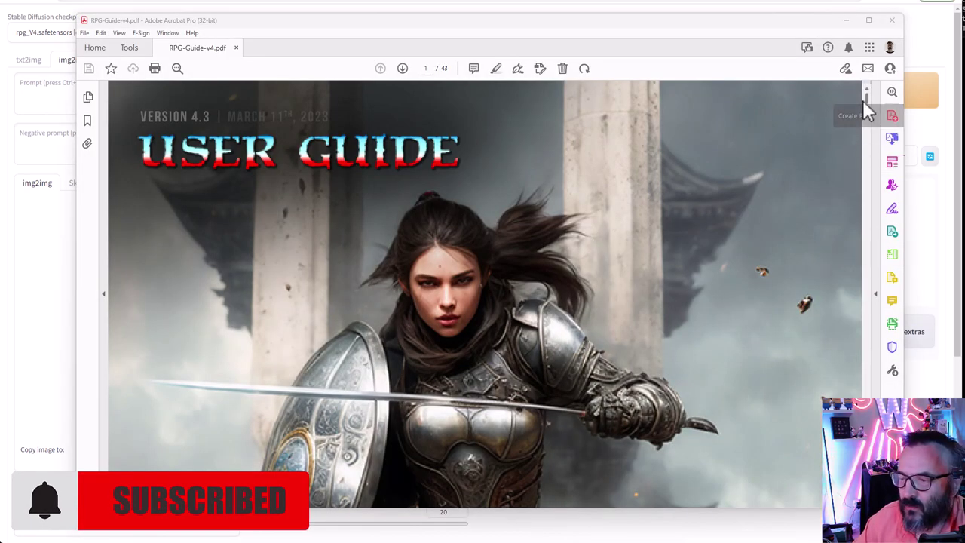
{"action": "left_click_drag", "start_coordinate": [868, 108], "coordinate": [890, 180]}
{"action": "scroll", "coordinate": [890, 180], "scroll_direction": "down", "scroll_amount": 2}
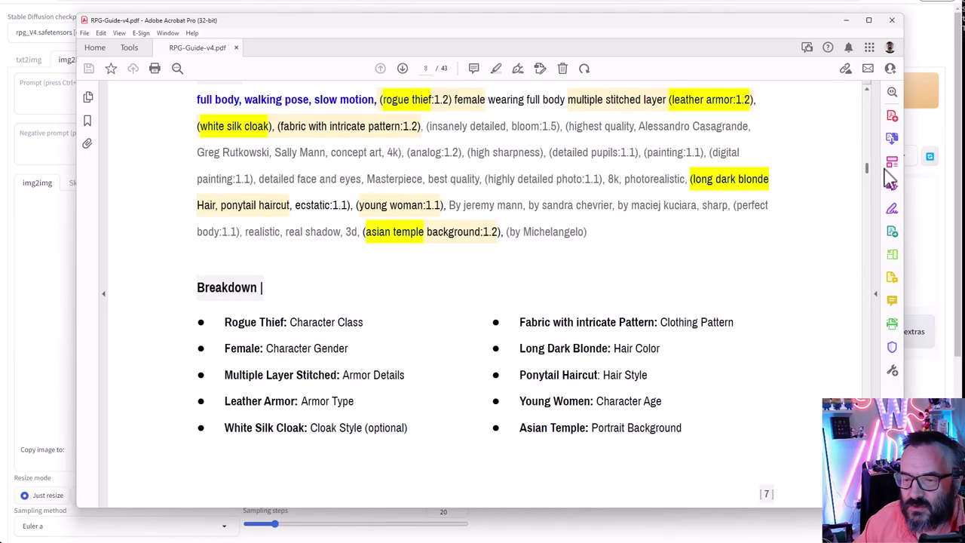
{"action": "scroll", "coordinate": [890, 180], "scroll_direction": "down", "scroll_amount": 10}
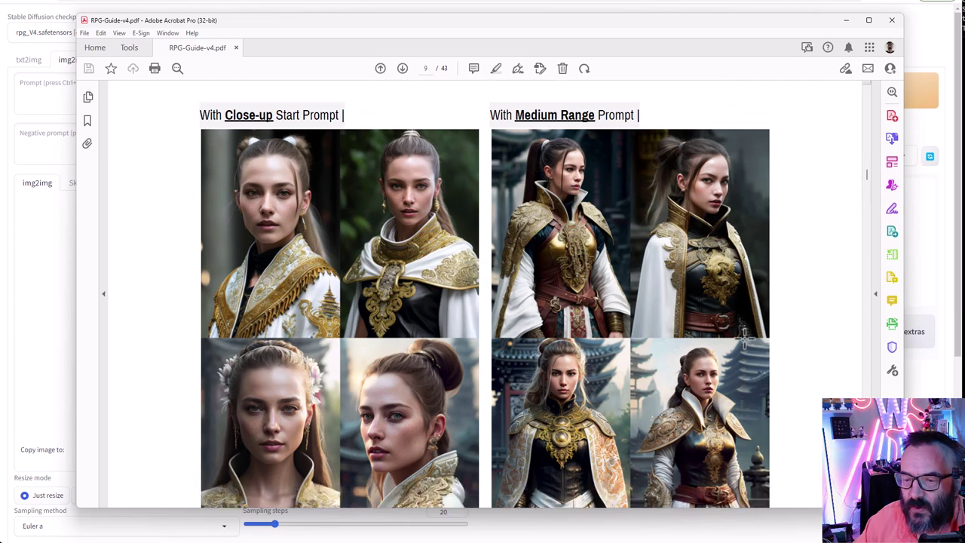
{"action": "scroll", "coordinate": [750, 337], "scroll_direction": "down", "scroll_amount": 15}
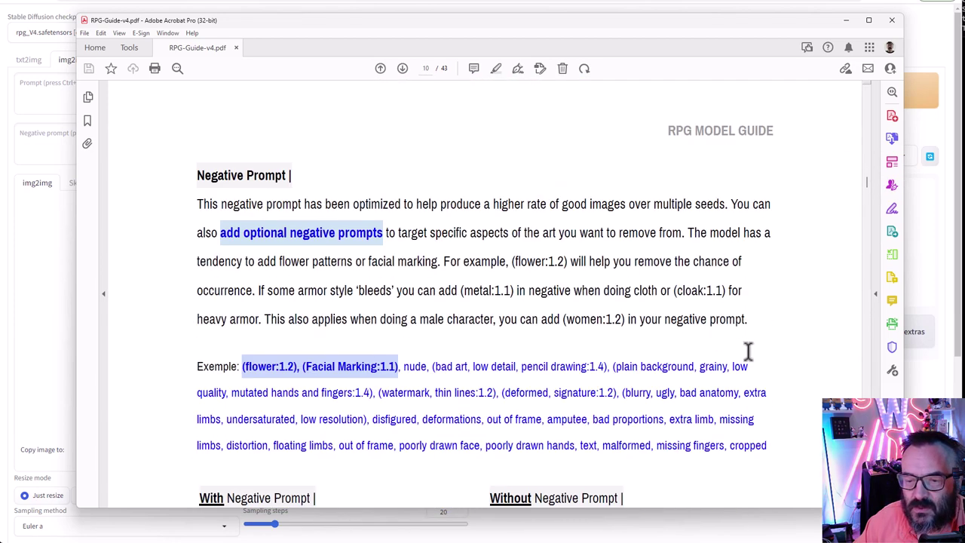
{"action": "scroll", "coordinate": [750, 360], "scroll_direction": "down", "scroll_amount": 8}
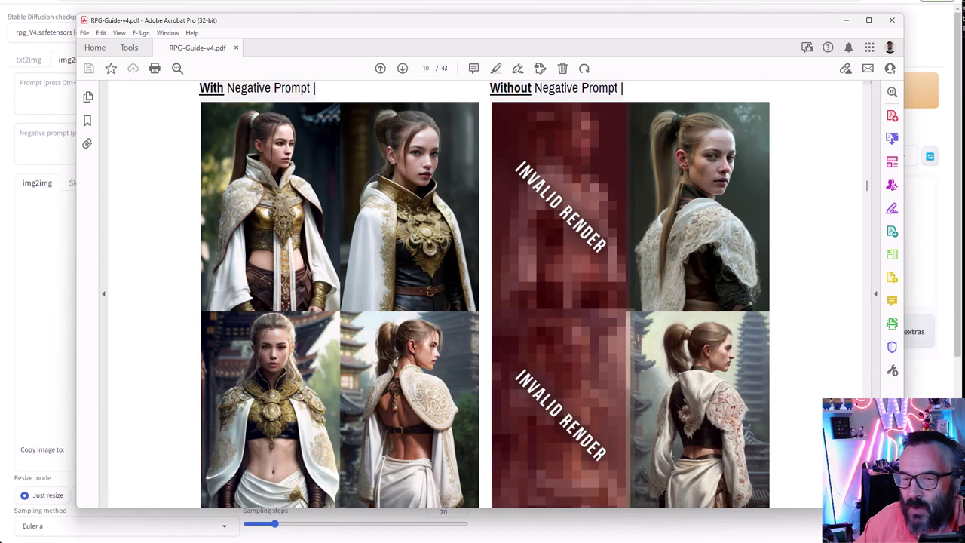
Back in img2img, paste the marble-skinned male angel prompt with gothic cathedral background, and the negative prompt beginning "women, female, breast, watermark".
{"action": "key", "text": "alt+Tab"}
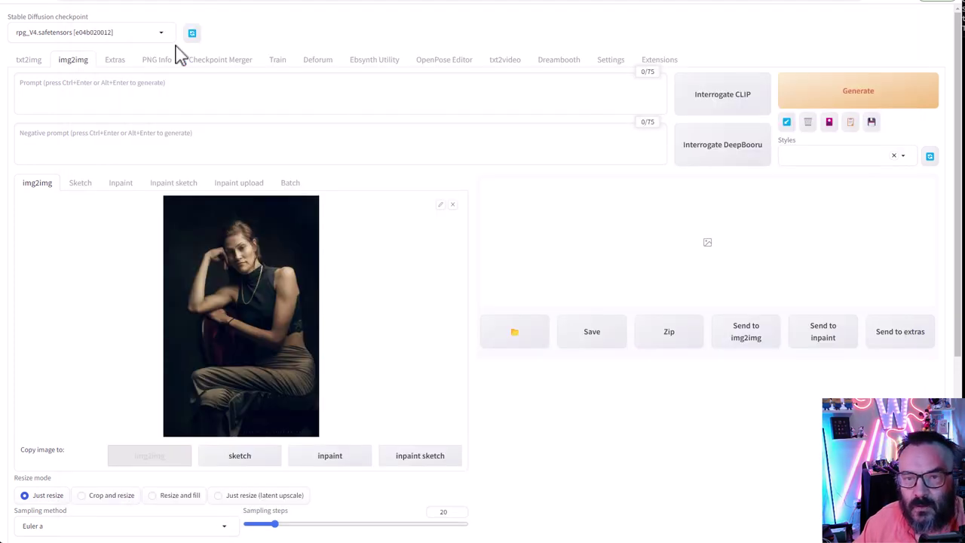
{"action": "left_click", "coordinate": [177, 88]}
{"action": "key", "text": "ctrl+v"}
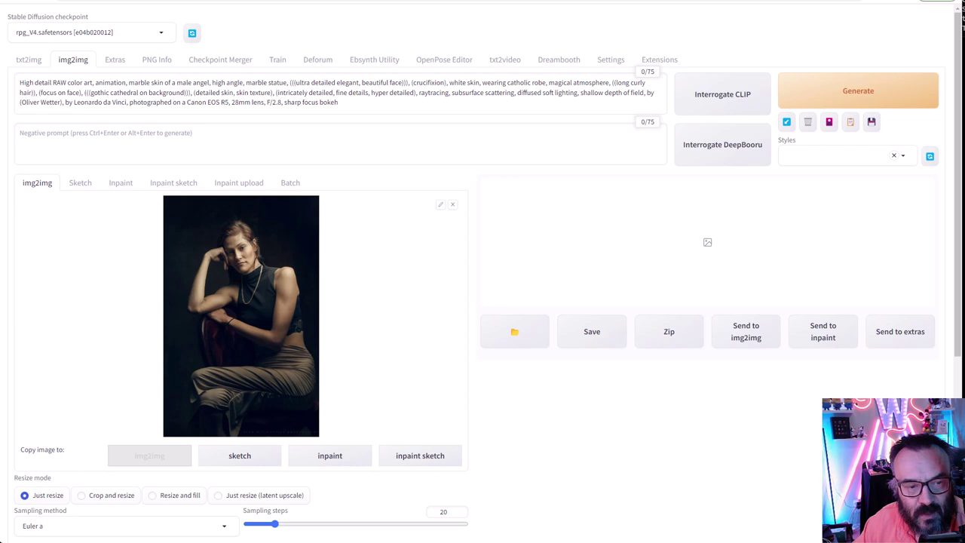
{"action": "left_click", "coordinate": [314, 138]}
{"action": "key", "text": "ctrl+v"}
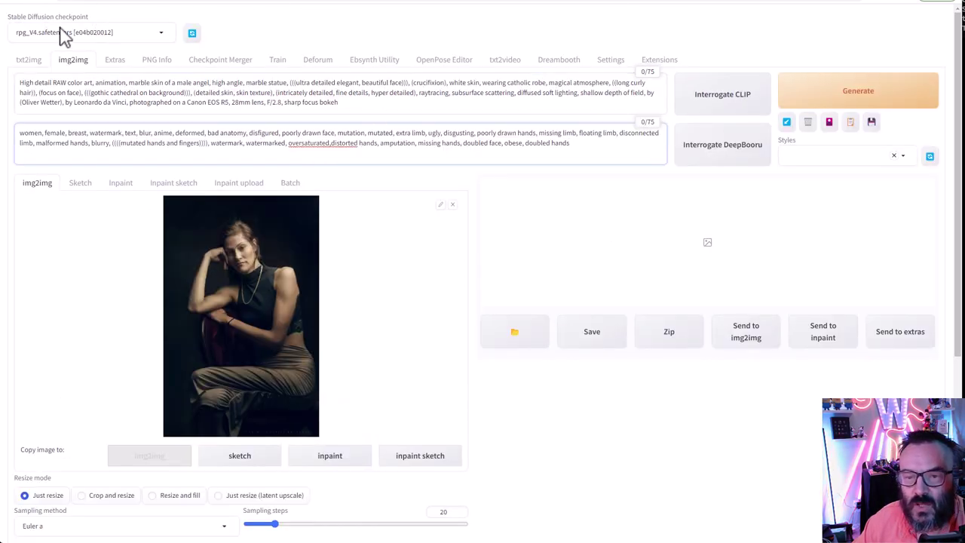
Set the img2img sampling method to DPM++ 2S a Karras with 45 sampling steps.
{"action": "scroll", "coordinate": [422, 271], "scroll_direction": "down", "scroll_amount": 2}
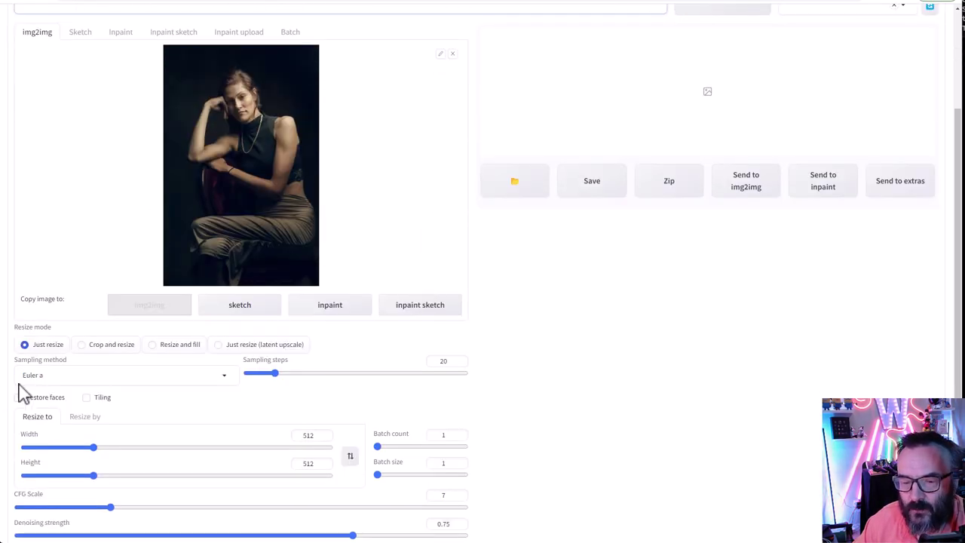
{"action": "left_click", "coordinate": [182, 379]}
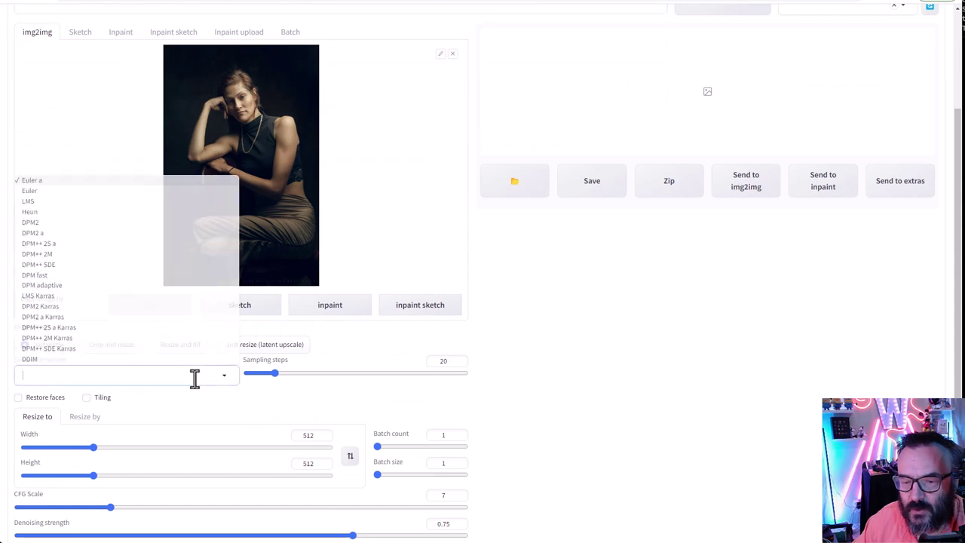
{"action": "left_click", "coordinate": [99, 328]}
{"action": "scroll", "coordinate": [599, 332], "scroll_direction": "down", "scroll_amount": 1}
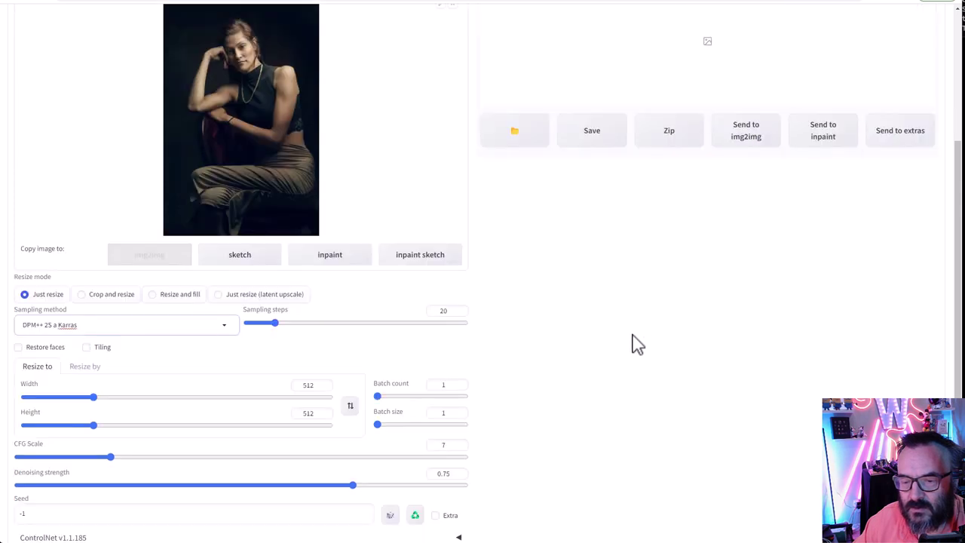
{"action": "double_click", "coordinate": [447, 261]}
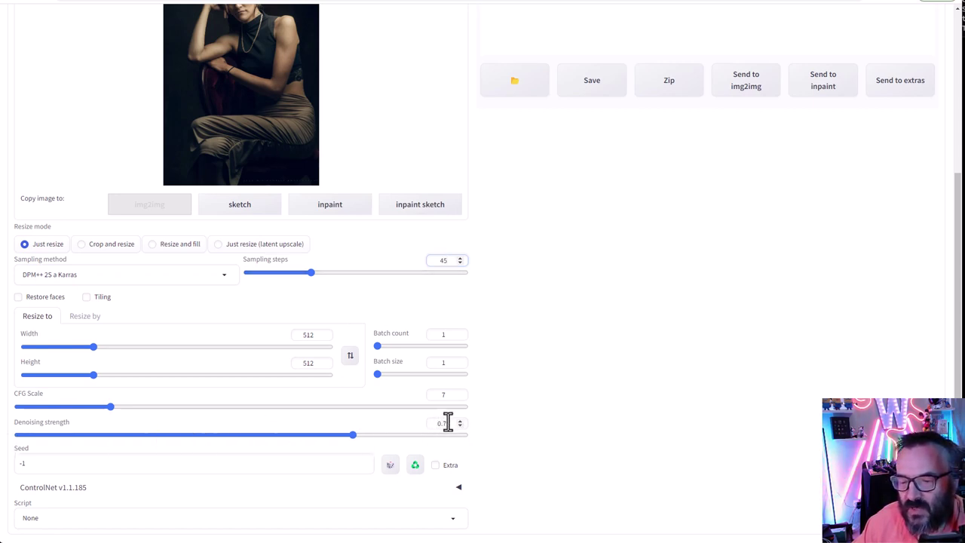
Lower the denoising strength to 0.7 and set the CFG scale to 6.5.
{"action": "left_click", "coordinate": [349, 436]}
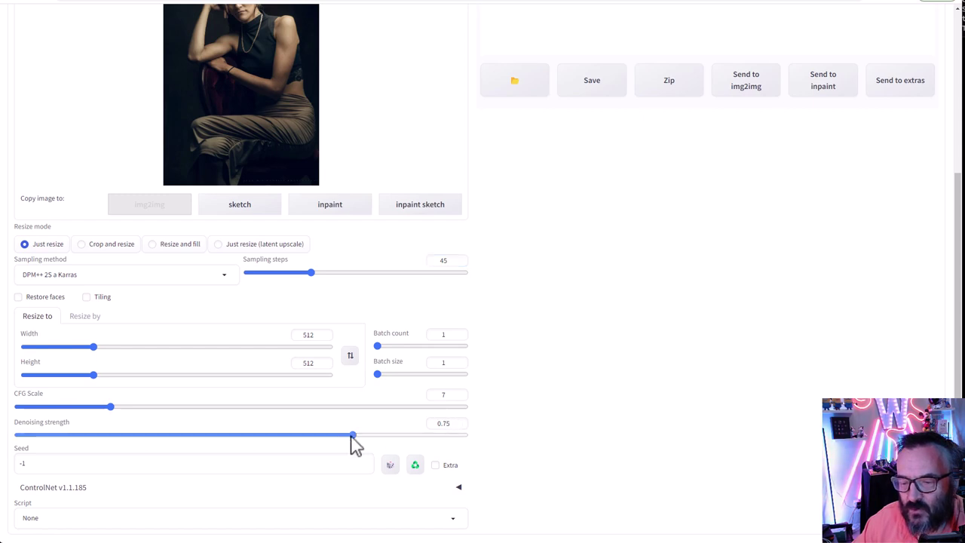
{"action": "left_click_drag", "start_coordinate": [348, 436], "coordinate": [333, 435]}
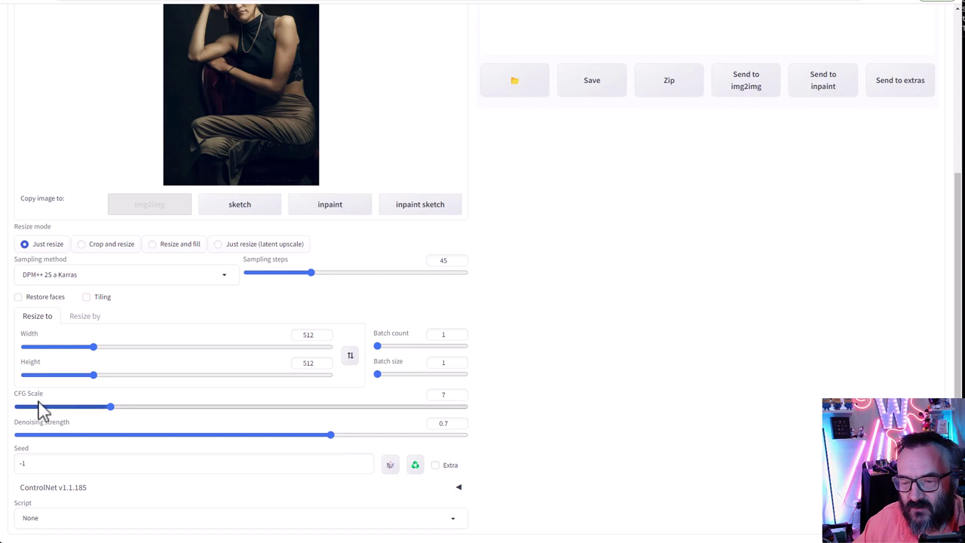
{"action": "double_click", "coordinate": [447, 395]}
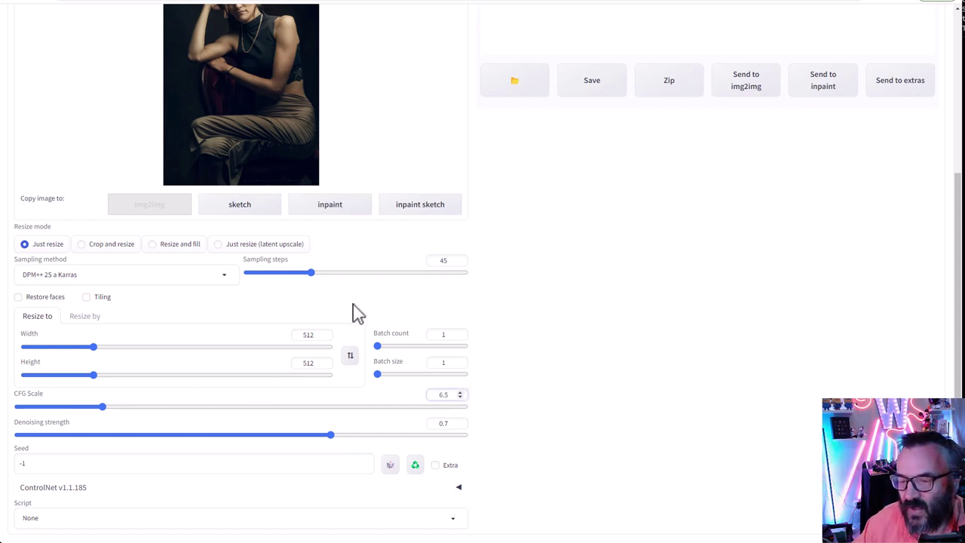
Set the output height to 768 to suit the portrait format of the source photo.
{"action": "scroll", "coordinate": [302, 181], "scroll_direction": "up", "scroll_amount": 2}
{"action": "scroll", "coordinate": [291, 241], "scroll_direction": "up", "scroll_amount": 2}
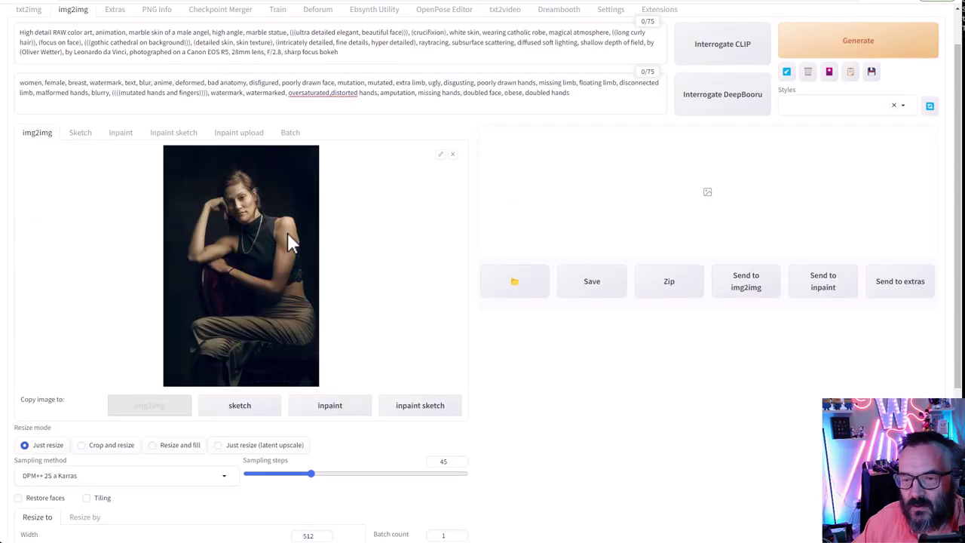
{"action": "scroll", "coordinate": [306, 239], "scroll_direction": "down", "scroll_amount": 4}
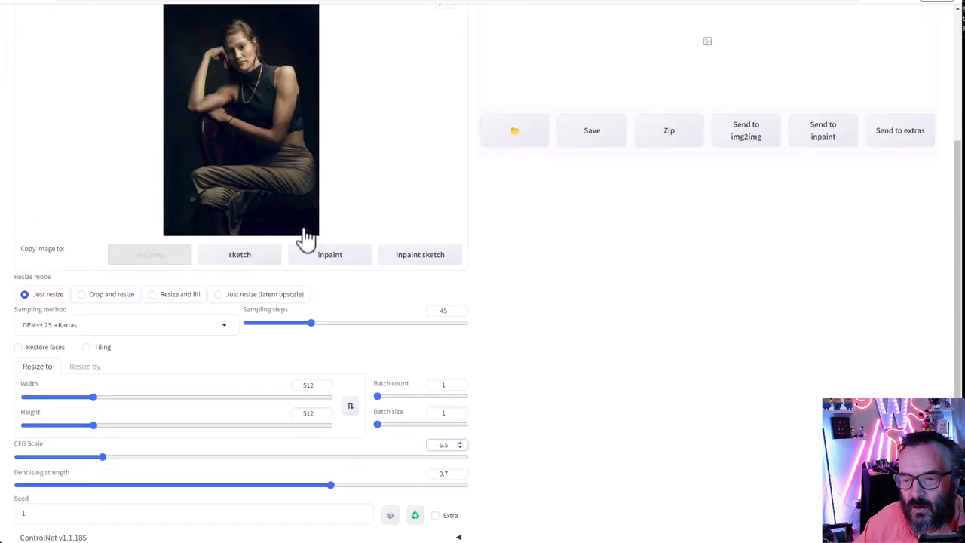
{"action": "scroll", "coordinate": [238, 264], "scroll_direction": "up", "scroll_amount": 1}
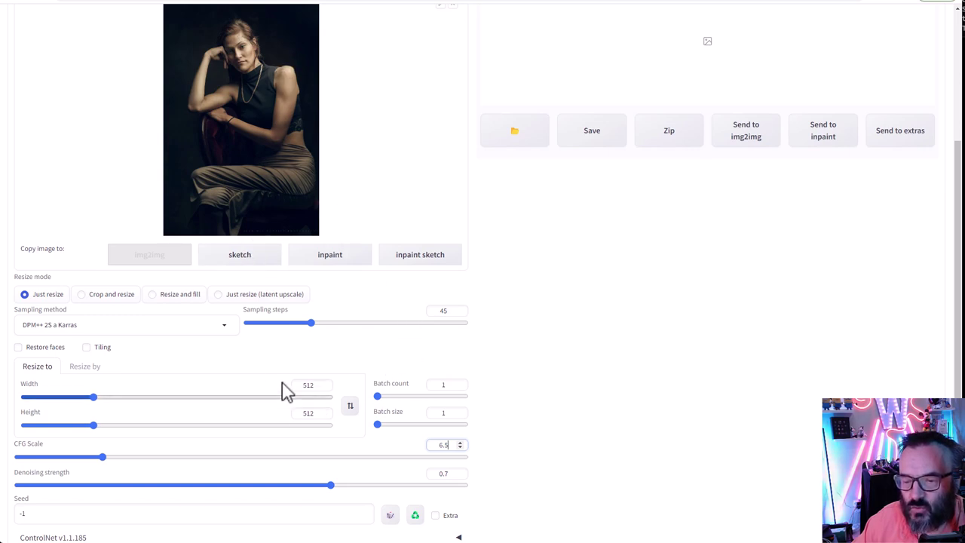
{"action": "double_click", "coordinate": [312, 417]}
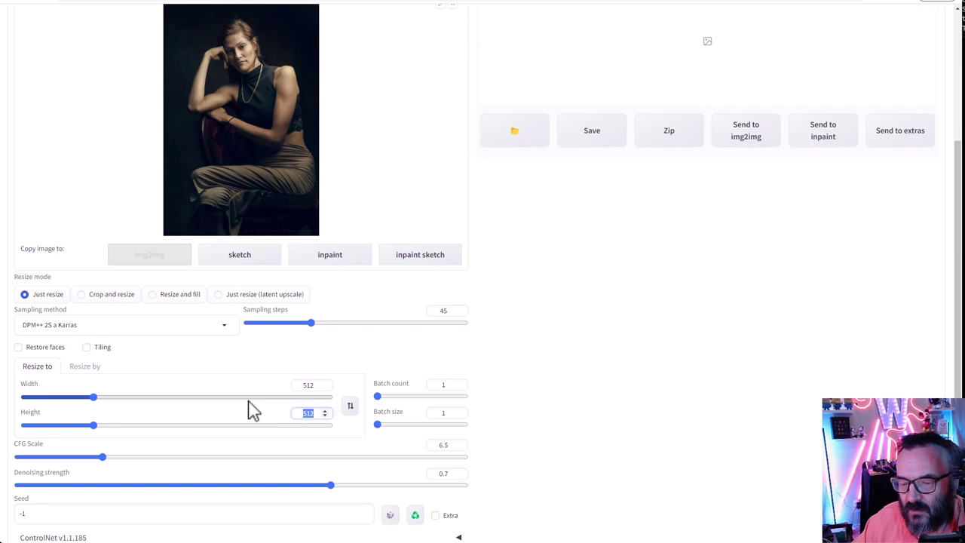
{"action": "type", "text": "768"}
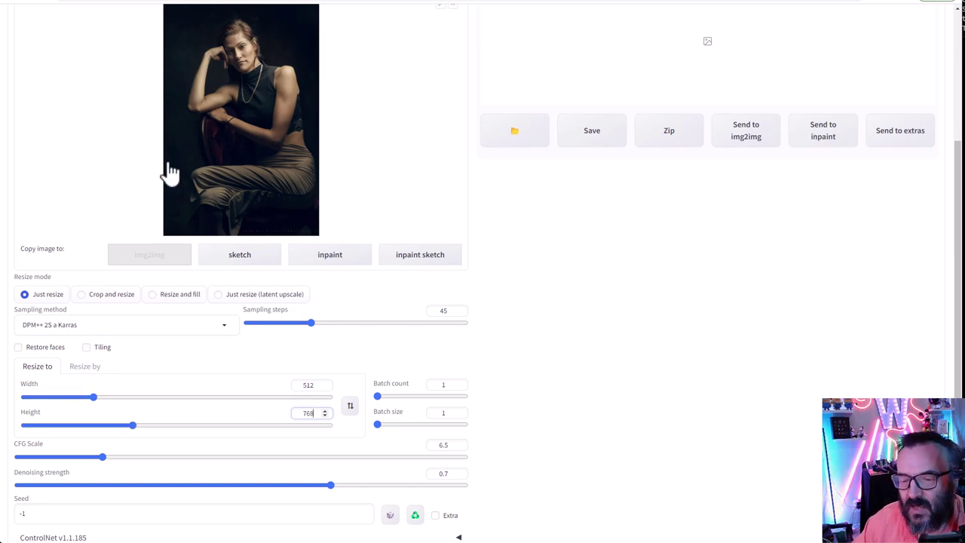
Generate the img2img image with the current settings and open the result at a larger size.
{"action": "scroll", "coordinate": [243, 314], "scroll_direction": "up", "scroll_amount": 3}
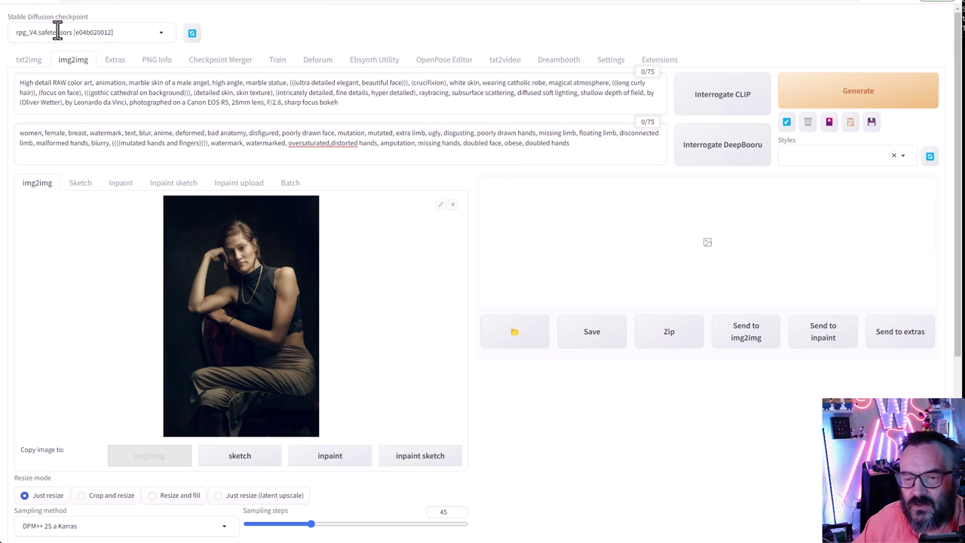
{"action": "scroll", "coordinate": [408, 281], "scroll_direction": "down", "scroll_amount": 4}
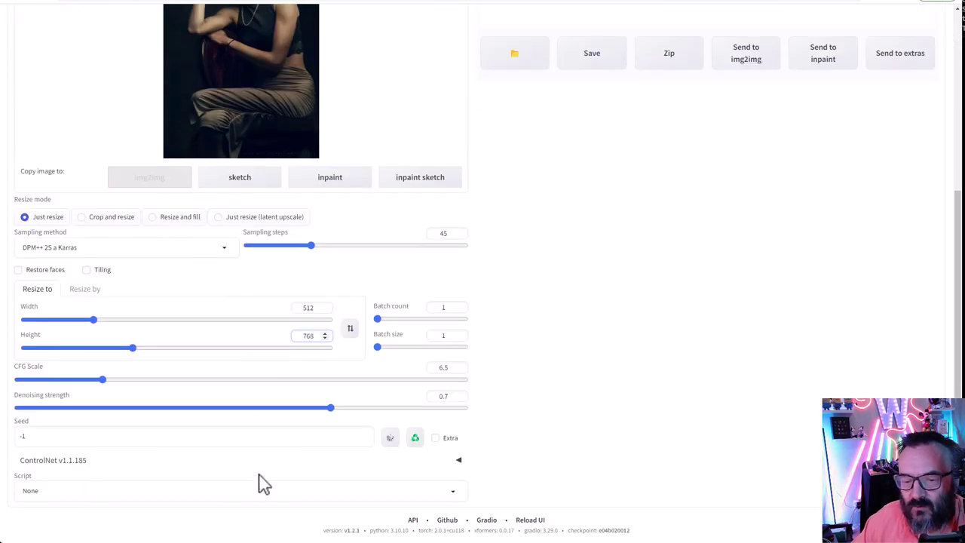
{"action": "scroll", "coordinate": [262, 483], "scroll_direction": "up", "scroll_amount": 4}
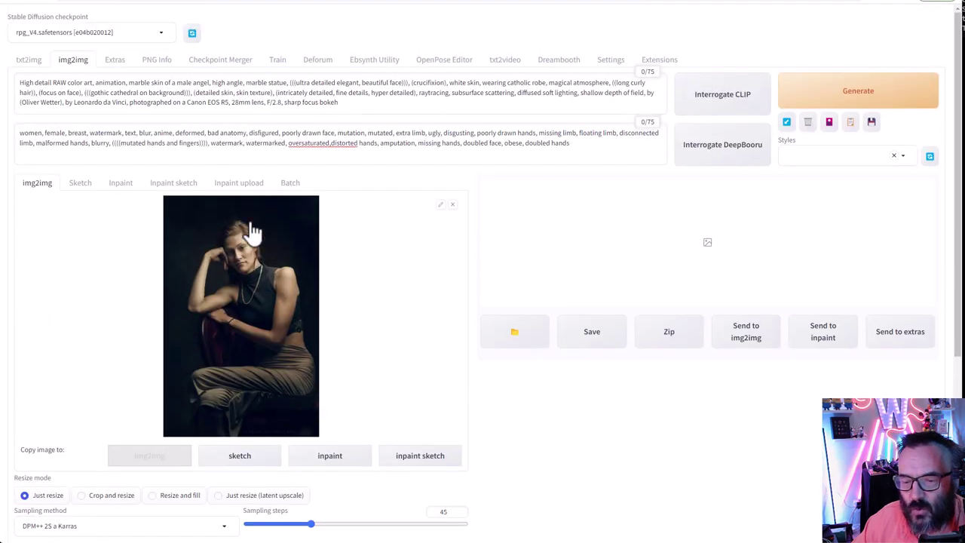
{"action": "left_click", "coordinate": [894, 102]}
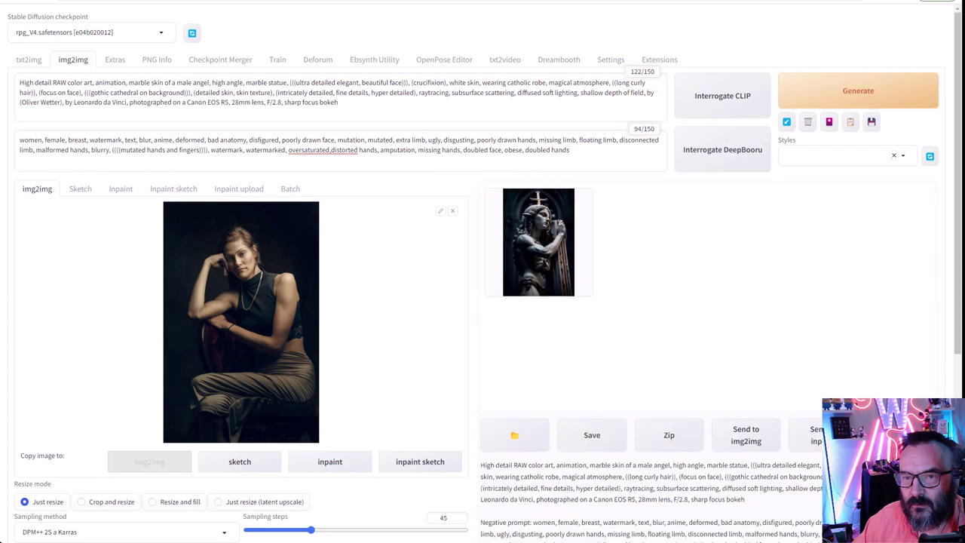
{"action": "left_click", "coordinate": [574, 220]}
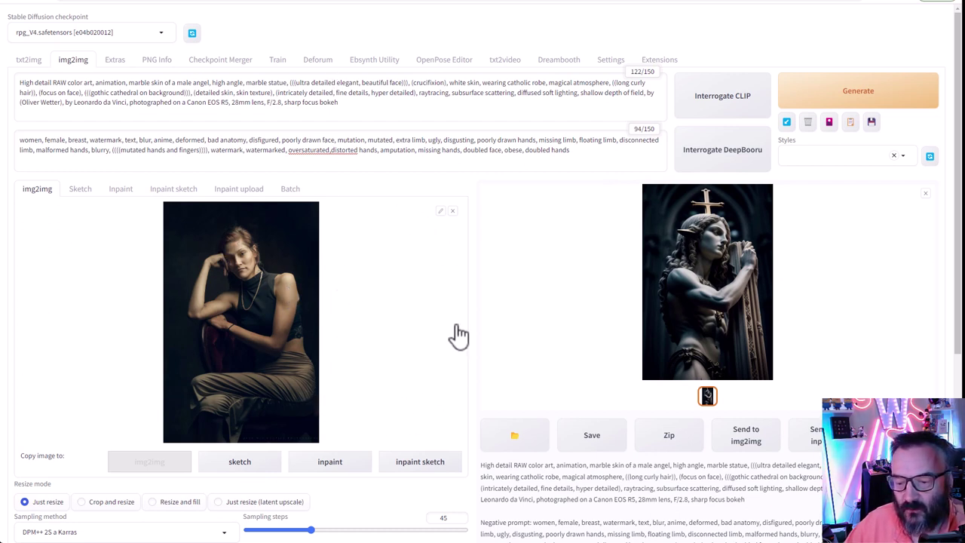
Expand the ControlNet settings and load the seated woman's portrait as the single image of ControlNet Unit 0.
{"action": "scroll", "coordinate": [458, 335], "scroll_direction": "down", "scroll_amount": 4}
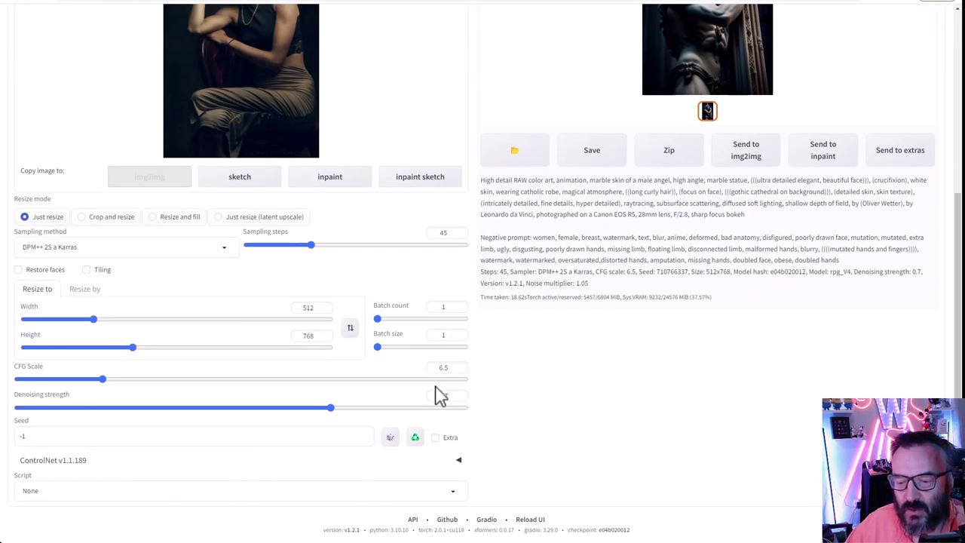
{"action": "scroll", "coordinate": [436, 396], "scroll_direction": "up", "scroll_amount": 4}
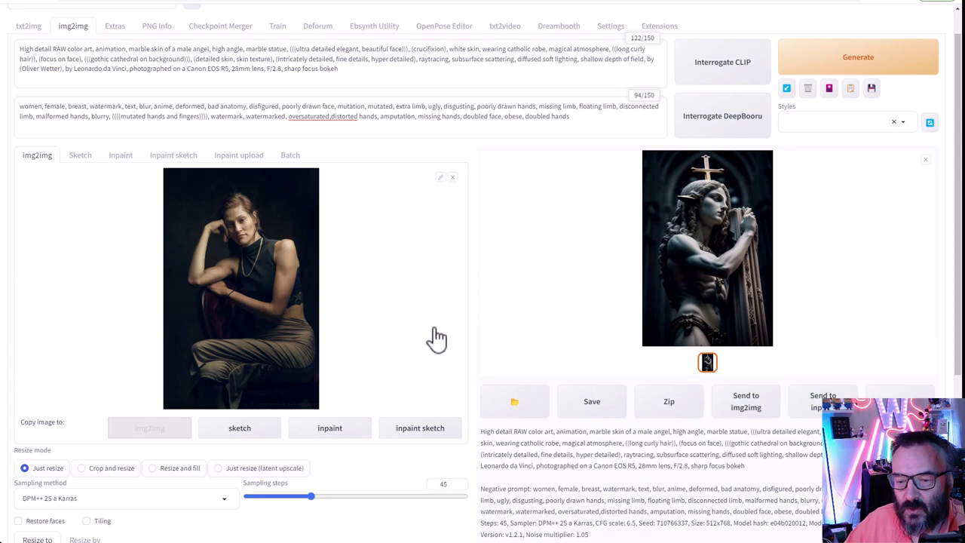
{"action": "scroll", "coordinate": [438, 340], "scroll_direction": "down", "scroll_amount": 4}
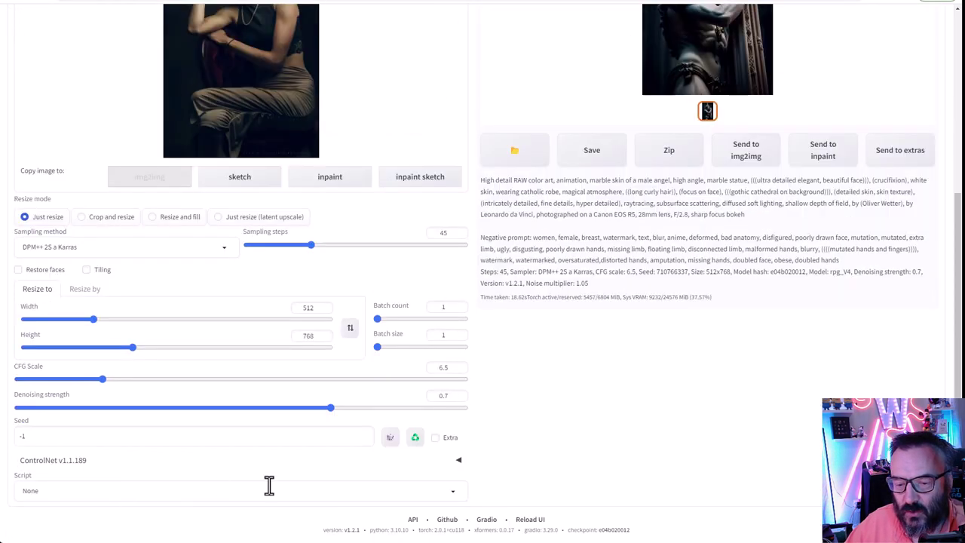
{"action": "left_click", "coordinate": [458, 462]}
{"action": "scroll", "coordinate": [449, 315], "scroll_direction": "down", "scroll_amount": 5}
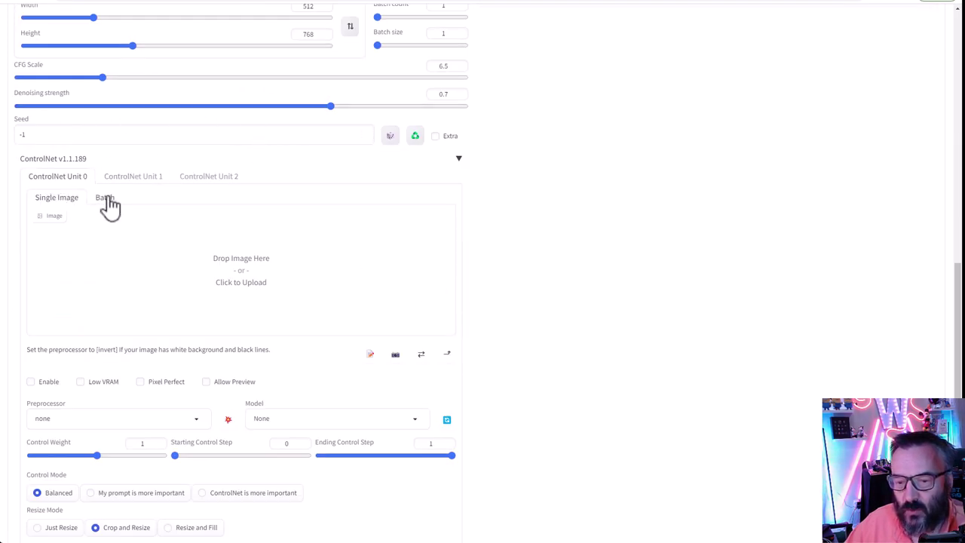
{"action": "scroll", "coordinate": [510, 284], "scroll_direction": "up", "scroll_amount": 8}
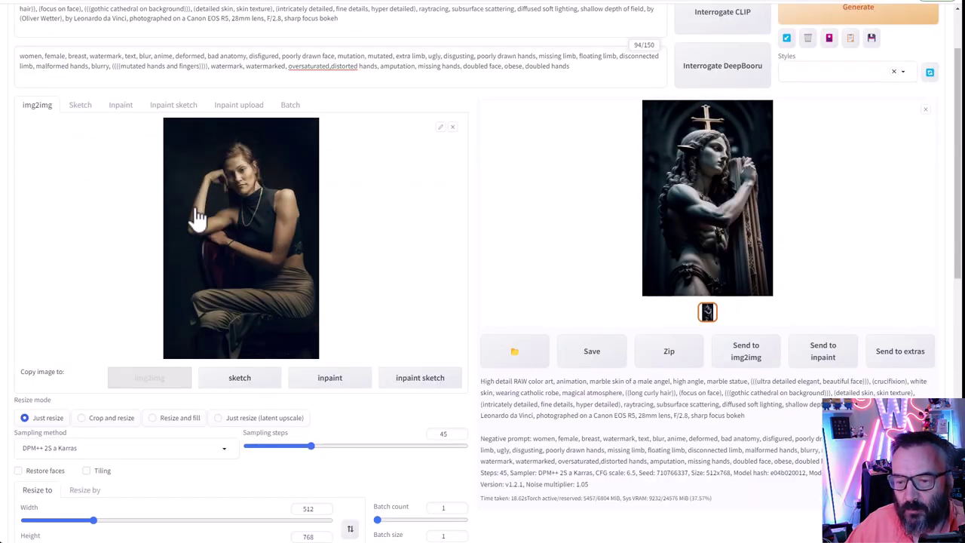
{"action": "scroll", "coordinate": [493, 353], "scroll_direction": "down", "scroll_amount": 8}
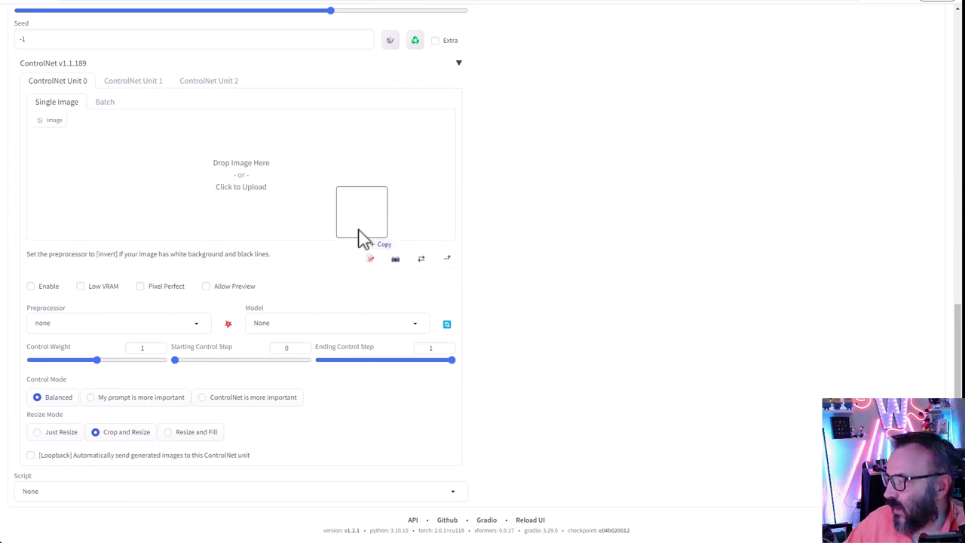
{"action": "left_click_drag", "start_coordinate": [355, 232], "coordinate": [259, 201]}
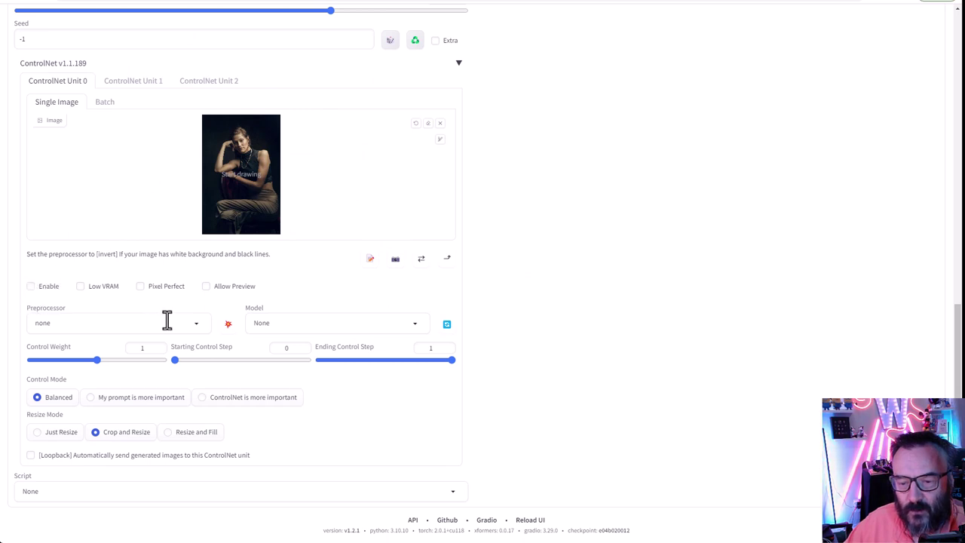
Set the Unit 0 preprocessor to openpose_full, run it on the portrait and allow the pose preview.
{"action": "left_click", "coordinate": [196, 323]}
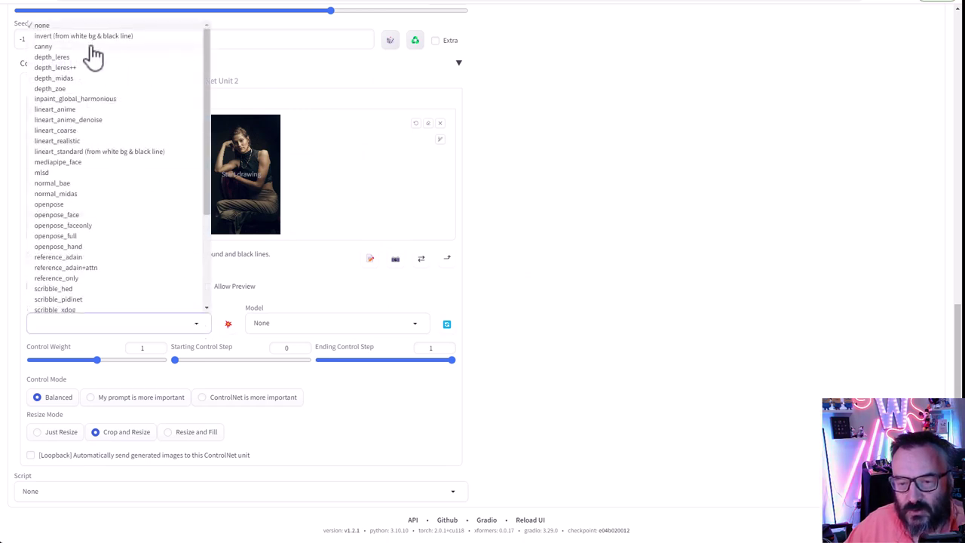
{"action": "left_click", "coordinate": [92, 238]}
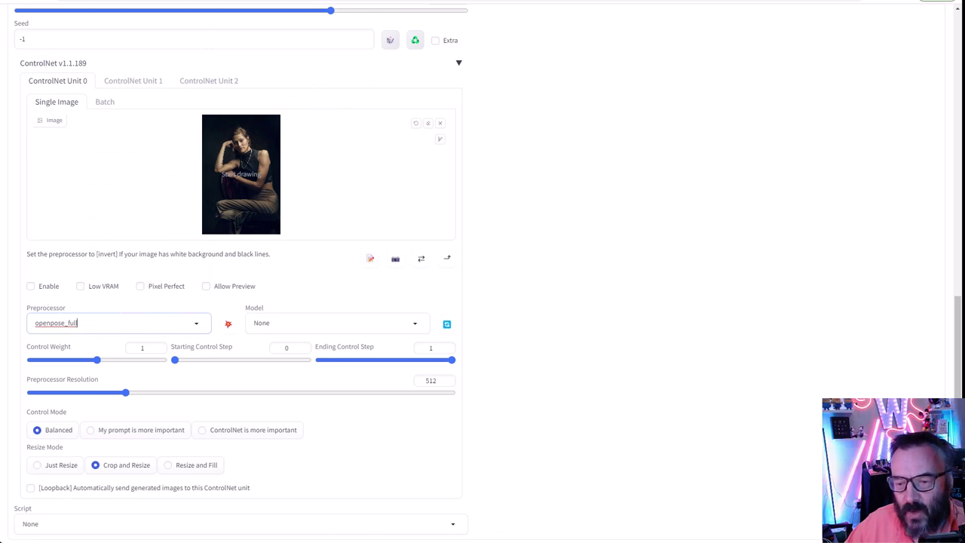
{"action": "left_click", "coordinate": [229, 327]}
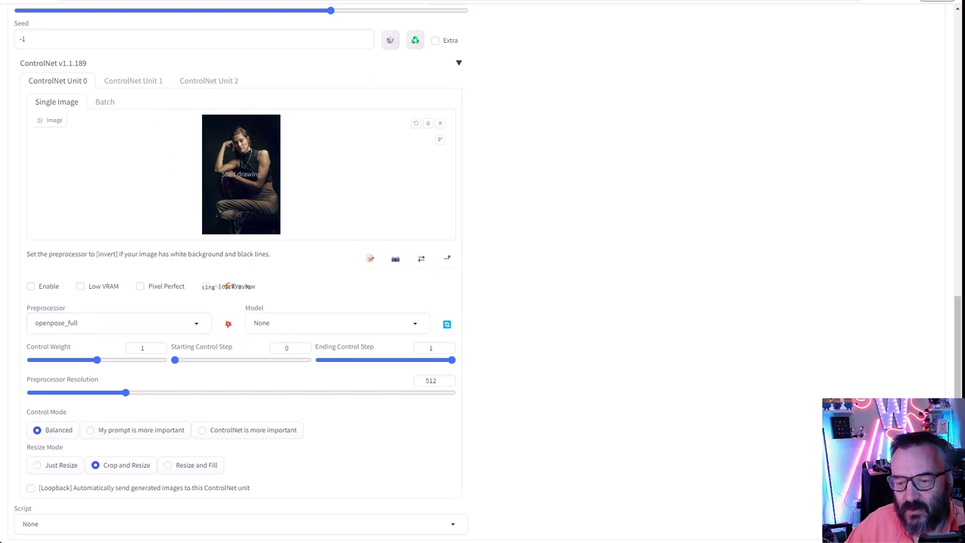
{"action": "left_click", "coordinate": [228, 287]}
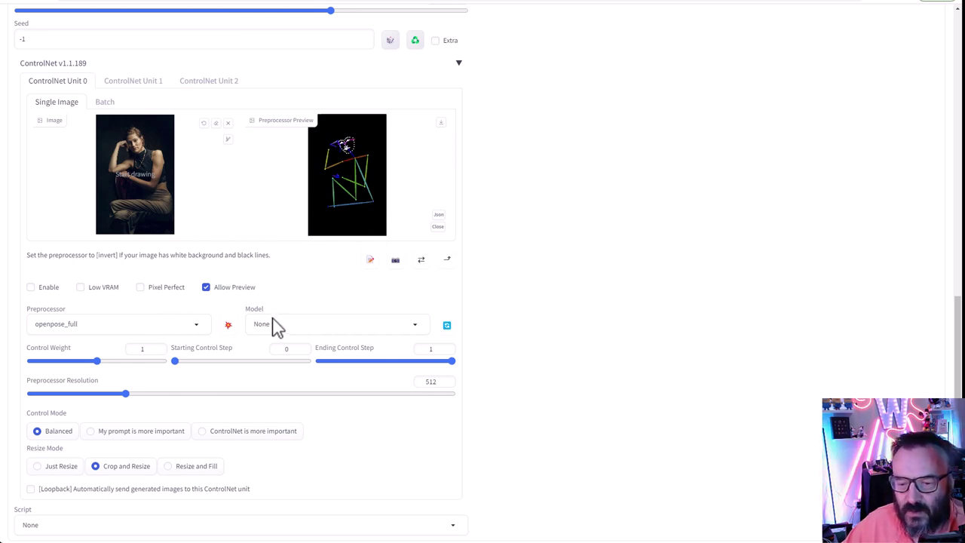
Choose the control_sd15_openpose model for Unit 0 and set the control mode to "ControlNet is more important".
{"action": "left_click", "coordinate": [403, 323]}
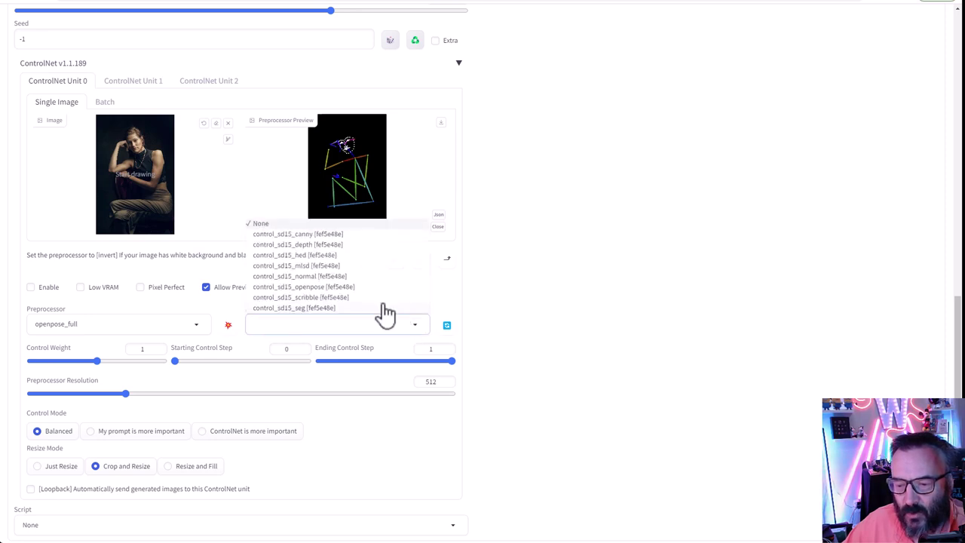
{"action": "left_click", "coordinate": [344, 288]}
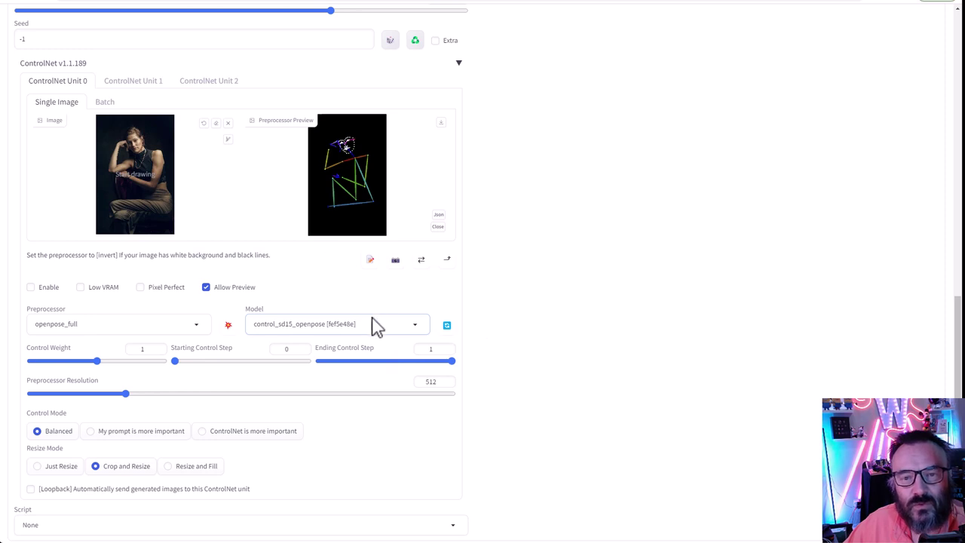
{"action": "scroll", "coordinate": [178, 326], "scroll_direction": "down", "scroll_amount": 1}
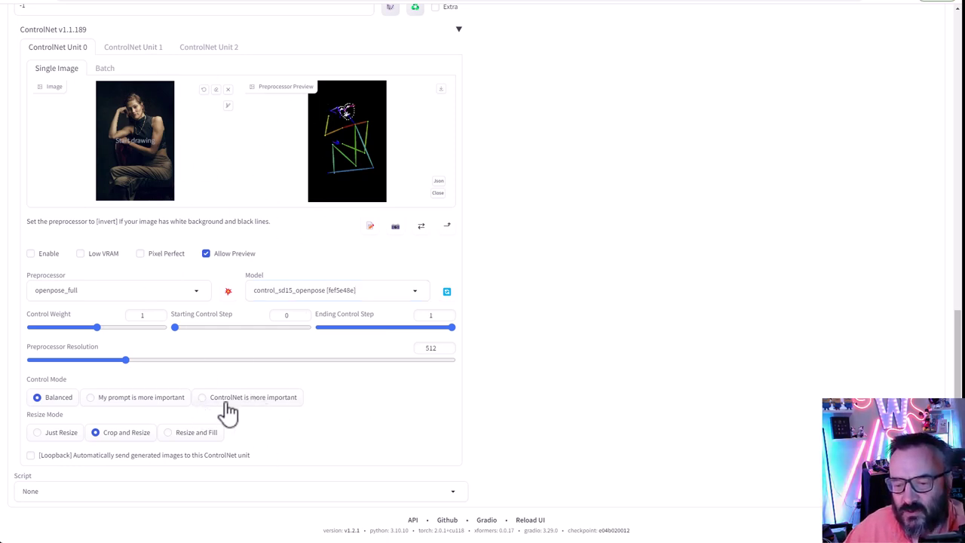
{"action": "left_click", "coordinate": [202, 398]}
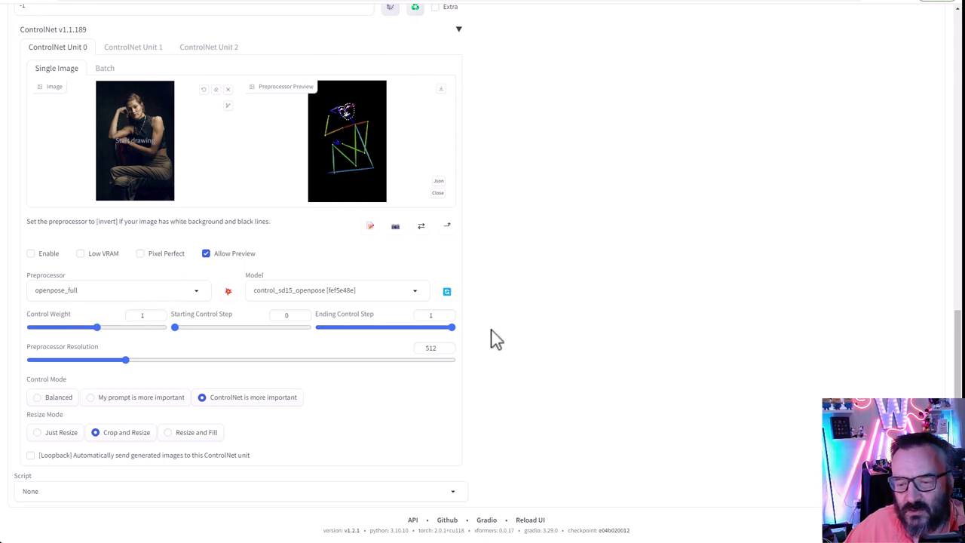
Generate a new img2img image and return to the ControlNet Unit 0 options.
{"action": "scroll", "coordinate": [496, 339], "scroll_direction": "up", "scroll_amount": 15}
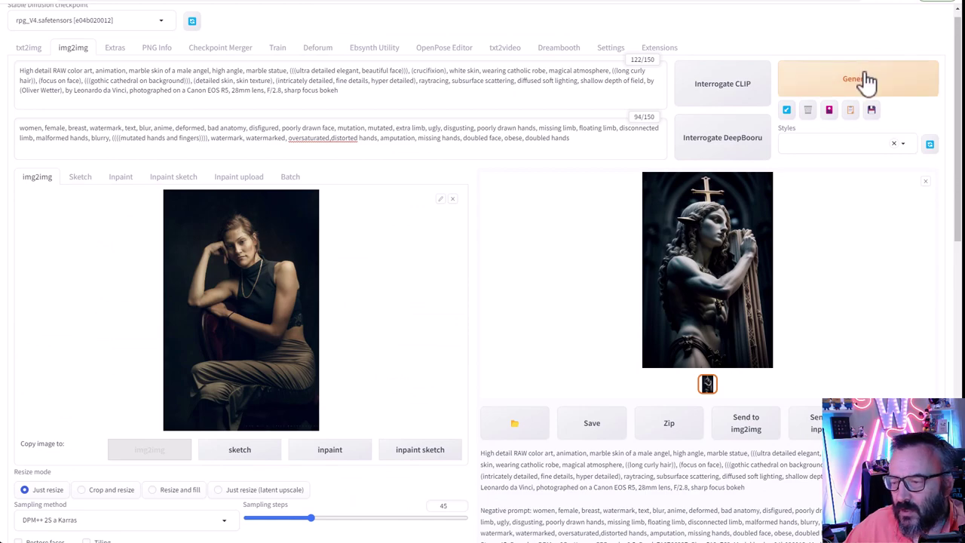
{"action": "left_click", "coordinate": [868, 81]}
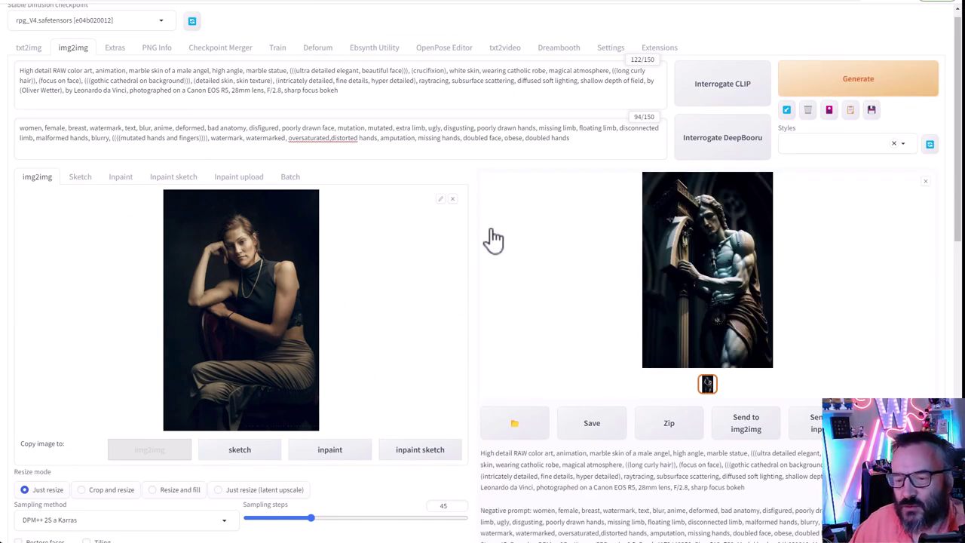
{"action": "scroll", "coordinate": [483, 237], "scroll_direction": "down", "scroll_amount": 4}
{"action": "scroll", "coordinate": [468, 237], "scroll_direction": "down", "scroll_amount": 3}
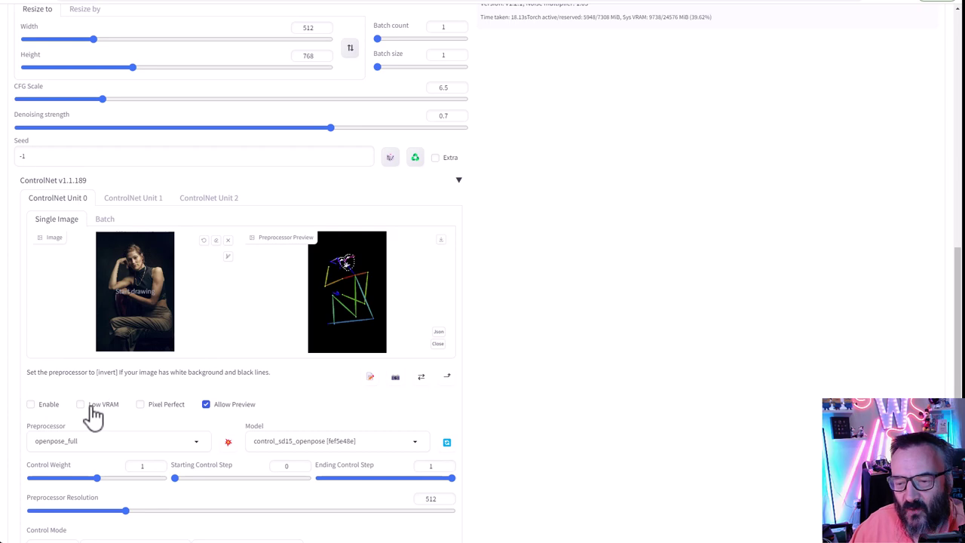
Enable ControlNet Unit 0 and generate a new img2img image with the openpose control.
{"action": "left_click", "coordinate": [31, 405]}
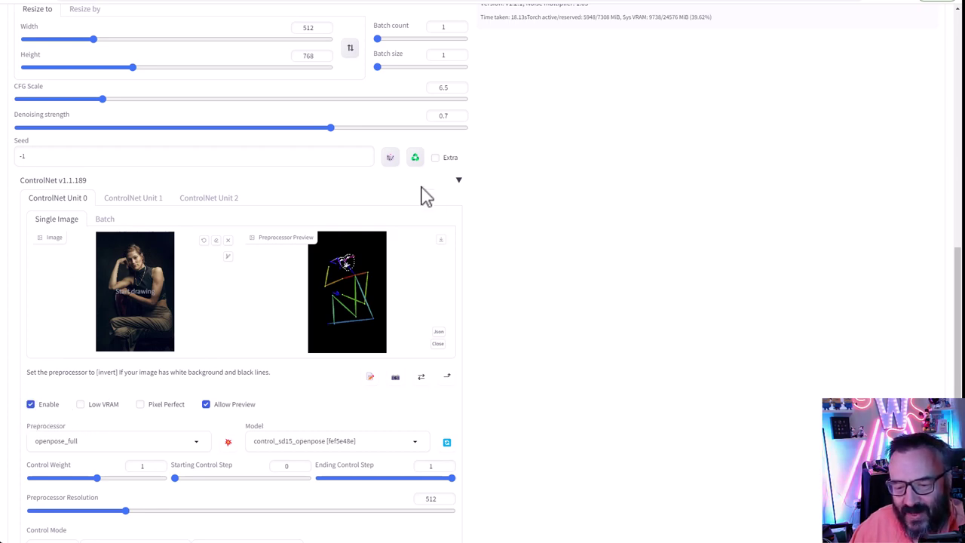
{"action": "scroll", "coordinate": [486, 287], "scroll_direction": "up", "scroll_amount": 15}
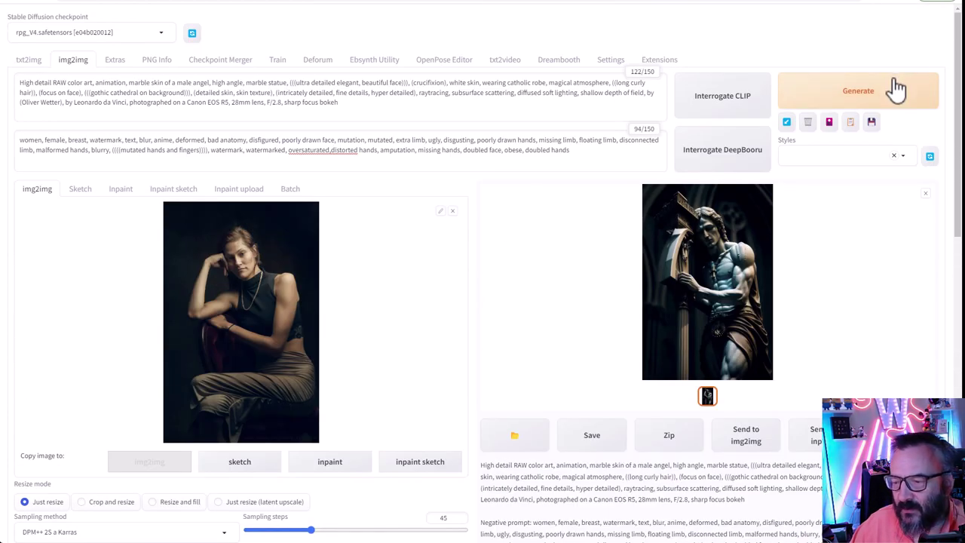
{"action": "left_click", "coordinate": [895, 91]}
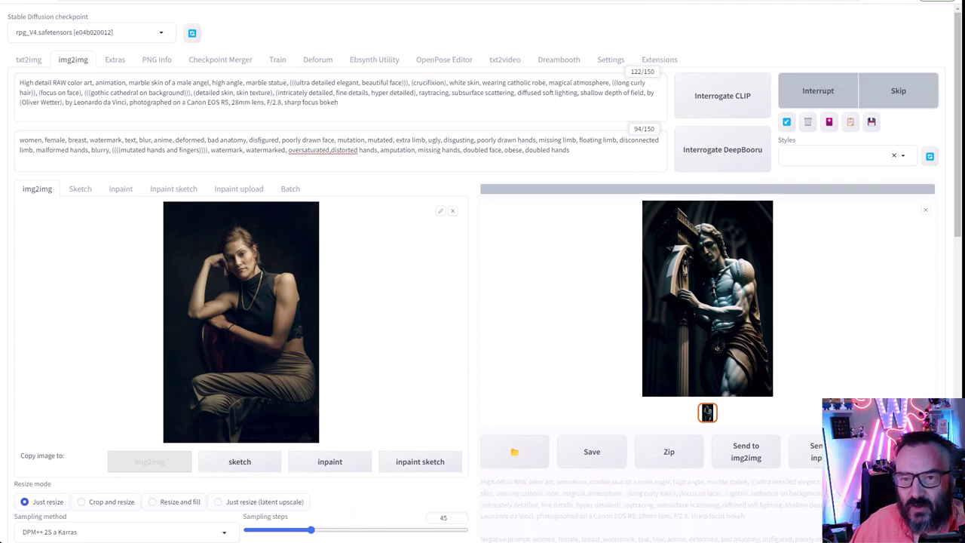
Check the model loading and generation progress in the command console, then return to the web interface.
{"action": "key", "text": "alt+Tab"}
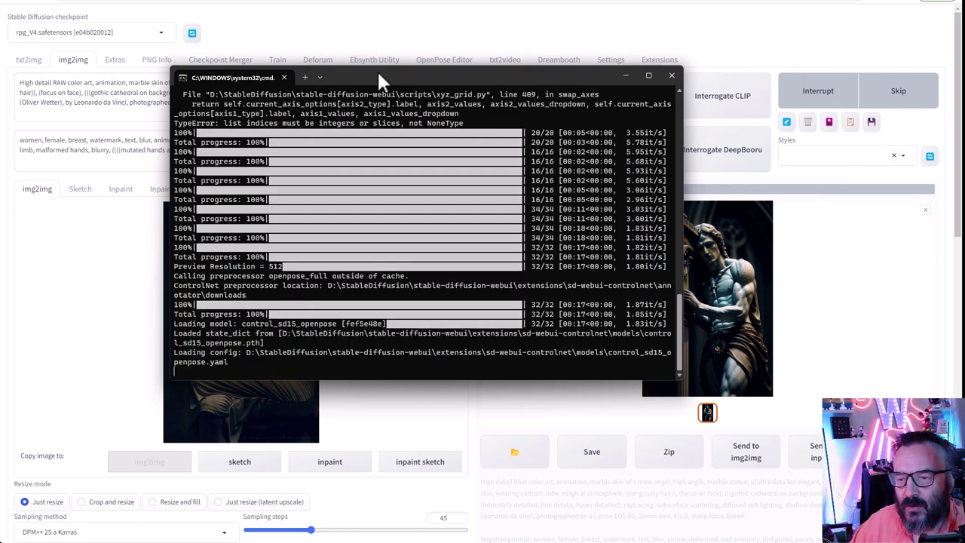
{"action": "left_click", "coordinate": [625, 75]}
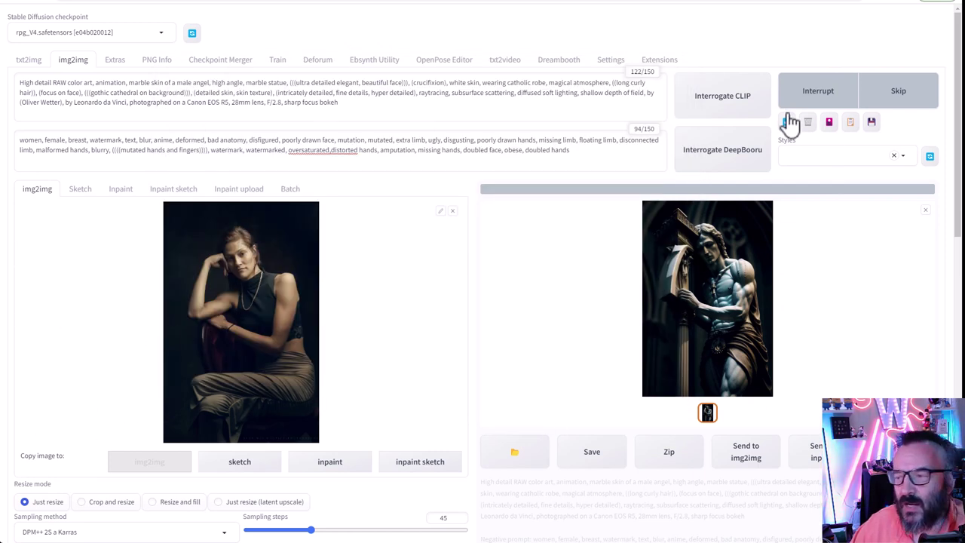
{"action": "key", "text": "alt+Tab"}
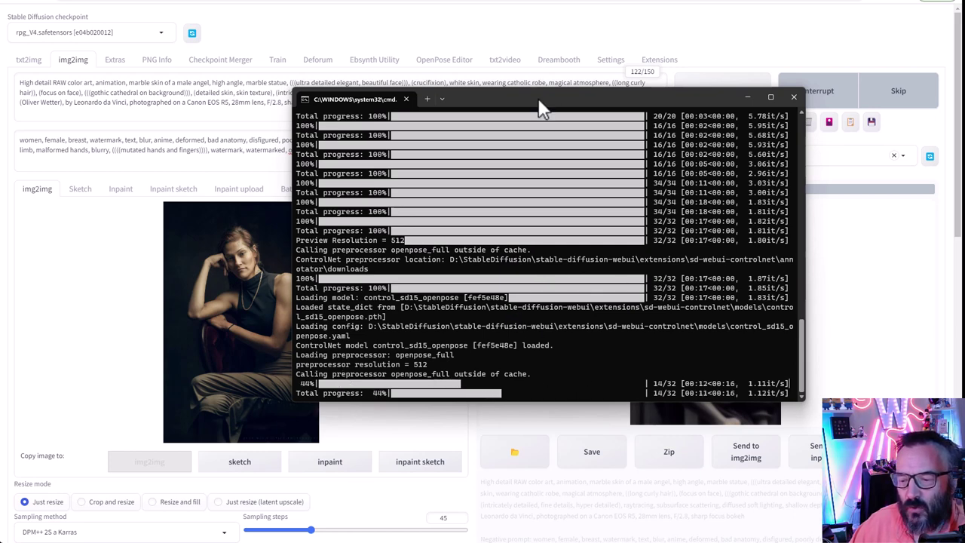
{"action": "key", "text": "alt+Tab"}
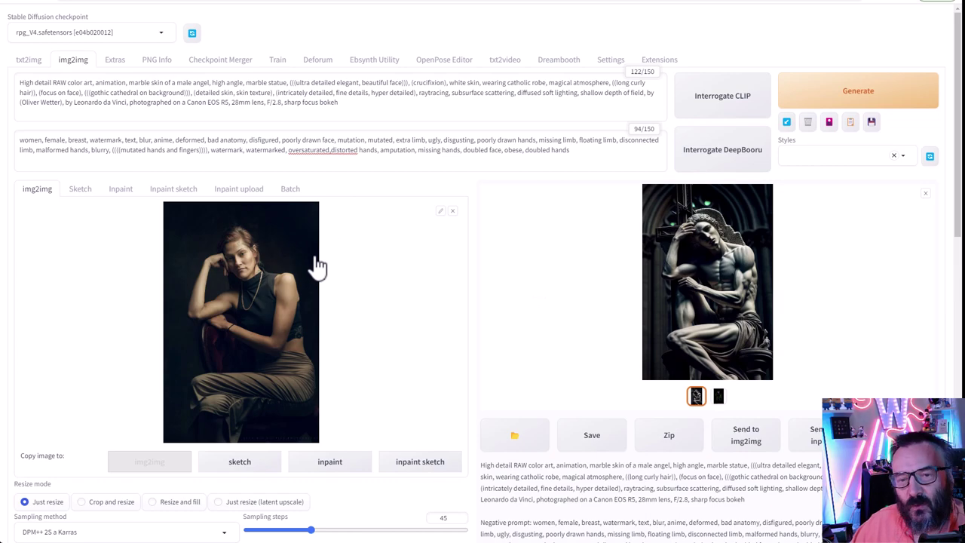
Load the seated woman's portrait as the single image of ControlNet Unit 1.
{"action": "scroll", "coordinate": [446, 319], "scroll_direction": "down", "scroll_amount": 5}
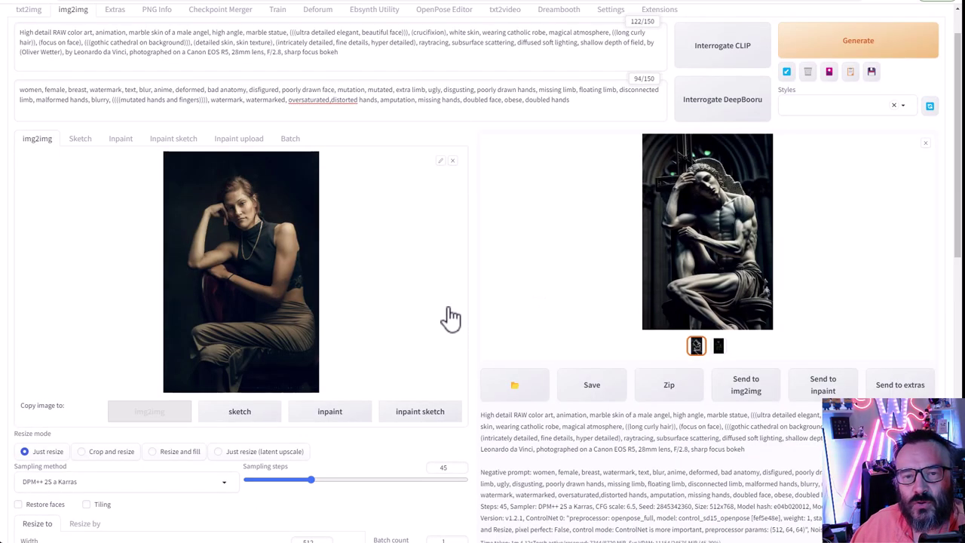
{"action": "scroll", "coordinate": [317, 298], "scroll_direction": "down", "scroll_amount": 2}
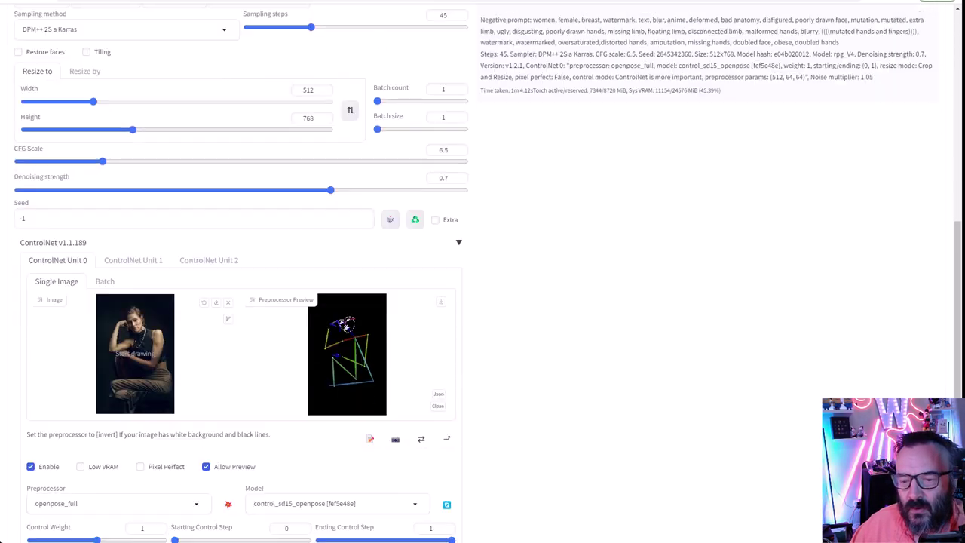
{"action": "left_click", "coordinate": [127, 263]}
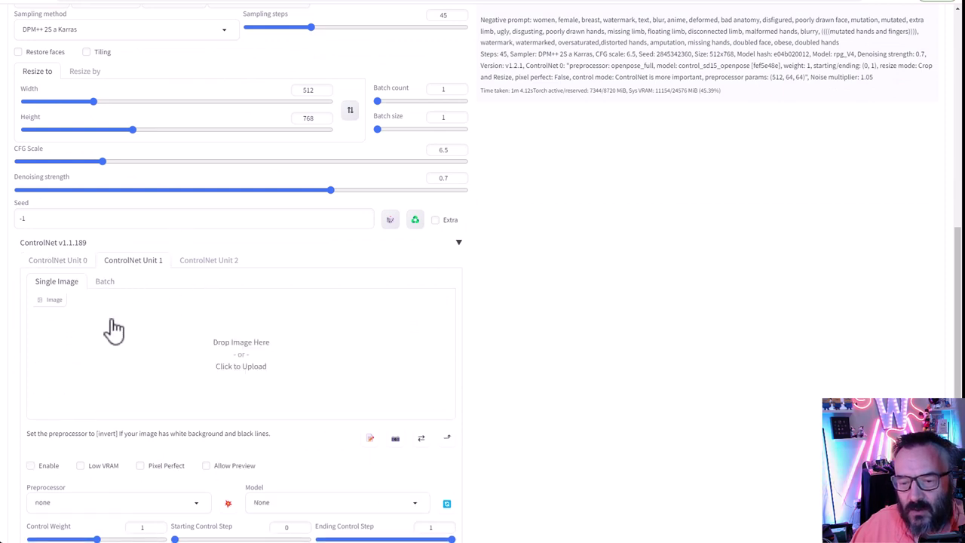
{"action": "scroll", "coordinate": [118, 321], "scroll_direction": "down", "scroll_amount": 2}
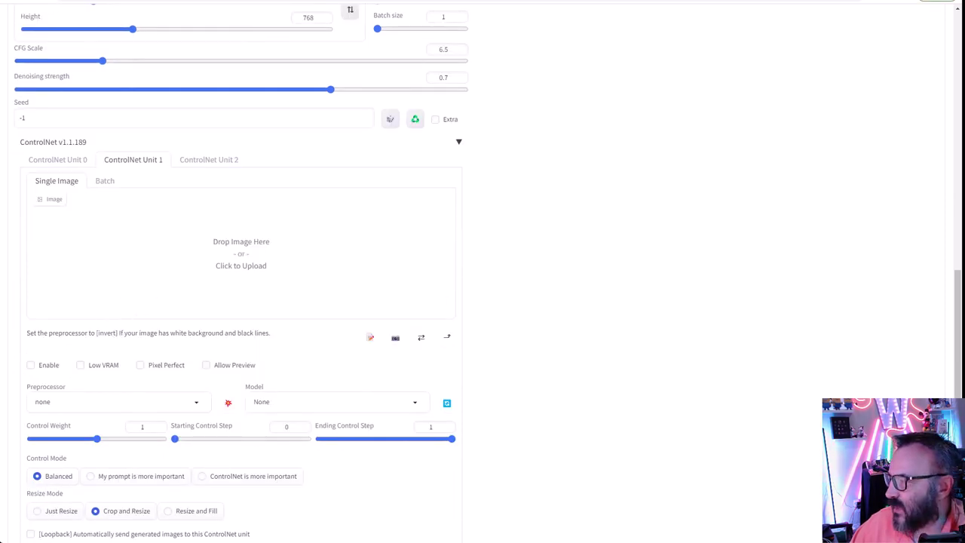
{"action": "left_click_drag", "start_coordinate": [473, 244], "coordinate": [230, 276]}
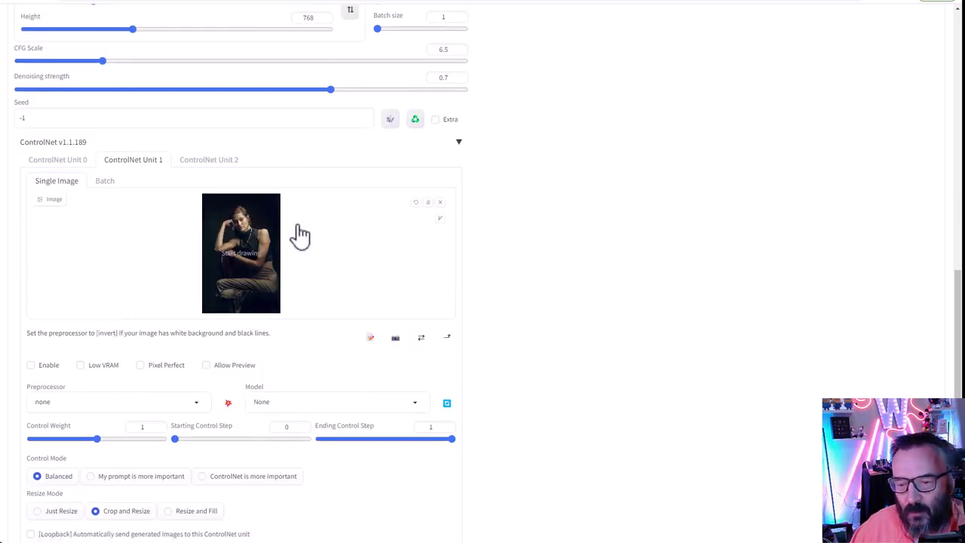
Set the Unit 1 preprocessor to canny and run it on the portrait to preview the edges.
{"action": "scroll", "coordinate": [134, 348], "scroll_direction": "down", "scroll_amount": 1}
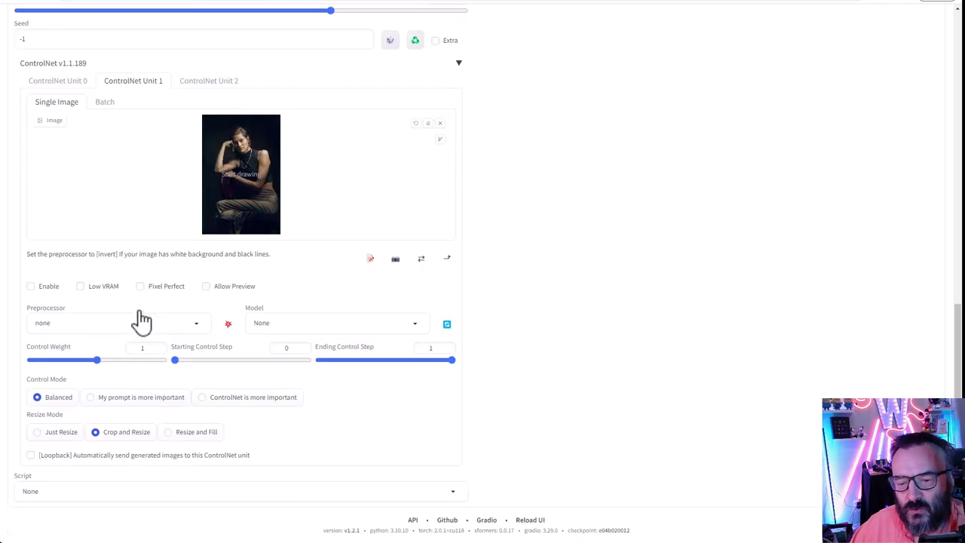
{"action": "left_click", "coordinate": [194, 323]}
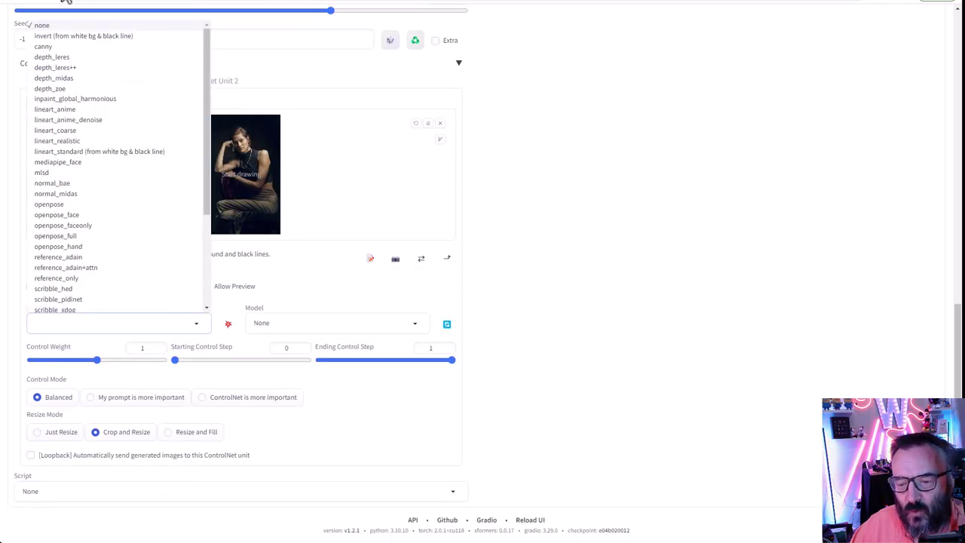
{"action": "left_click", "coordinate": [45, 47]}
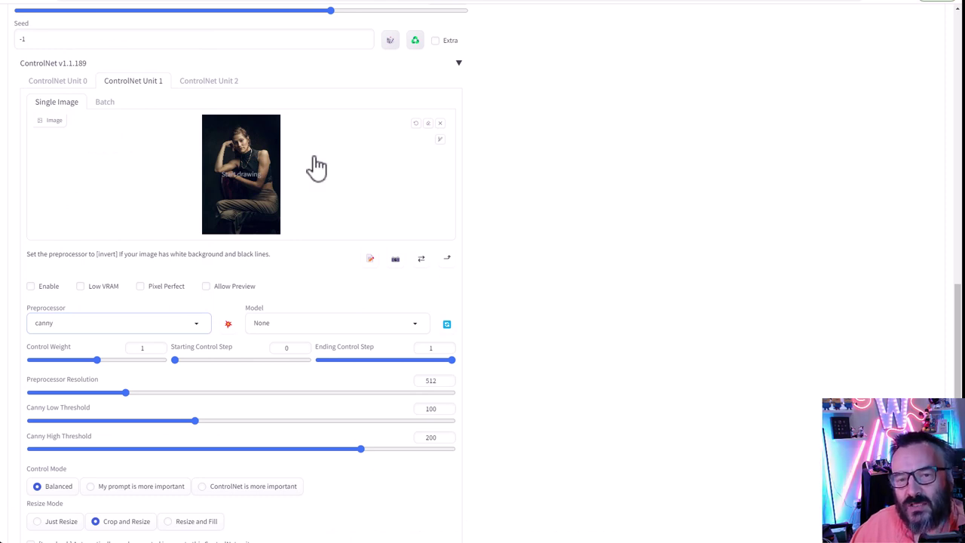
{"action": "left_click", "coordinate": [229, 324]}
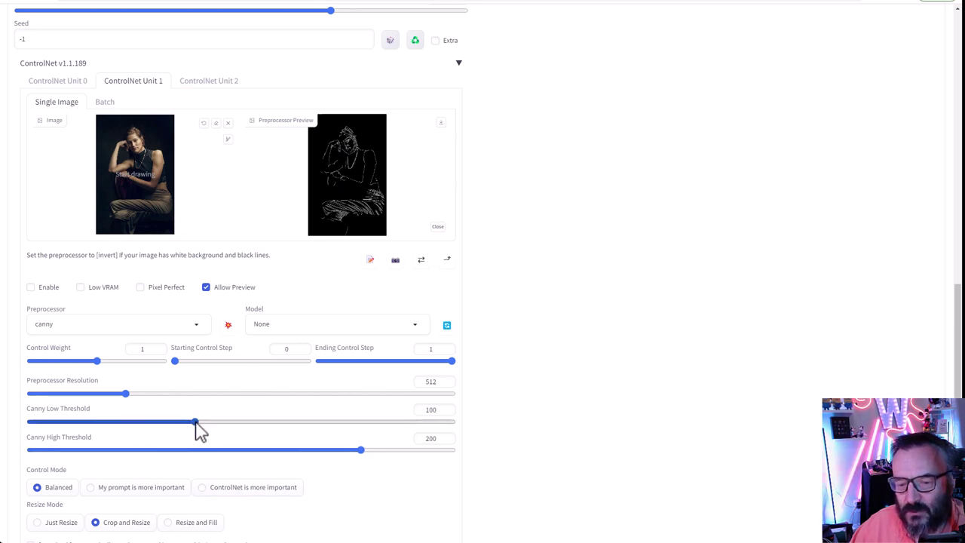
Set the canny low threshold to 74 and the high threshold to 149, and rerun the preprocessor preview.
{"action": "left_click_drag", "start_coordinate": [194, 422], "coordinate": [159, 421]}
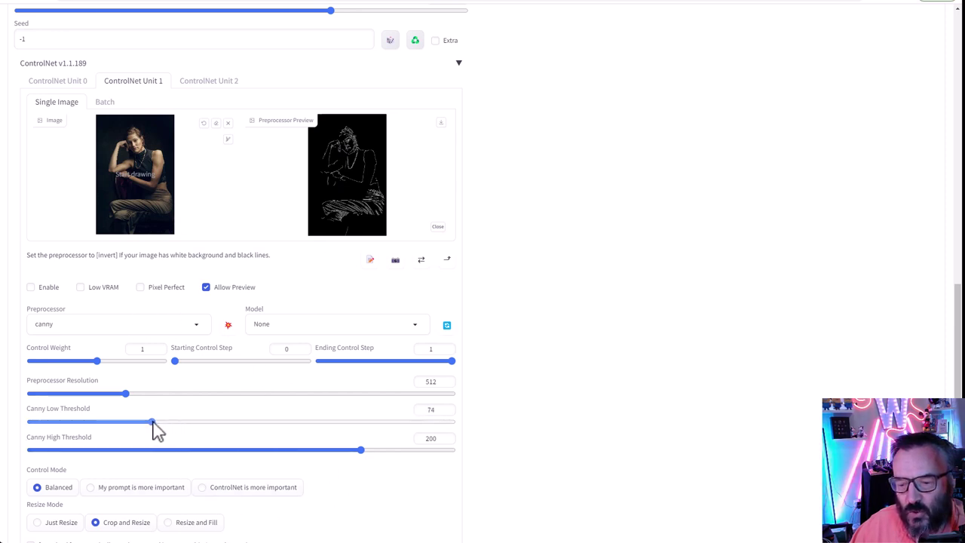
{"action": "left_click_drag", "start_coordinate": [360, 450], "coordinate": [276, 451]}
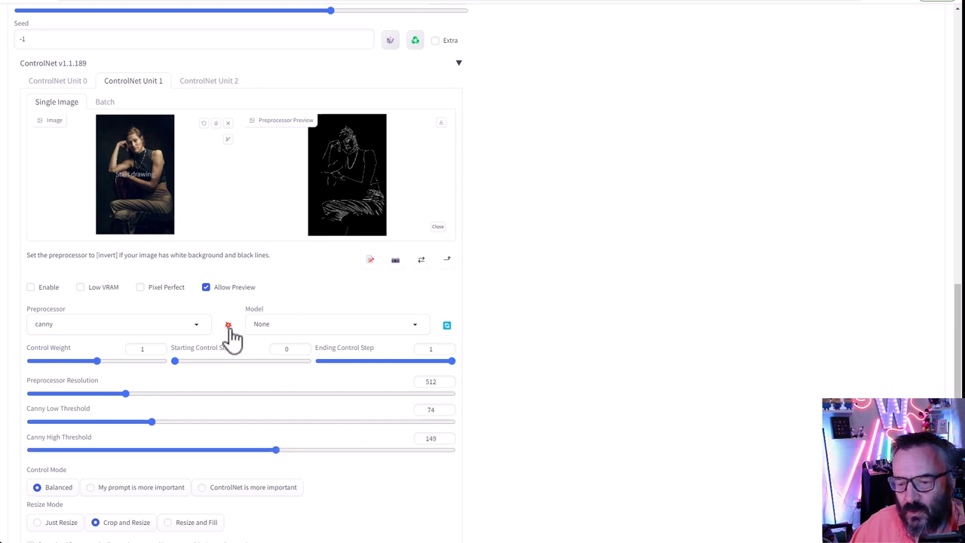
{"action": "left_click", "coordinate": [228, 326]}
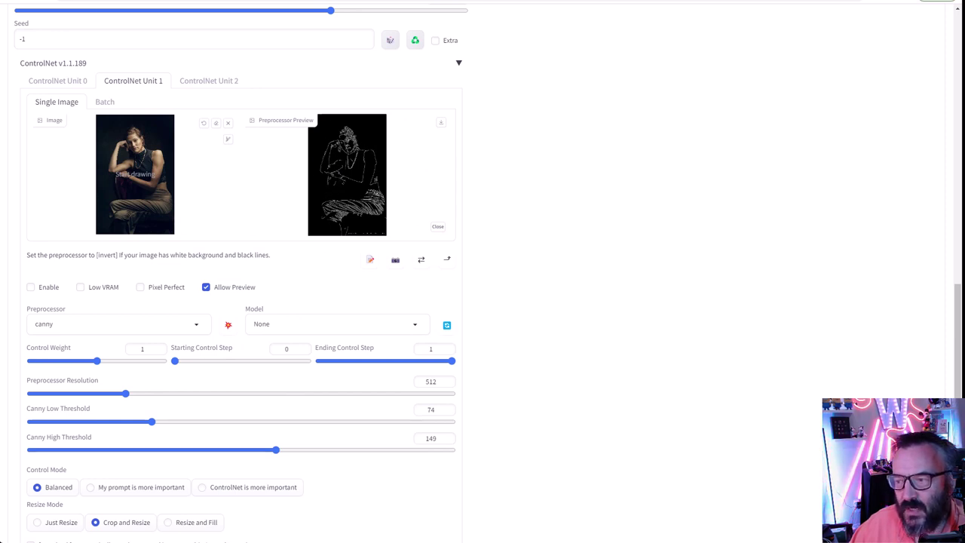
Set the canny low threshold to 68 and the high threshold to 144, and refresh the edge preview.
{"action": "left_click", "coordinate": [153, 421]}
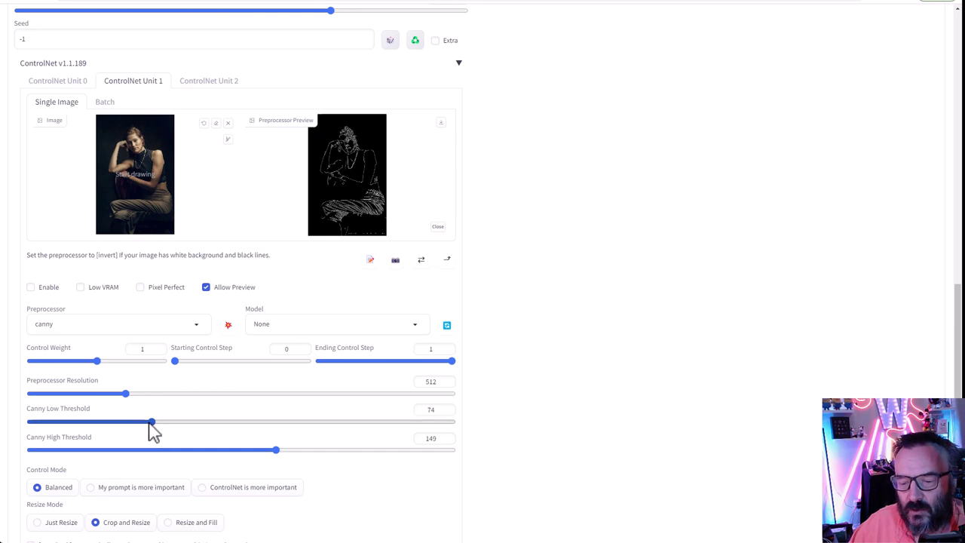
{"action": "left_click_drag", "start_coordinate": [153, 421], "coordinate": [122, 421]}
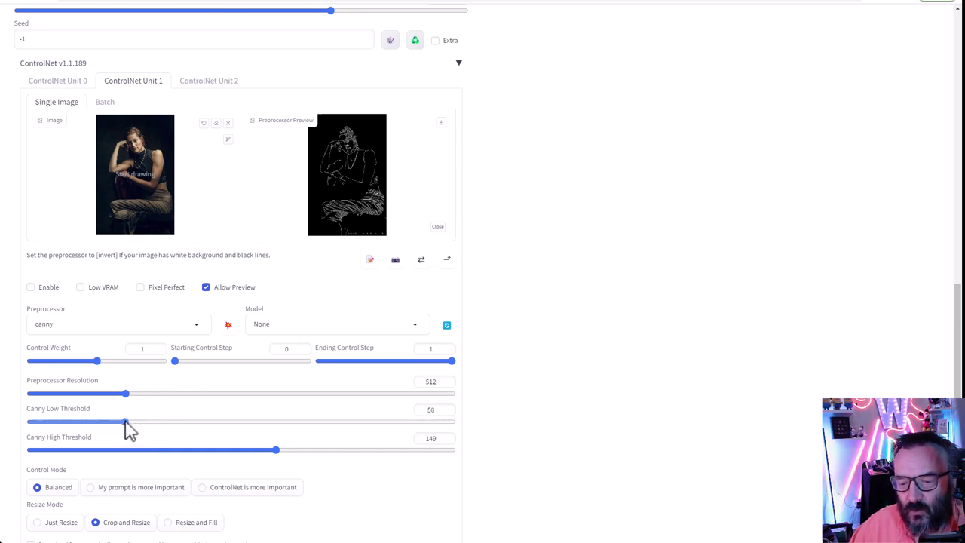
{"action": "mouse_move", "coordinate": [276, 450]}
{"action": "left_mouse_down"}
{"action": "mouse_move", "coordinate": [279, 458]}
{"action": "mouse_move", "coordinate": [268, 453]}
{"action": "left_mouse_up"}
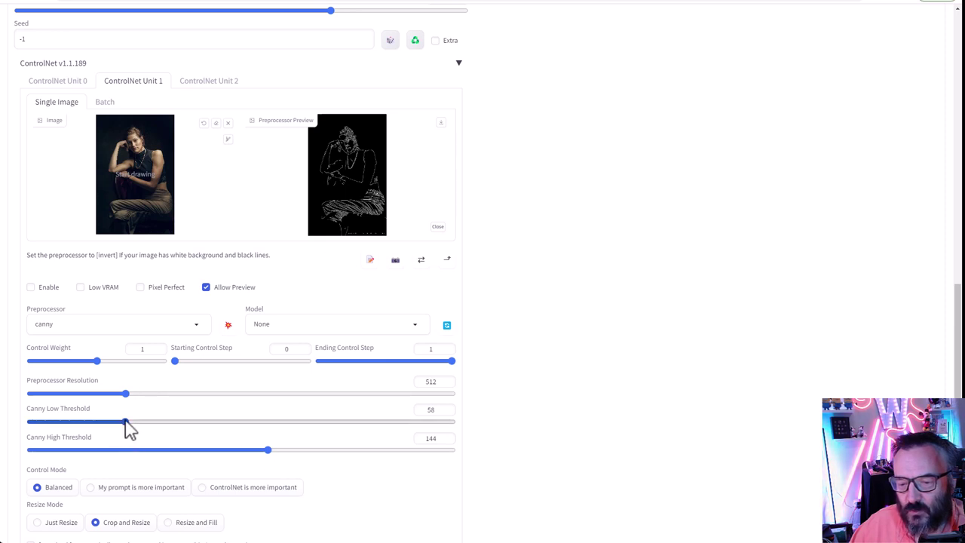
{"action": "mouse_move", "coordinate": [125, 425]}
{"action": "left_mouse_down"}
{"action": "mouse_move", "coordinate": [202, 427]}
{"action": "mouse_move", "coordinate": [88, 427]}
{"action": "mouse_move", "coordinate": [118, 437]}
{"action": "mouse_move", "coordinate": [155, 424]}
{"action": "mouse_move", "coordinate": [144, 423]}
{"action": "left_mouse_up"}
{"action": "left_click", "coordinate": [228, 331]}
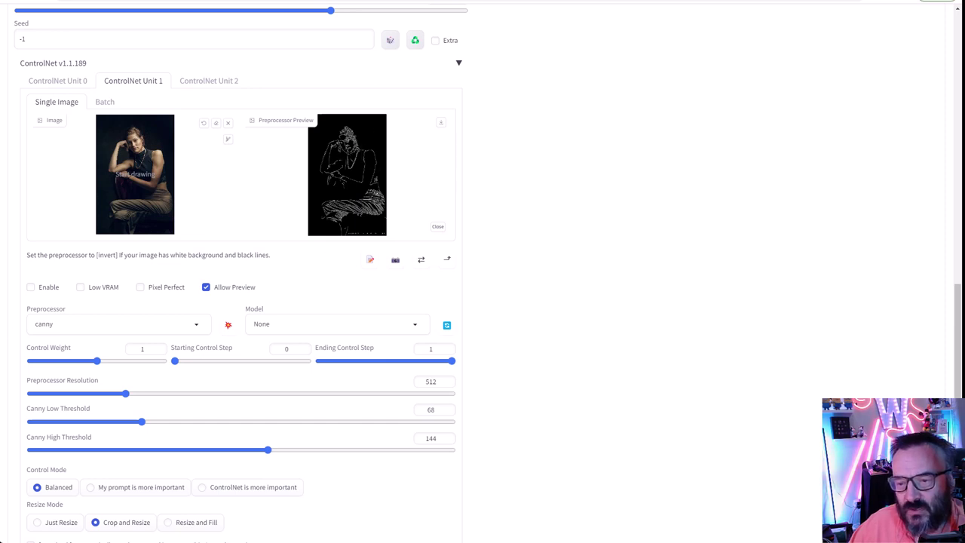
Enable ControlNet Unit 1 with a control weight of 0.7 and the "ControlNet is more important" control mode.
{"action": "left_click", "coordinate": [38, 290]}
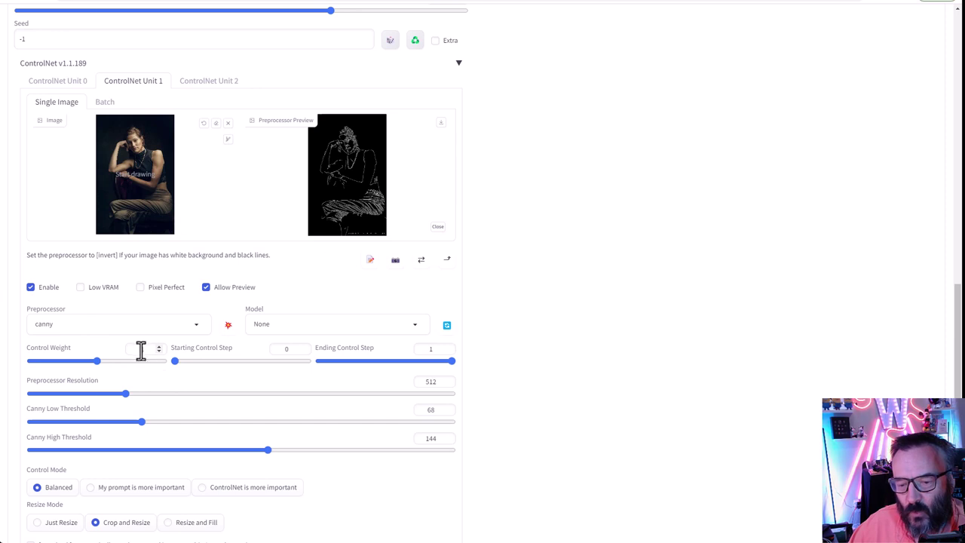
{"action": "left_click_drag", "start_coordinate": [100, 370], "coordinate": [80, 362]}
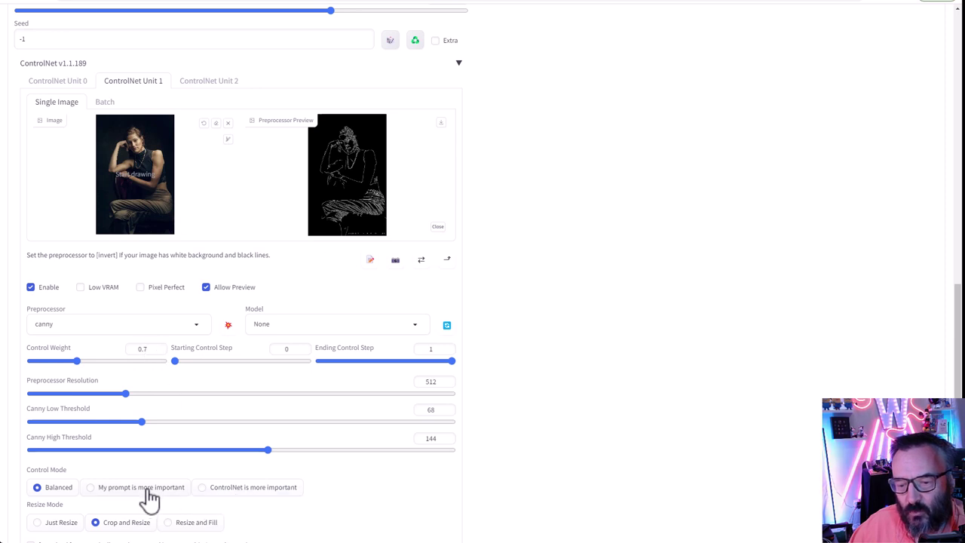
{"action": "left_click", "coordinate": [276, 491]}
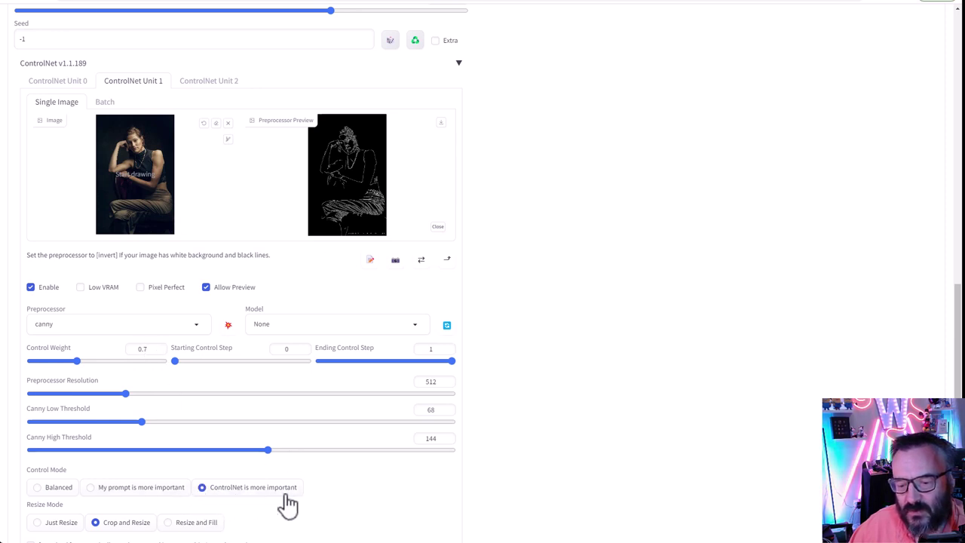
Set the ControlNet Unit 0 control weight to 0.8 and generate a new img2img image.
{"action": "left_click", "coordinate": [58, 81]}
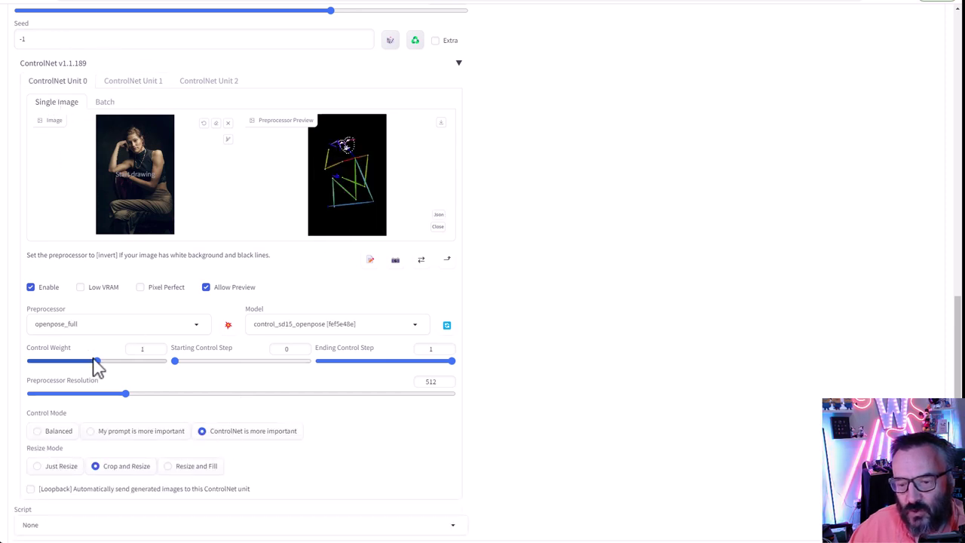
{"action": "left_click_drag", "start_coordinate": [96, 366], "coordinate": [88, 370]}
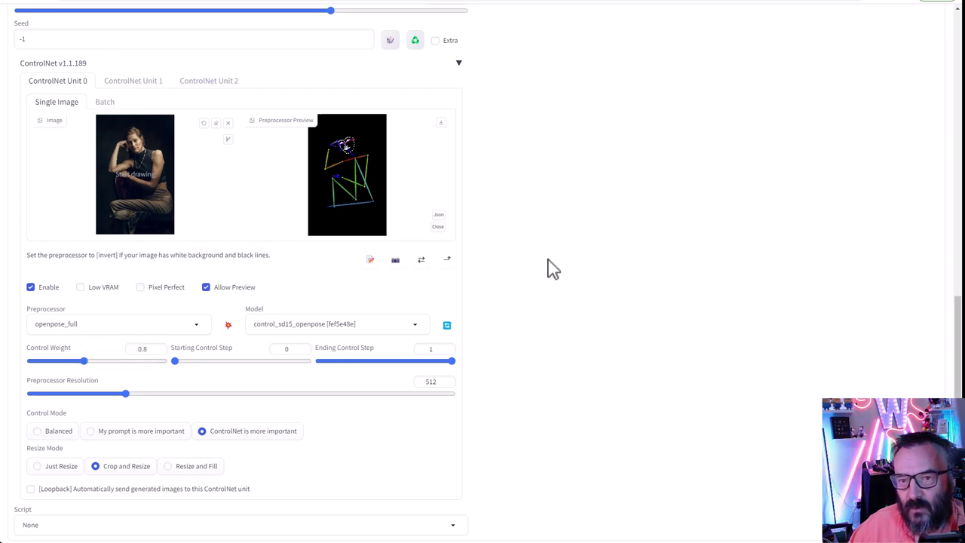
{"action": "scroll", "coordinate": [532, 317], "scroll_direction": "up", "scroll_amount": 10}
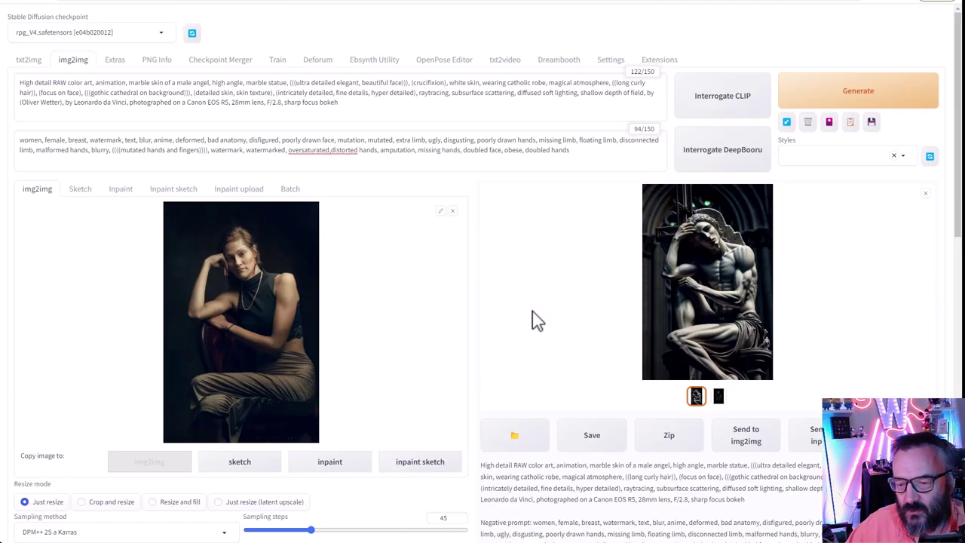
{"action": "left_click", "coordinate": [832, 98]}
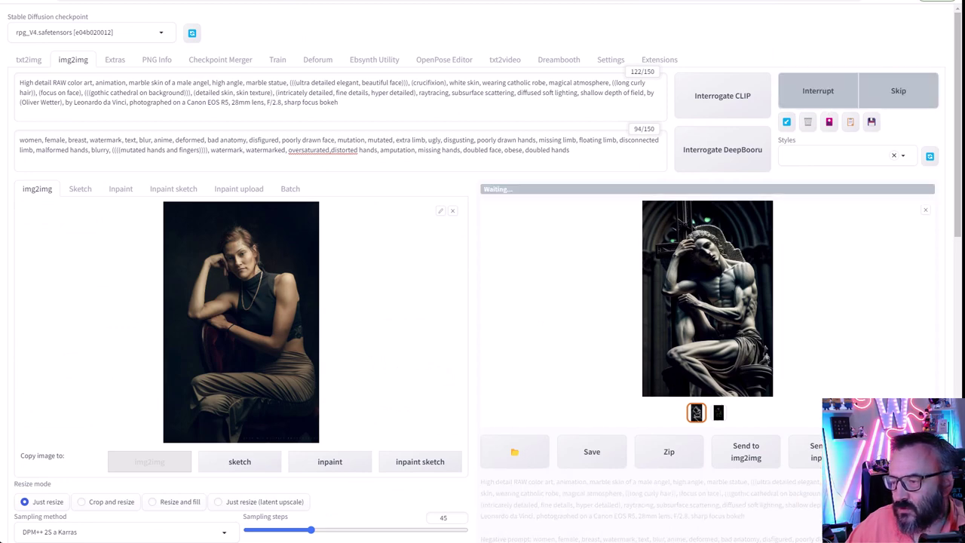
Examine the generated image, the console output and the generation parameters for both ControlNet units.
{"action": "scroll", "coordinate": [475, 109], "scroll_direction": "down", "scroll_amount": 1}
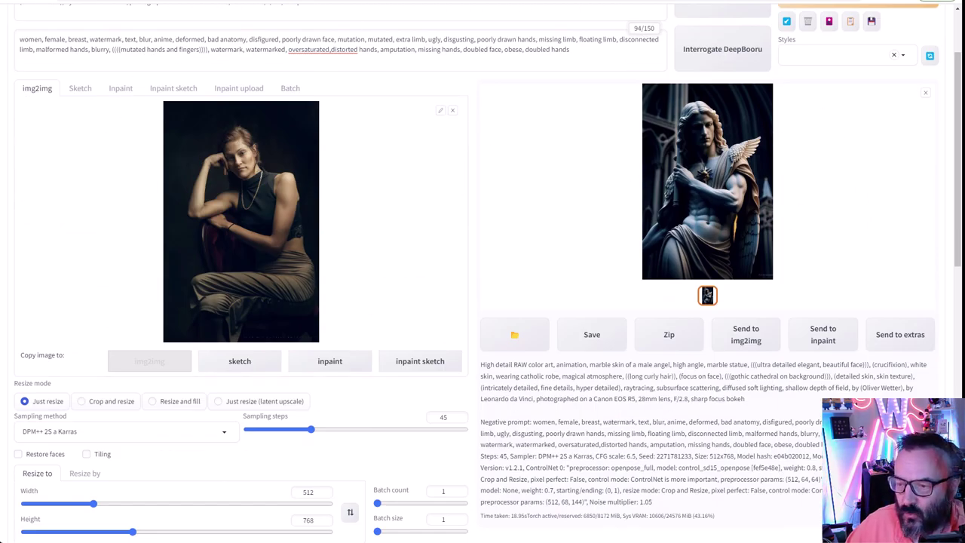
{"action": "key", "text": "alt+Tab"}
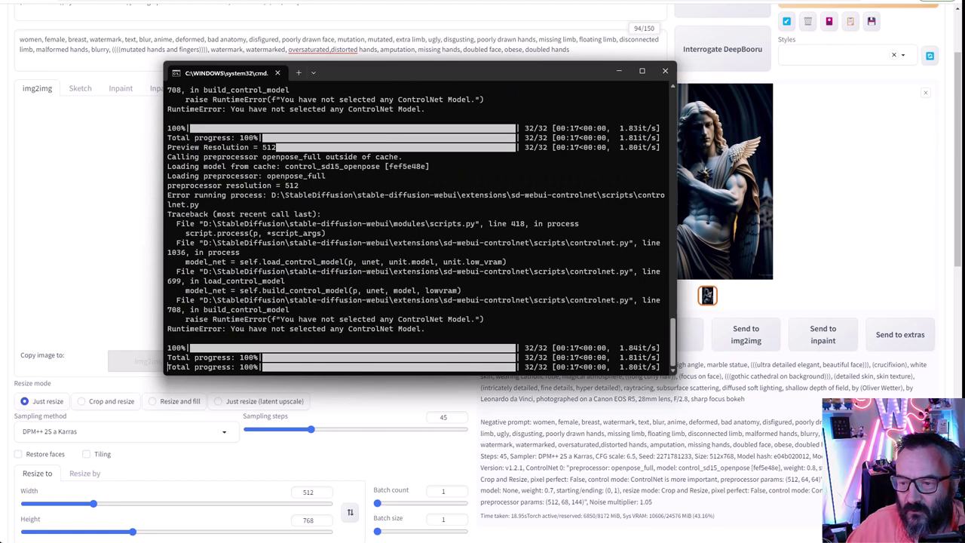
{"action": "key", "text": "alt+Tab"}
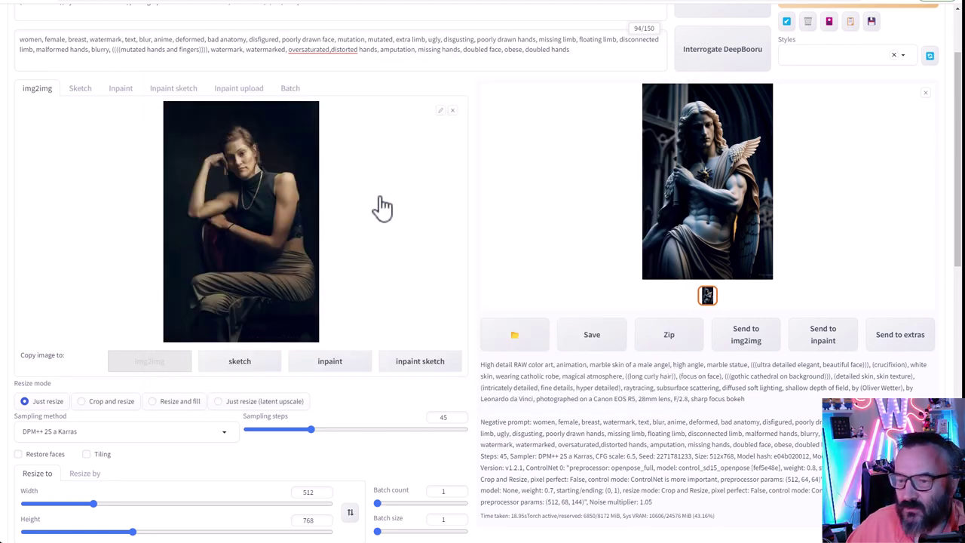
{"action": "scroll", "coordinate": [431, 226], "scroll_direction": "down", "scroll_amount": 3}
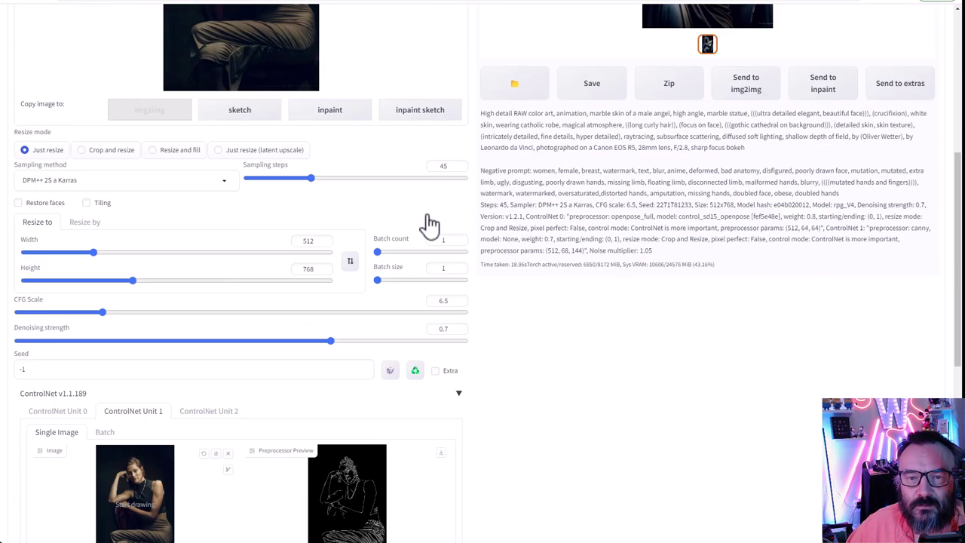
{"action": "scroll", "coordinate": [431, 225], "scroll_direction": "up", "scroll_amount": 2}
{"action": "scroll", "coordinate": [183, 108], "scroll_direction": "up", "scroll_amount": 3}
{"action": "scroll", "coordinate": [286, 402], "scroll_direction": "down", "scroll_amount": 3}
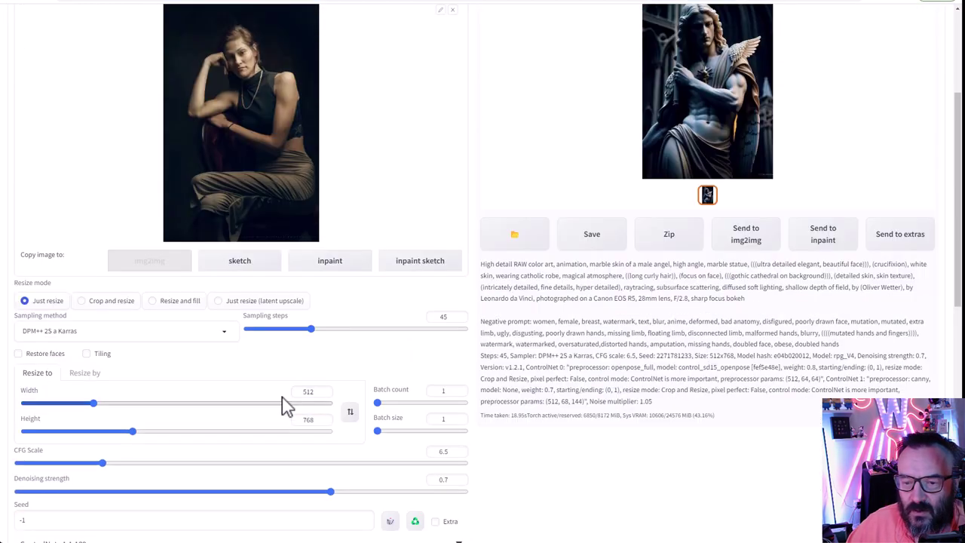
Select the control_sd15_canny [fef5e48e] model for ControlNet Unit 1 and generate a new img2img image.
{"action": "scroll", "coordinate": [179, 306], "scroll_direction": "down", "scroll_amount": 3}
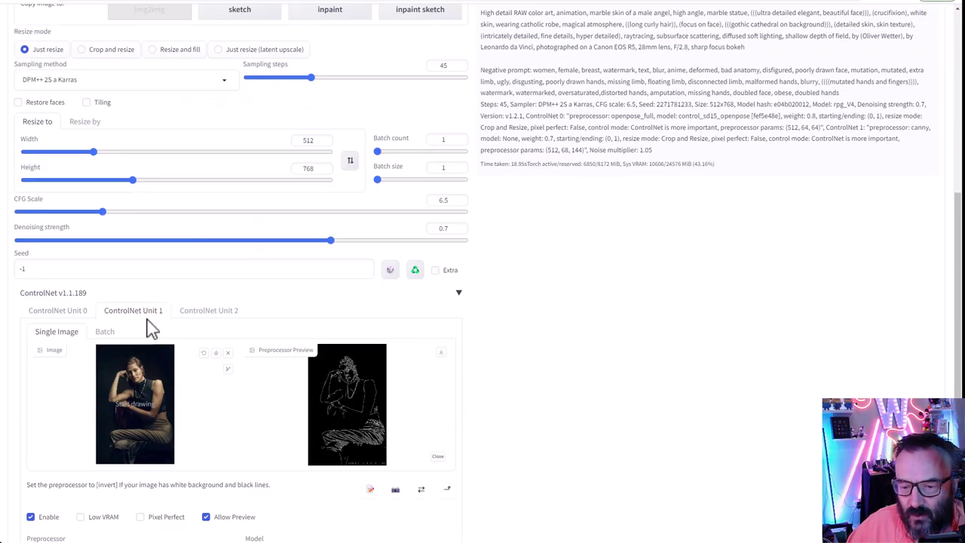
{"action": "scroll", "coordinate": [176, 327], "scroll_direction": "down", "scroll_amount": 3}
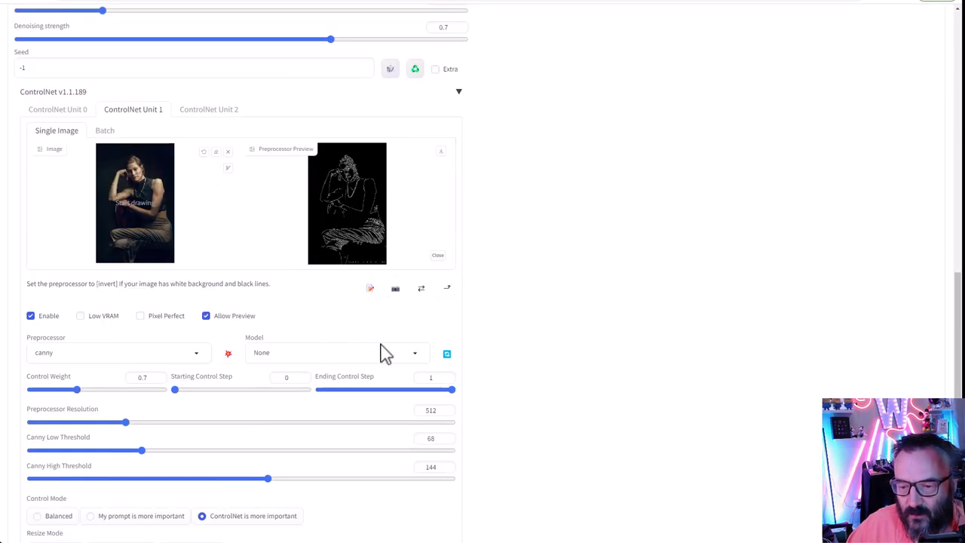
{"action": "left_click", "coordinate": [416, 360]}
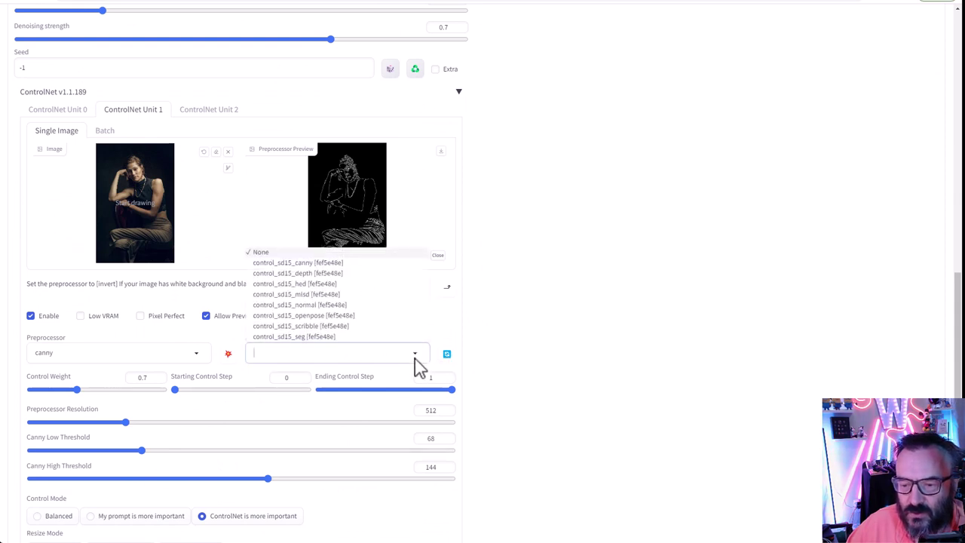
{"action": "left_click", "coordinate": [298, 264]}
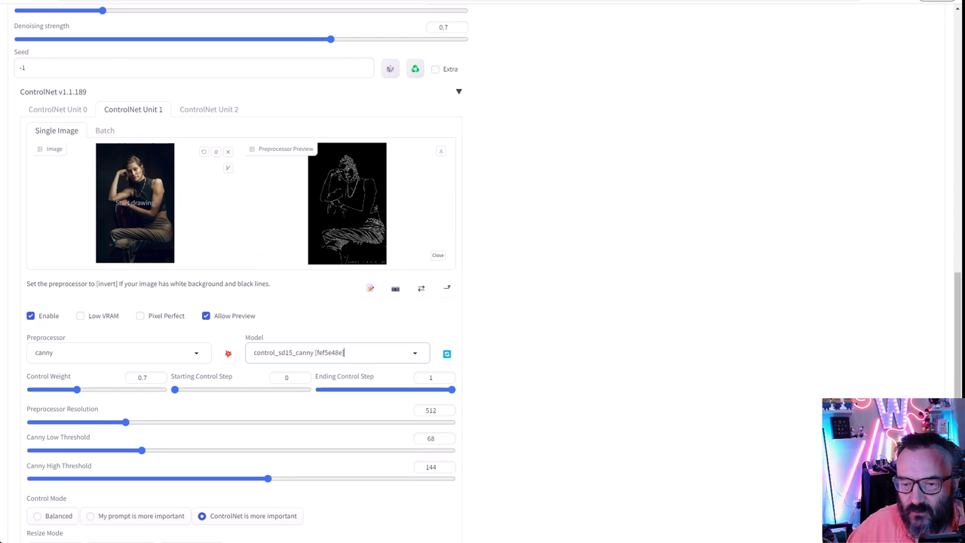
{"action": "scroll", "coordinate": [689, 249], "scroll_direction": "up", "scroll_amount": 15}
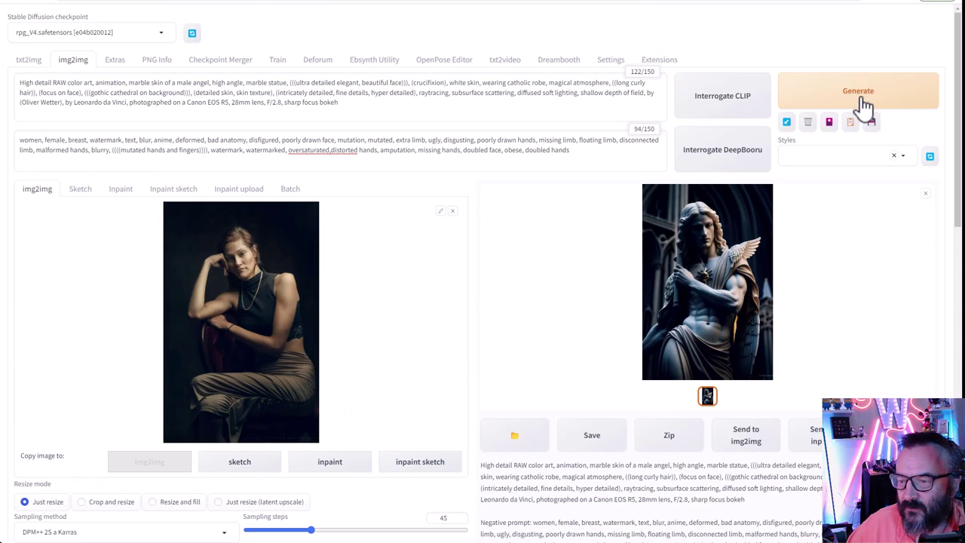
{"action": "left_click", "coordinate": [860, 92]}
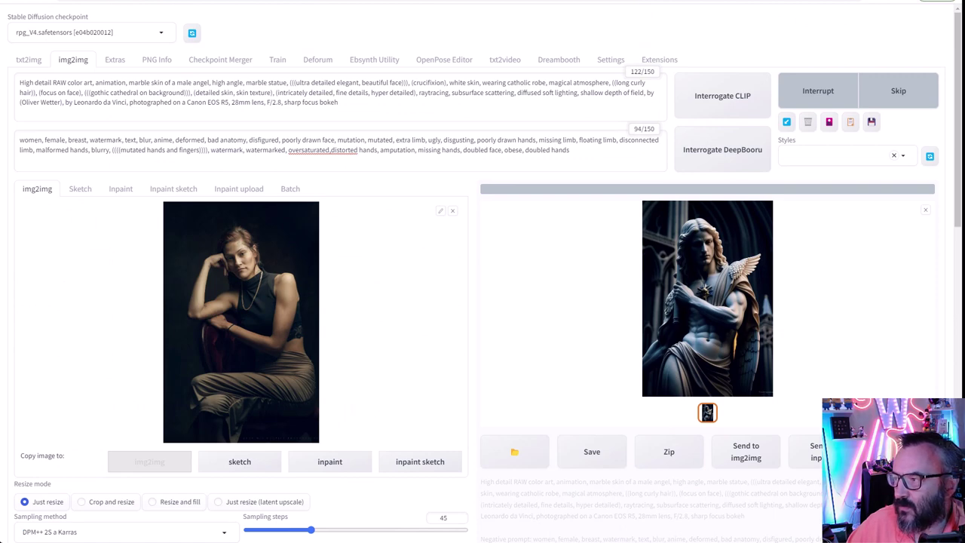
Check the console output of the running generation and review the ControlNet Unit 1 canny settings.
{"action": "key", "text": "alt+Tab"}
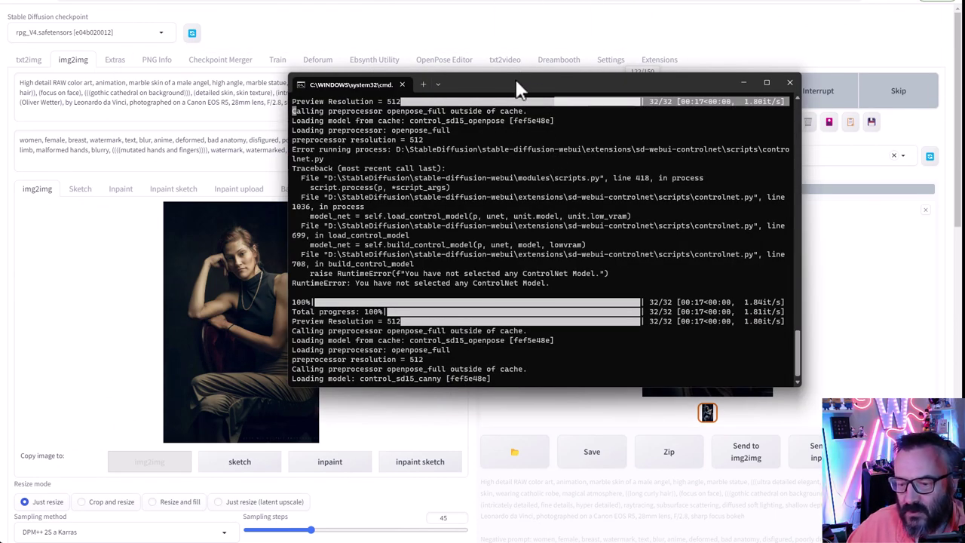
{"action": "key", "text": "alt+Tab"}
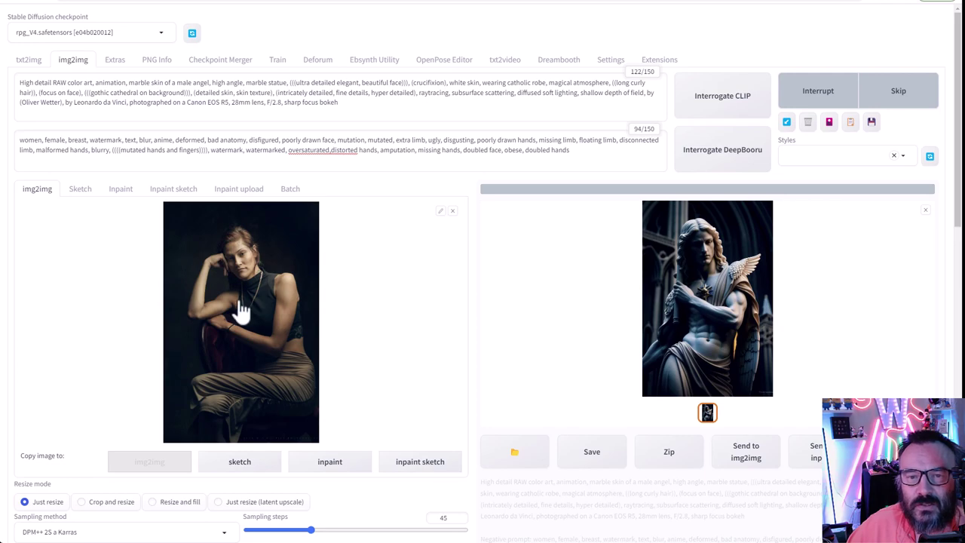
{"action": "scroll", "coordinate": [485, 302], "scroll_direction": "down", "scroll_amount": 4}
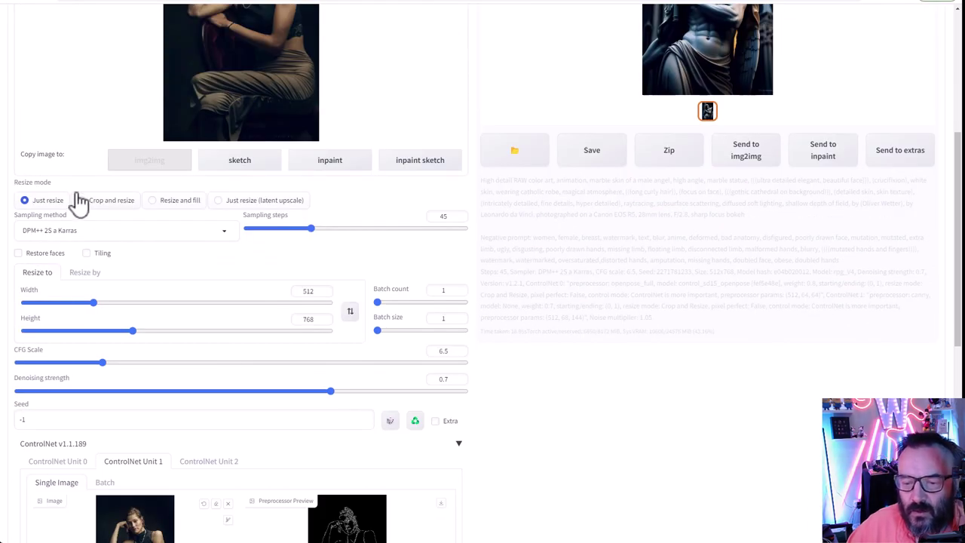
{"action": "scroll", "coordinate": [129, 307], "scroll_direction": "down", "scroll_amount": 4}
{"action": "scroll", "coordinate": [200, 307], "scroll_direction": "down", "scroll_amount": 3}
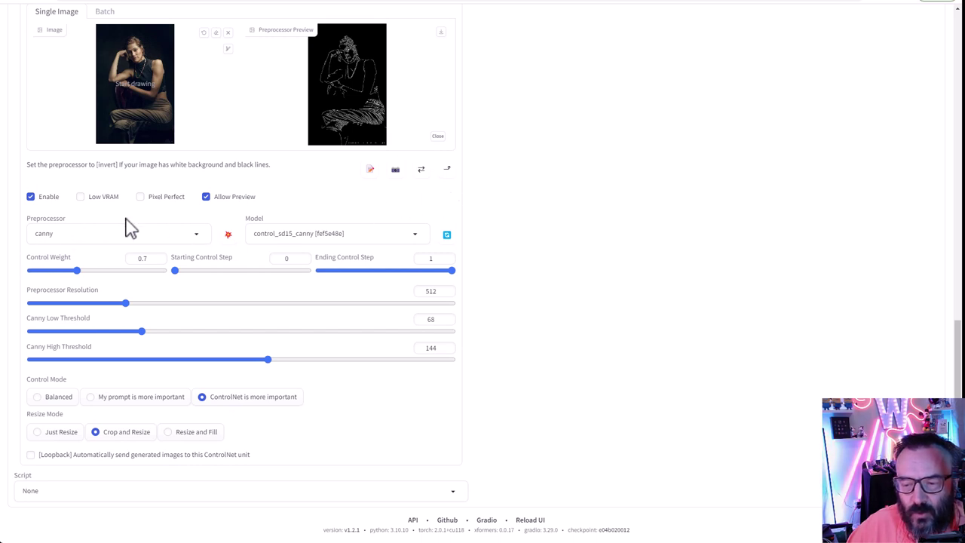
{"action": "scroll", "coordinate": [256, 68], "scroll_direction": "up", "scroll_amount": 15}
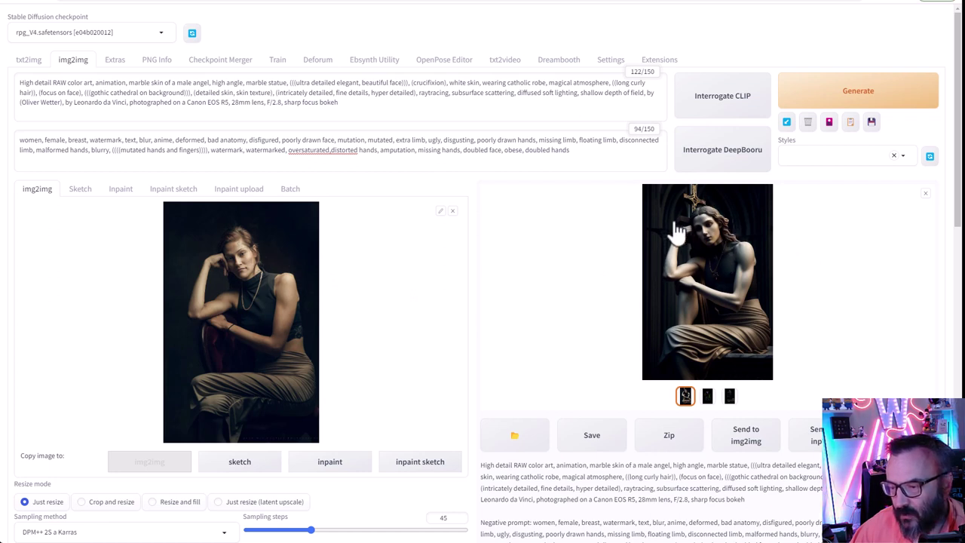
Examine the result's openpose and canny detection maps and the ControlNet setting that controls appending detectmaps to the output.
{"action": "left_click", "coordinate": [707, 399]}
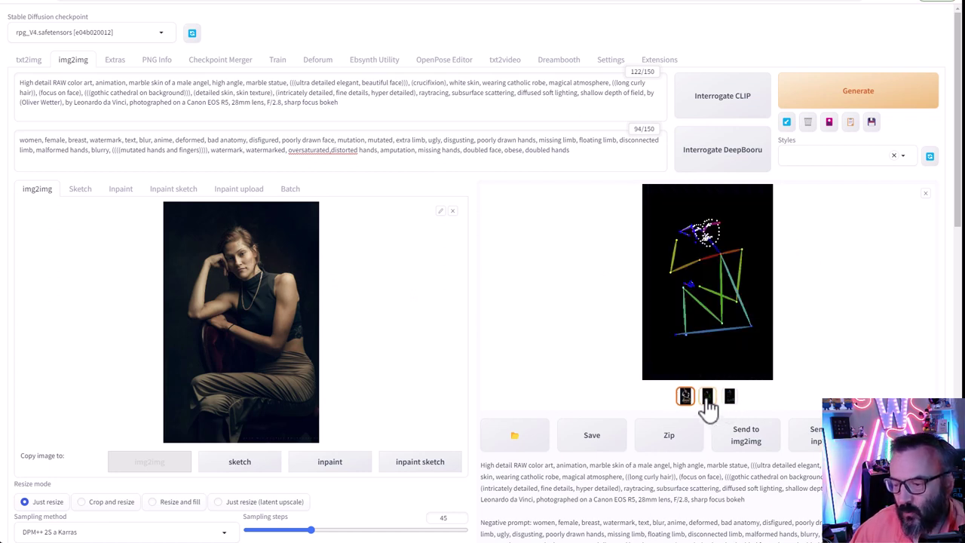
{"action": "left_click", "coordinate": [731, 398]}
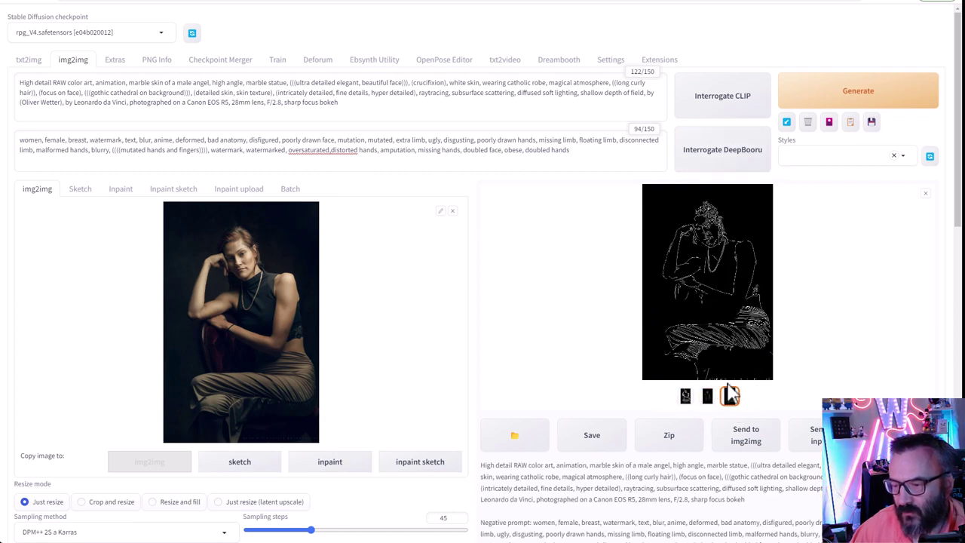
{"action": "left_click", "coordinate": [708, 399]}
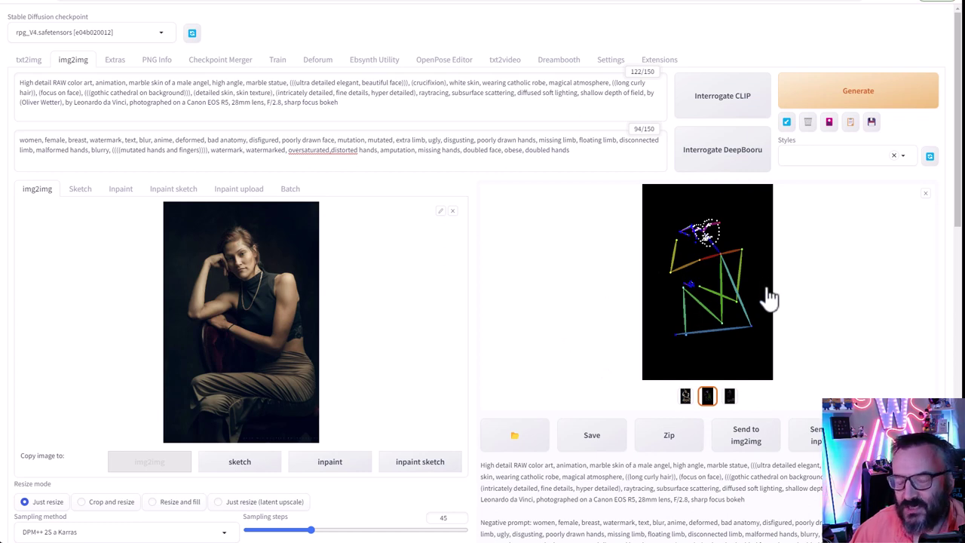
{"action": "left_click", "coordinate": [609, 64]}
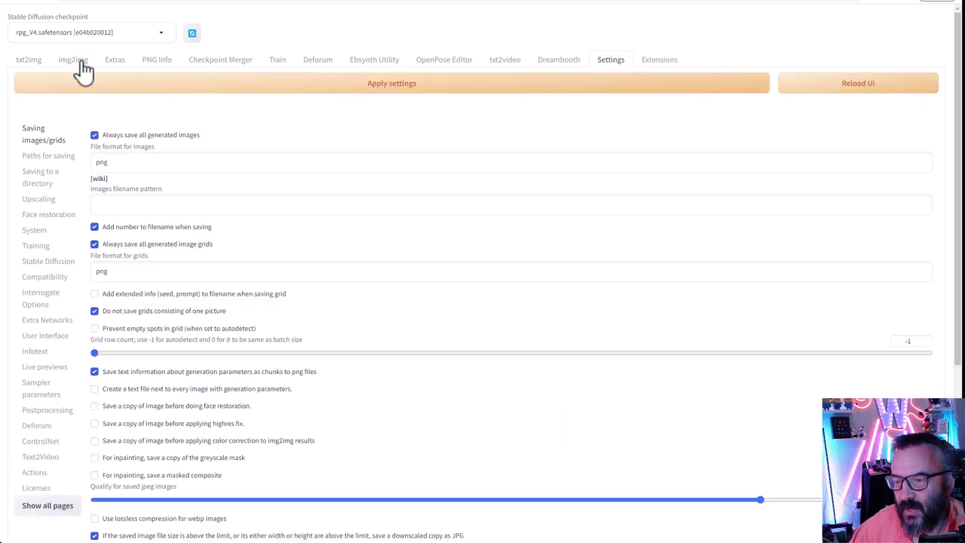
{"action": "left_click", "coordinate": [47, 443]}
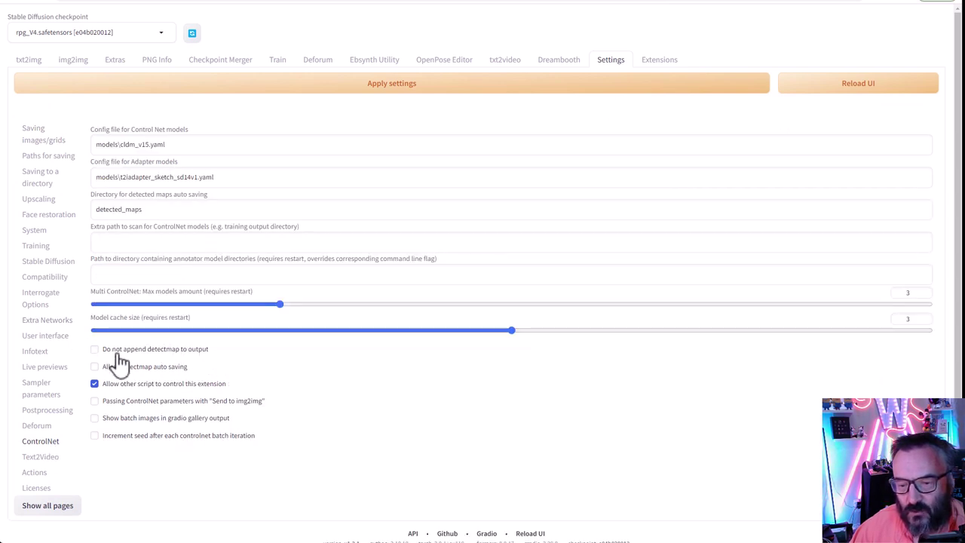
{"action": "left_click", "coordinate": [76, 63]}
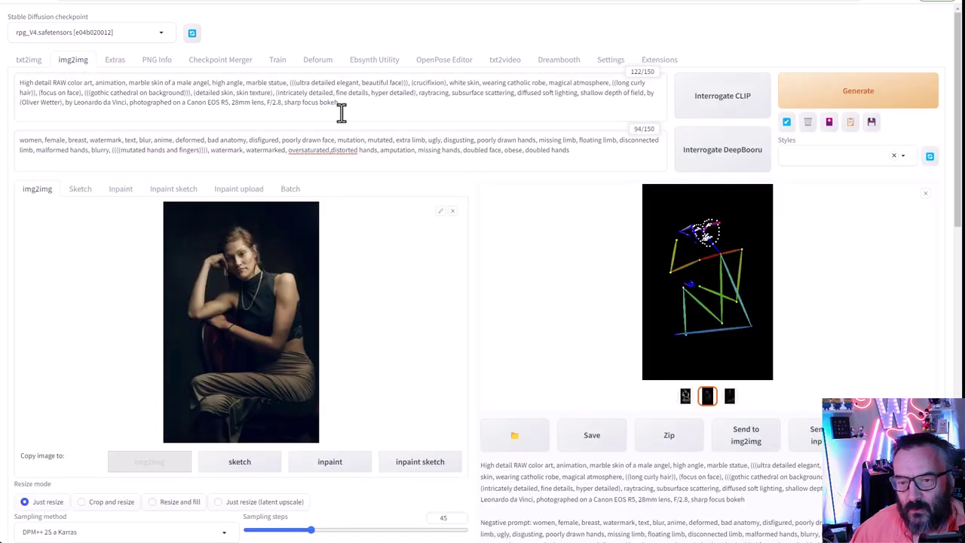
{"action": "left_click", "coordinate": [685, 396]}
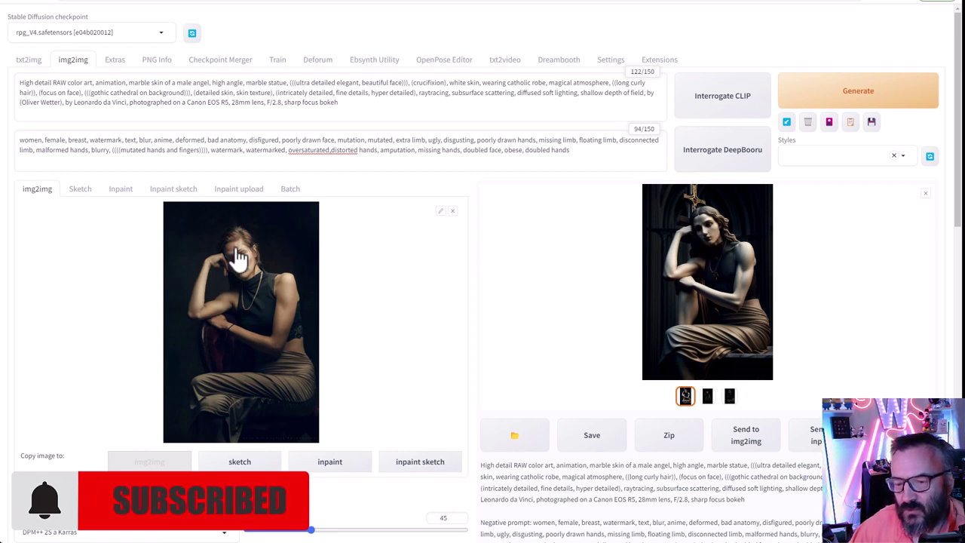
Copy the seated woman's portrait to inpaint and paint a mask over her face.
{"action": "left_click", "coordinate": [332, 463]}
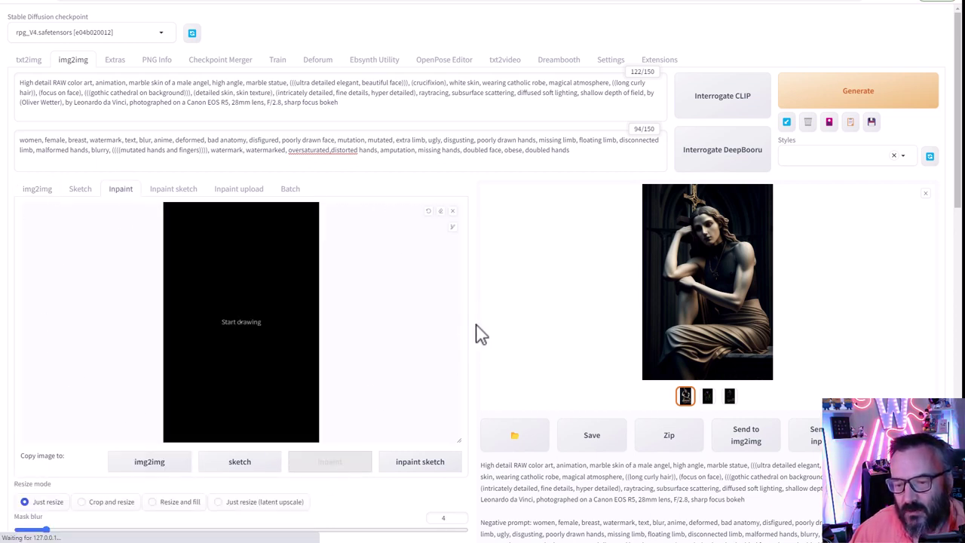
{"action": "scroll", "coordinate": [478, 334], "scroll_direction": "down", "scroll_amount": 5}
{"action": "scroll", "coordinate": [478, 334], "scroll_direction": "down", "scroll_amount": 4}
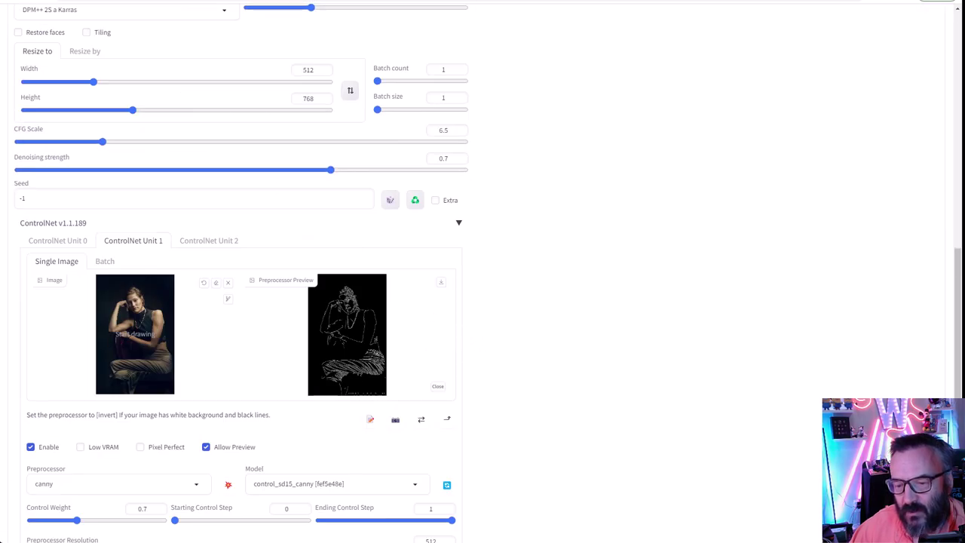
{"action": "scroll", "coordinate": [521, 373], "scroll_direction": "up", "scroll_amount": 10}
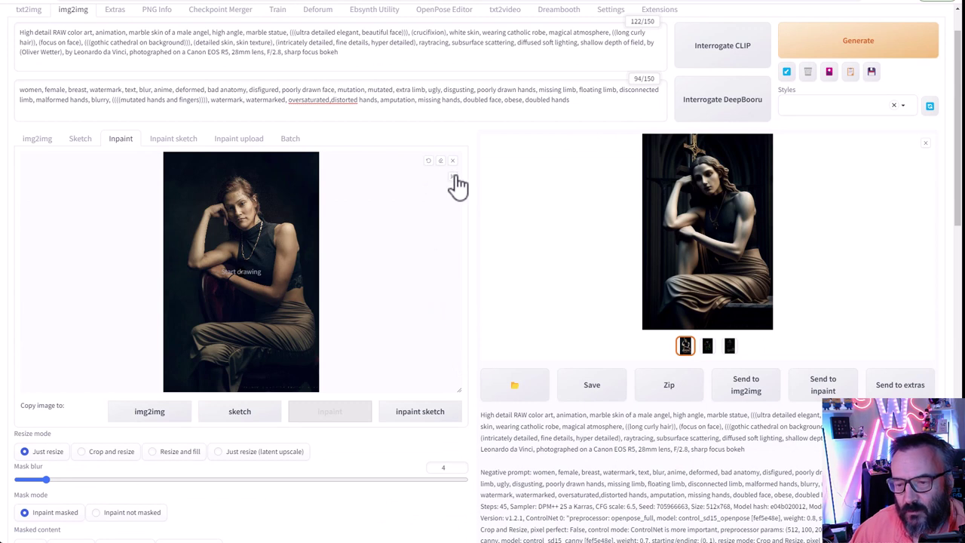
{"action": "left_click", "coordinate": [451, 177]}
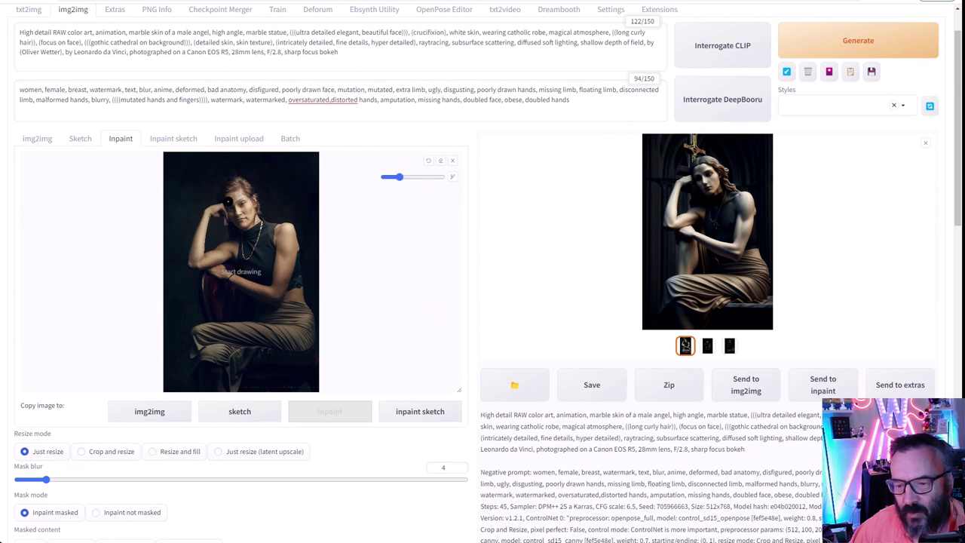
{"action": "mouse_move", "coordinate": [227, 201]}
{"action": "left_mouse_down"}
{"action": "mouse_move", "coordinate": [234, 215]}
{"action": "mouse_move", "coordinate": [238, 198]}
{"action": "left_mouse_up"}
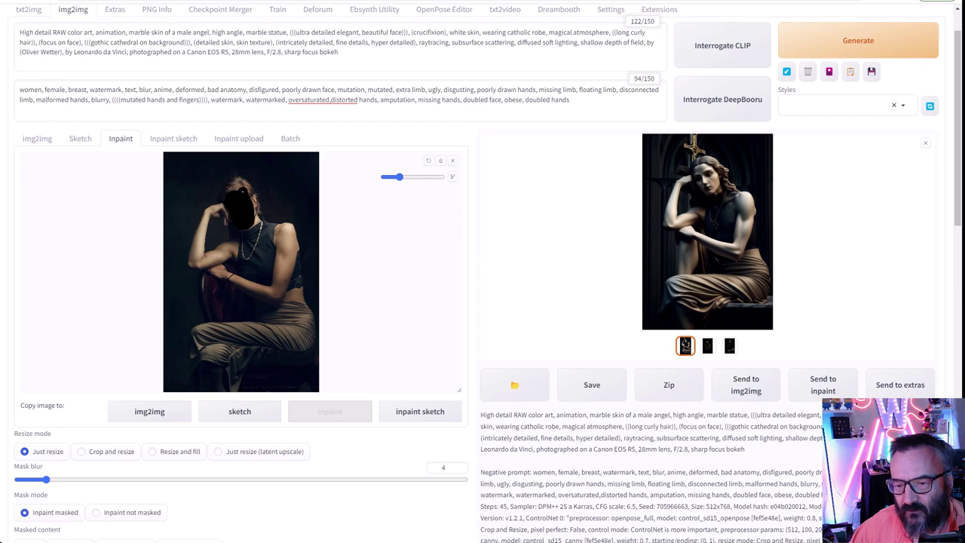
Inpaint the masked face with a mask blur of 42 and view the generated image enlarged.
{"action": "scroll", "coordinate": [498, 325], "scroll_direction": "down", "scroll_amount": 2}
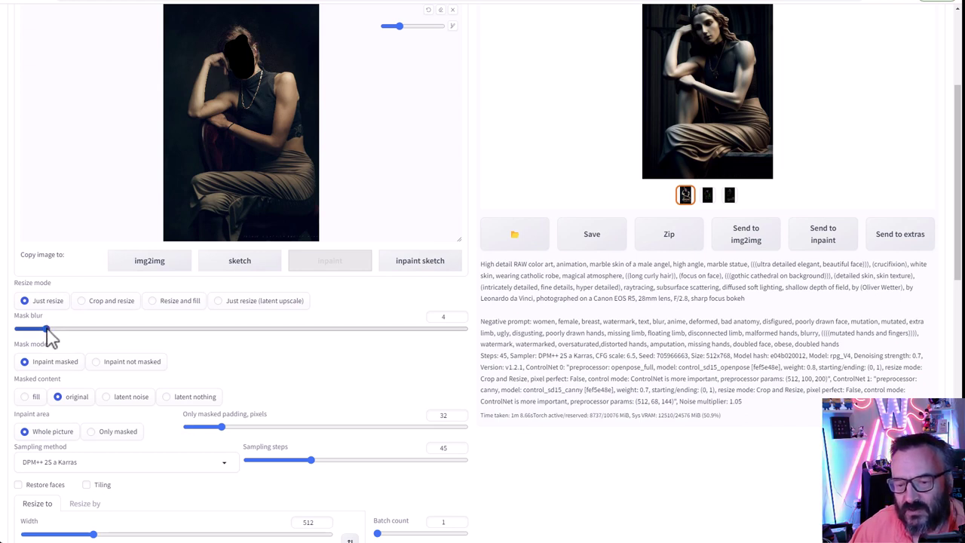
{"action": "left_click_drag", "start_coordinate": [46, 330], "coordinate": [312, 338]}
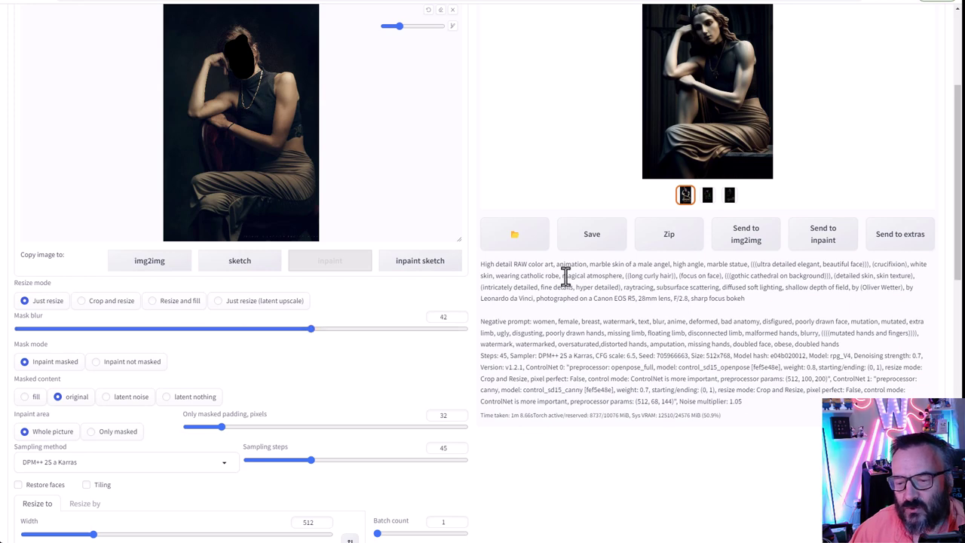
{"action": "scroll", "coordinate": [566, 277], "scroll_direction": "up", "scroll_amount": 3}
{"action": "left_click", "coordinate": [882, 47]}
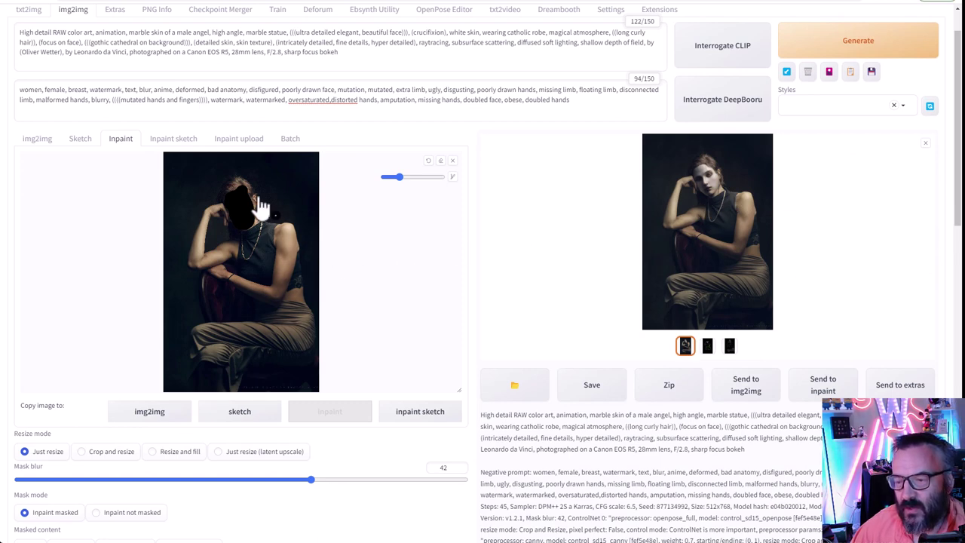
{"action": "scroll", "coordinate": [261, 209], "scroll_direction": "down", "scroll_amount": 1}
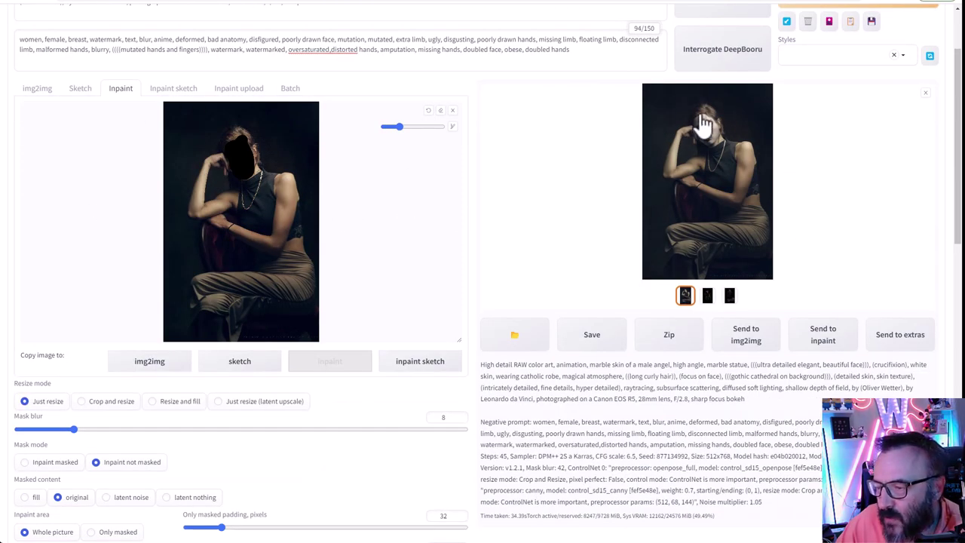
{"action": "left_click", "coordinate": [717, 150]}
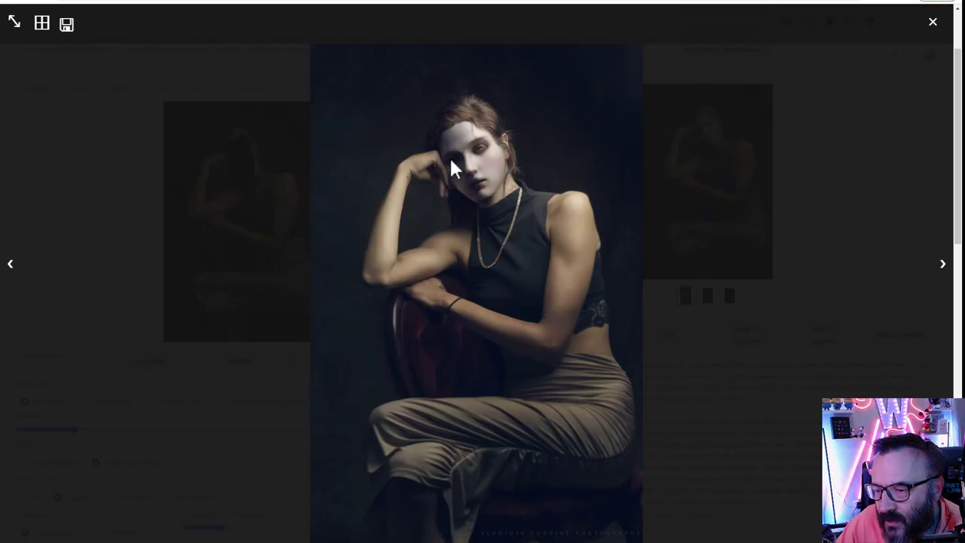
{"action": "left_click", "coordinate": [827, 157]}
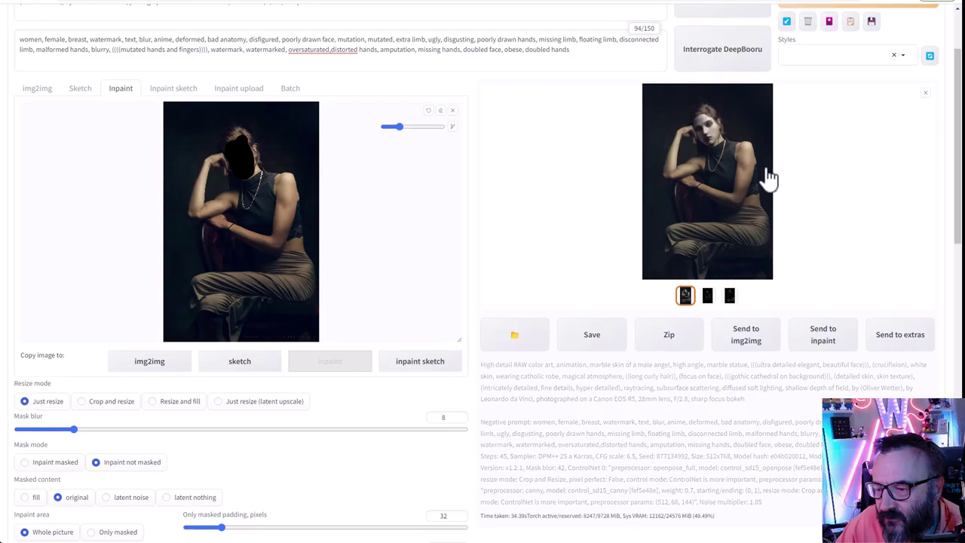
Generate a new image with the mask mode set to "Inpaint not masked" and view the result enlarged.
{"action": "scroll", "coordinate": [221, 178], "scroll_direction": "down", "scroll_amount": 1}
{"action": "scroll", "coordinate": [220, 178], "scroll_direction": "down", "scroll_amount": 1}
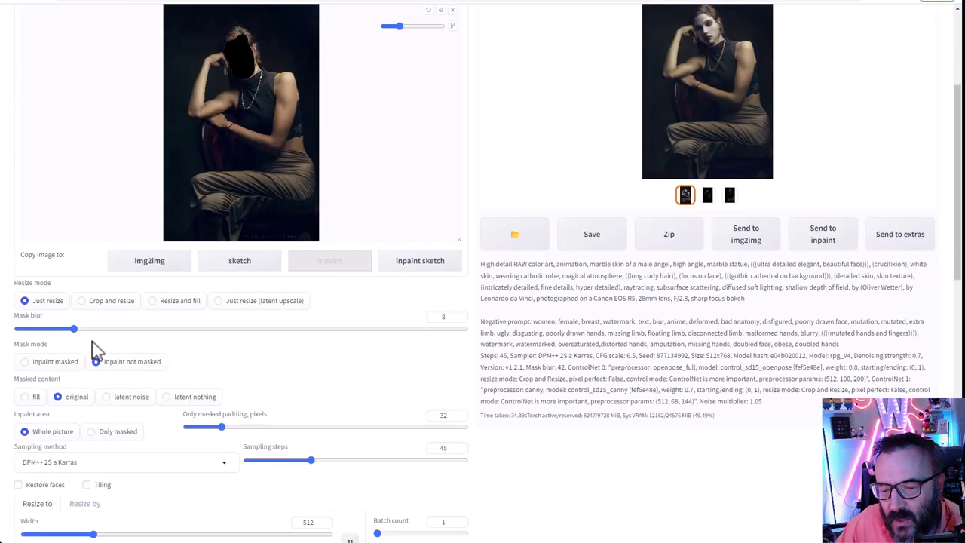
{"action": "left_click", "coordinate": [31, 367]}
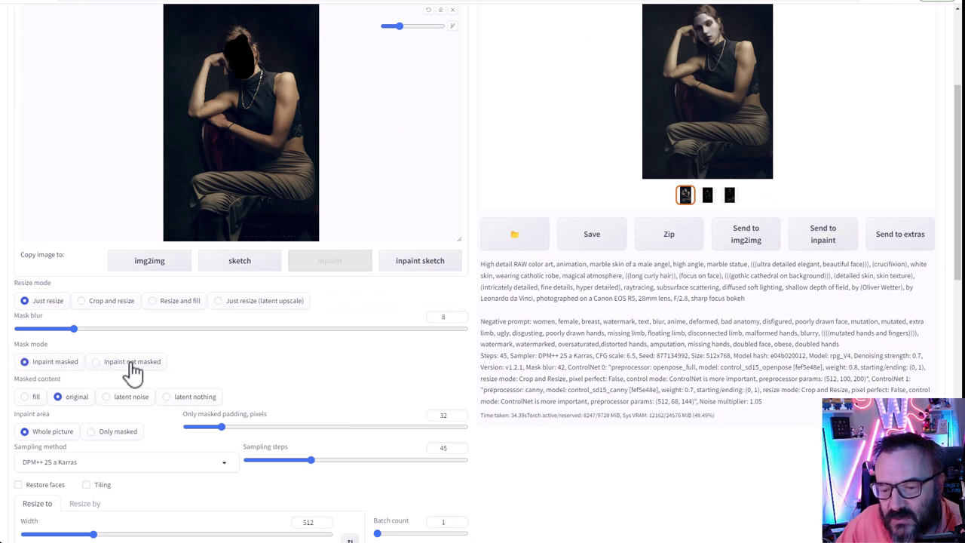
{"action": "left_click", "coordinate": [97, 365]}
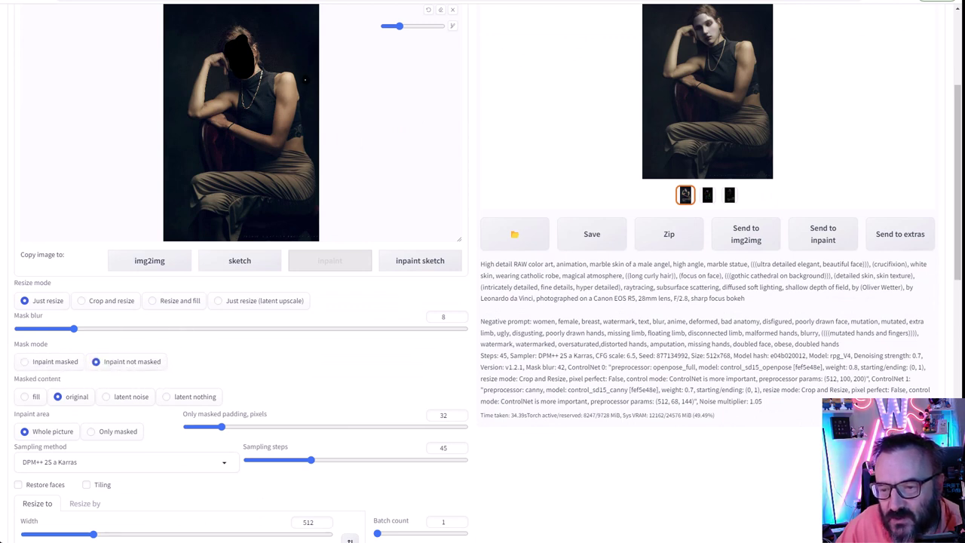
{"action": "scroll", "coordinate": [440, 214], "scroll_direction": "up", "scroll_amount": 3}
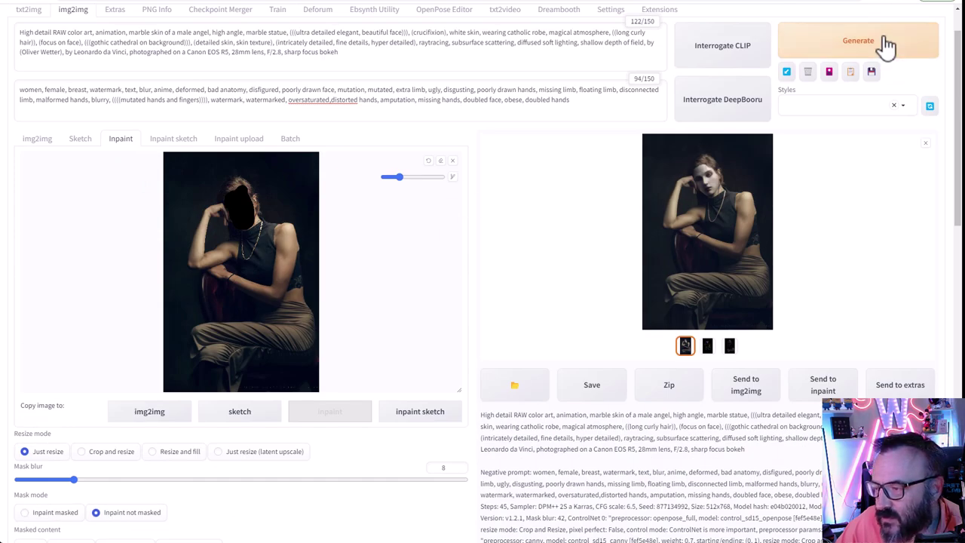
{"action": "left_click", "coordinate": [887, 47]}
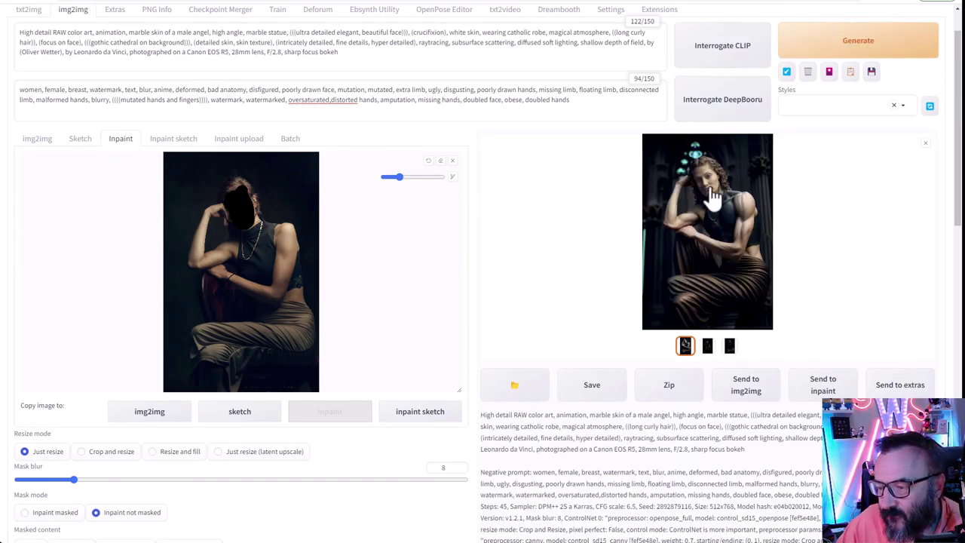
{"action": "left_click", "coordinate": [712, 198]}
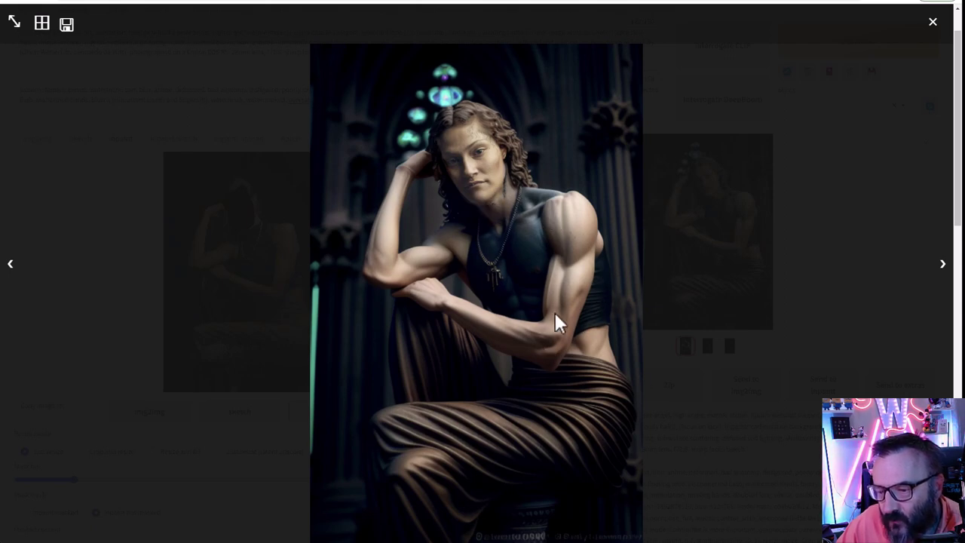
Close the enlarged result, clear the existing inpaint mask and repaint a mask over the woman's face.
{"action": "left_click", "coordinate": [933, 22]}
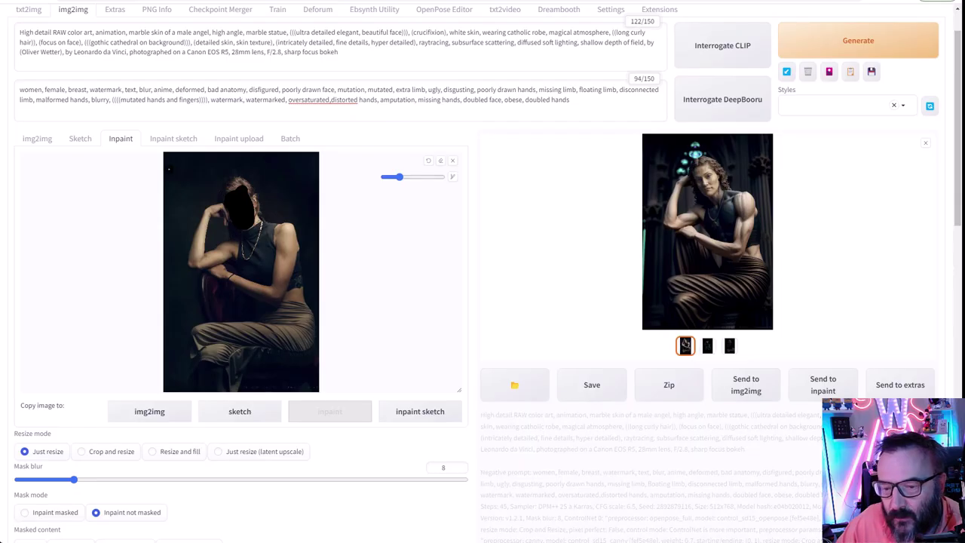
{"action": "left_click", "coordinate": [441, 160]}
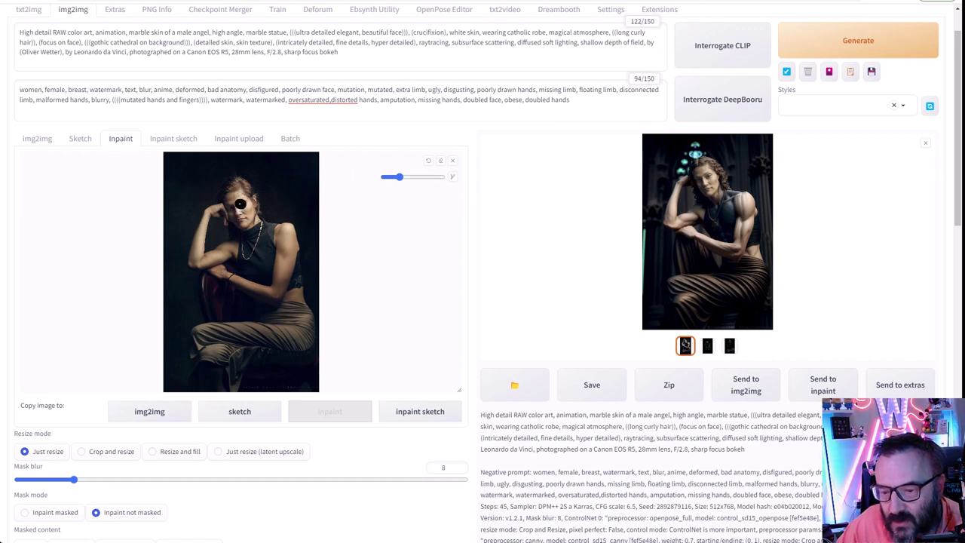
{"action": "left_click_drag", "start_coordinate": [239, 204], "coordinate": [245, 213]}
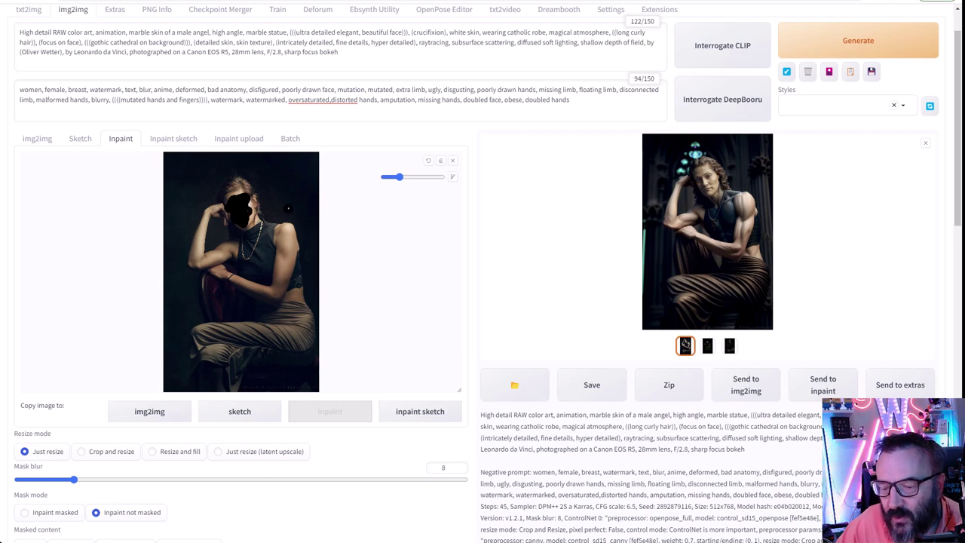
Load the seated woman's portrait as the source image in ControlNet Unit 2.
{"action": "scroll", "coordinate": [405, 272], "scroll_direction": "down", "scroll_amount": 1}
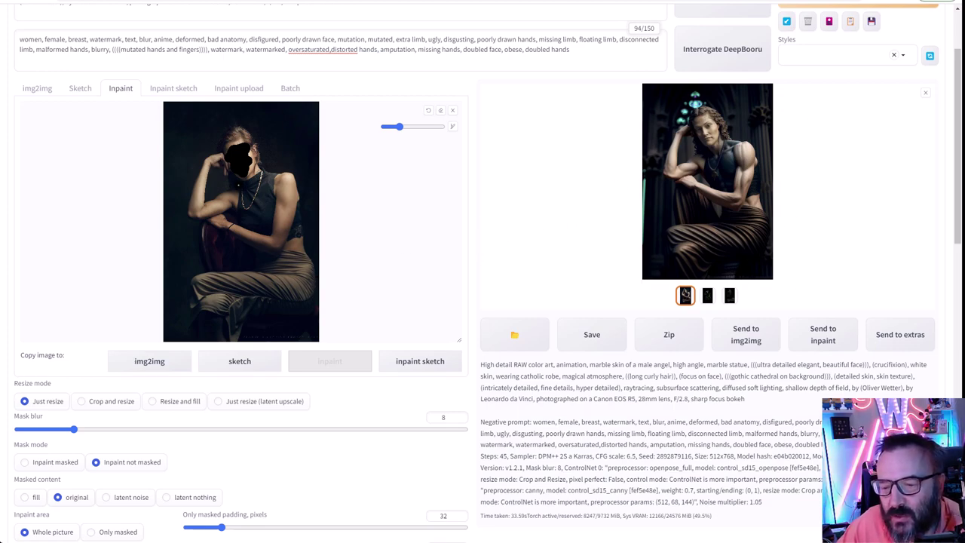
{"action": "scroll", "coordinate": [214, 219], "scroll_direction": "down", "scroll_amount": 10}
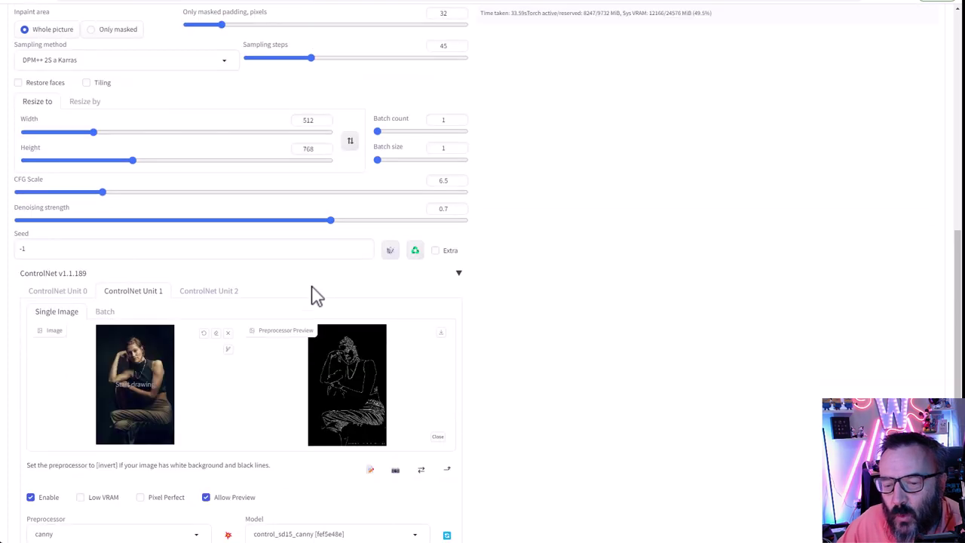
{"action": "left_click", "coordinate": [229, 243]}
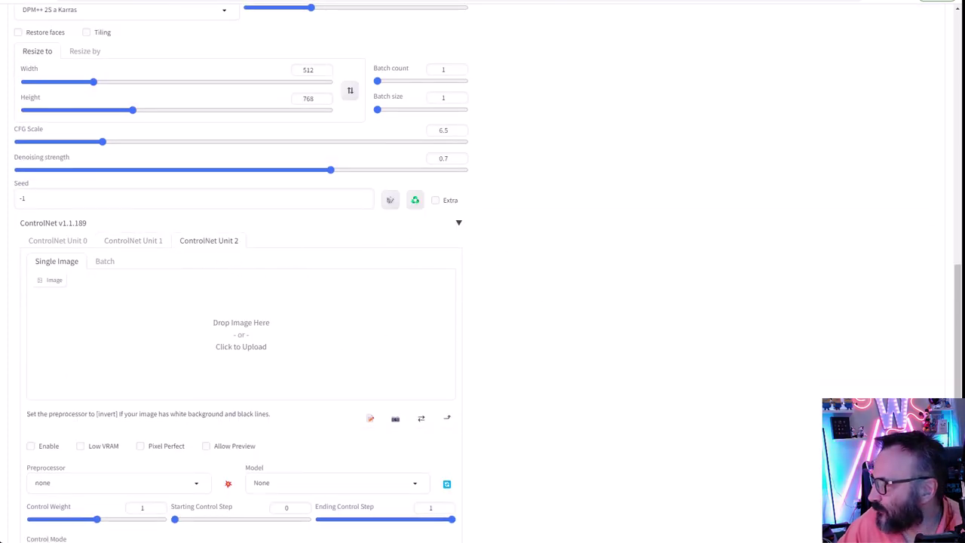
{"action": "left_click_drag", "start_coordinate": [627, 306], "coordinate": [216, 324]}
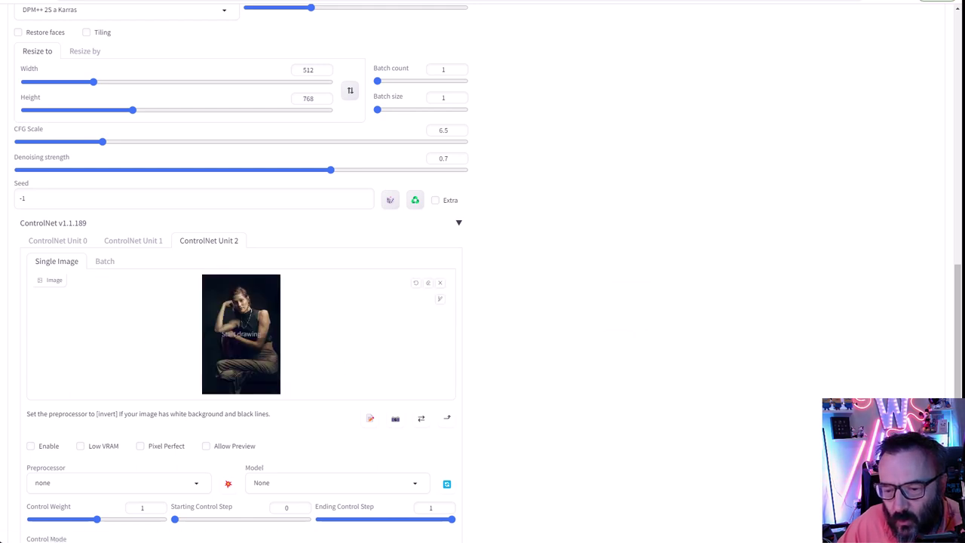
Set Unit 2 to preprocessor depth_leres++, Remove Background 60.3 % and control mode "My prompt is more important", and preview the depth map.
{"action": "scroll", "coordinate": [437, 313], "scroll_direction": "down", "scroll_amount": 3}
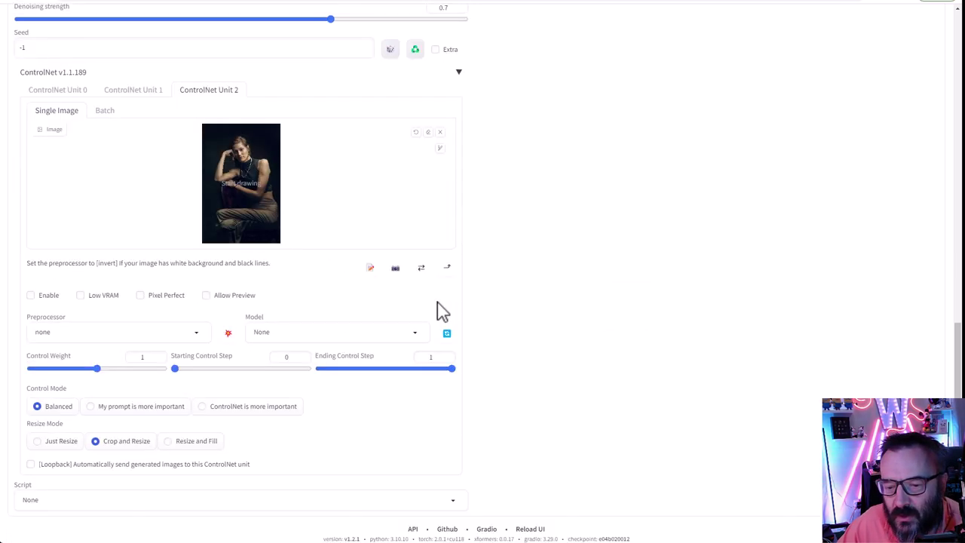
{"action": "left_click", "coordinate": [191, 336]}
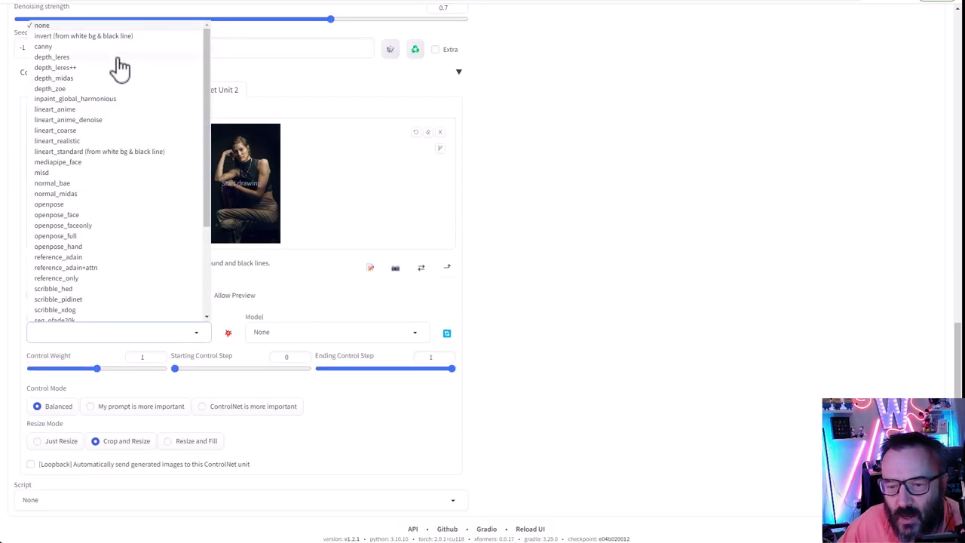
{"action": "scroll", "coordinate": [134, 129], "scroll_direction": "up", "scroll_amount": 8}
{"action": "scroll", "coordinate": [166, 184], "scroll_direction": "down", "scroll_amount": 4}
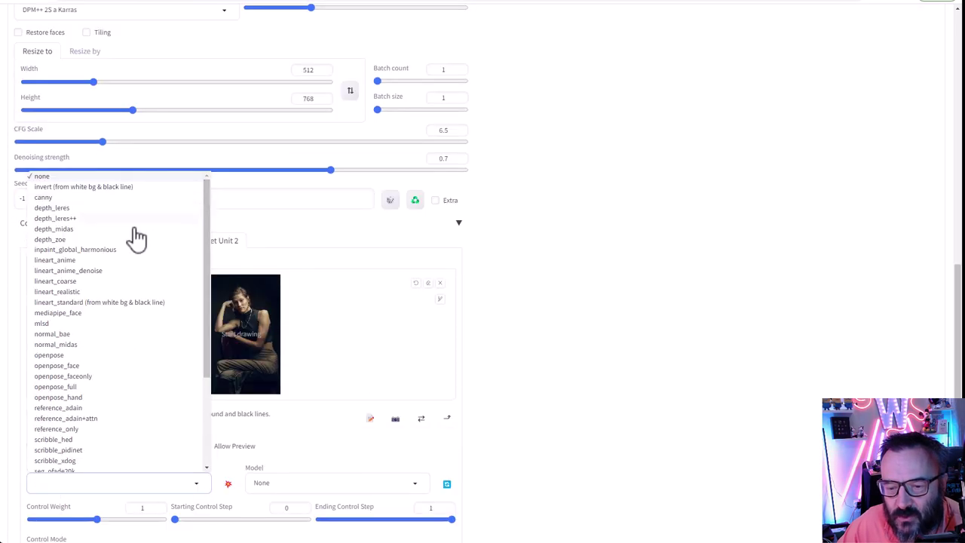
{"action": "left_click", "coordinate": [65, 219]}
{"action": "scroll", "coordinate": [633, 290], "scroll_direction": "down", "scroll_amount": 3}
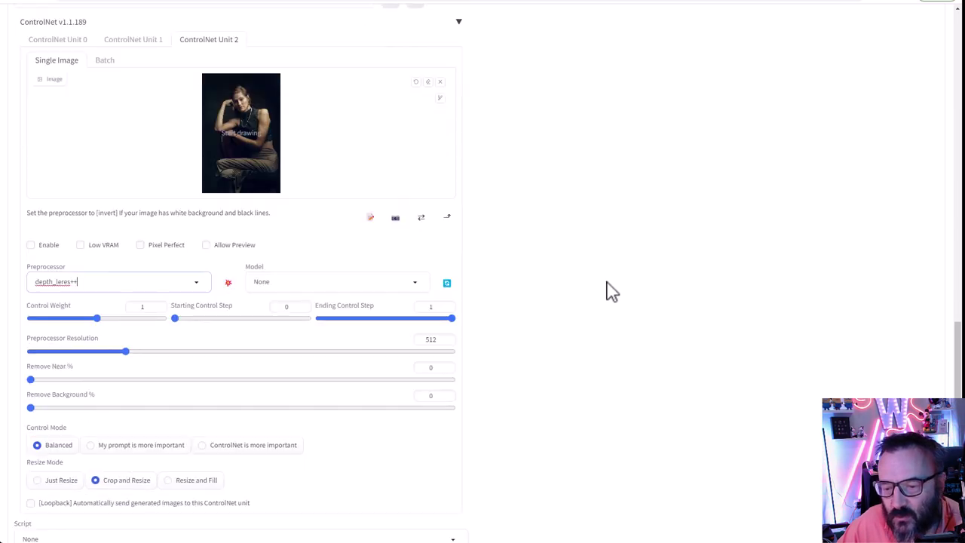
{"action": "left_click", "coordinate": [228, 283]}
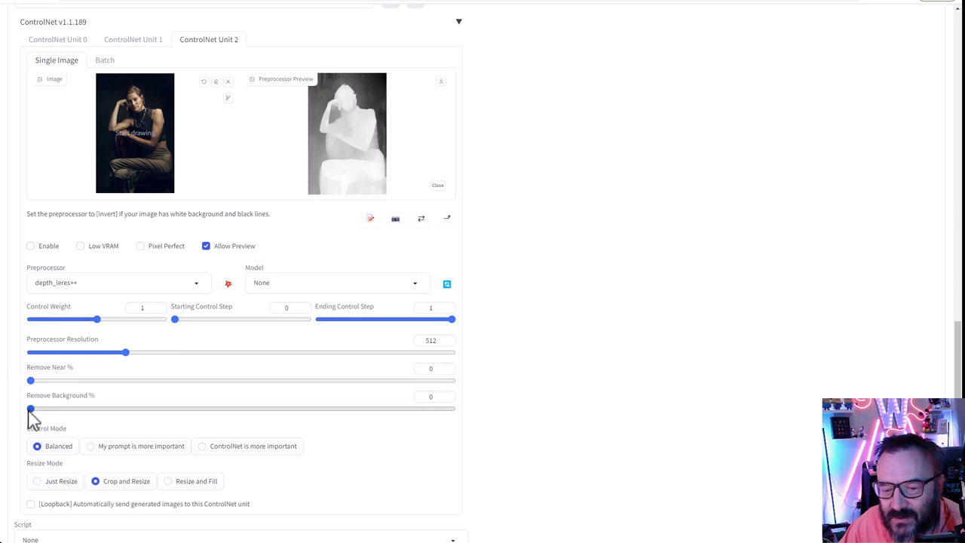
{"action": "left_click_drag", "start_coordinate": [30, 411], "coordinate": [282, 413]}
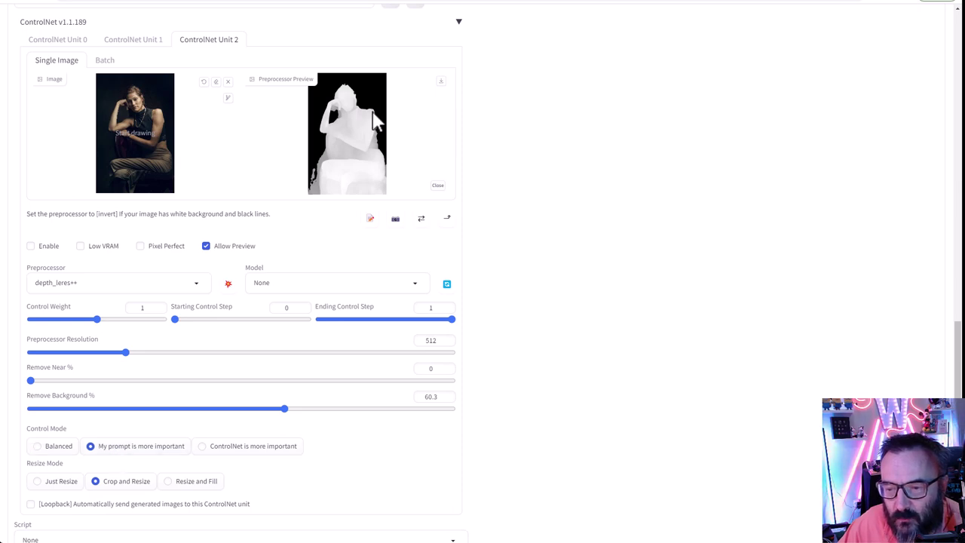
Enable ControlNet Unit 2 with the model control_sd15_depth [fef5e48e] and a control weight of 0.8.
{"action": "scroll", "coordinate": [494, 234], "scroll_direction": "up", "scroll_amount": 8}
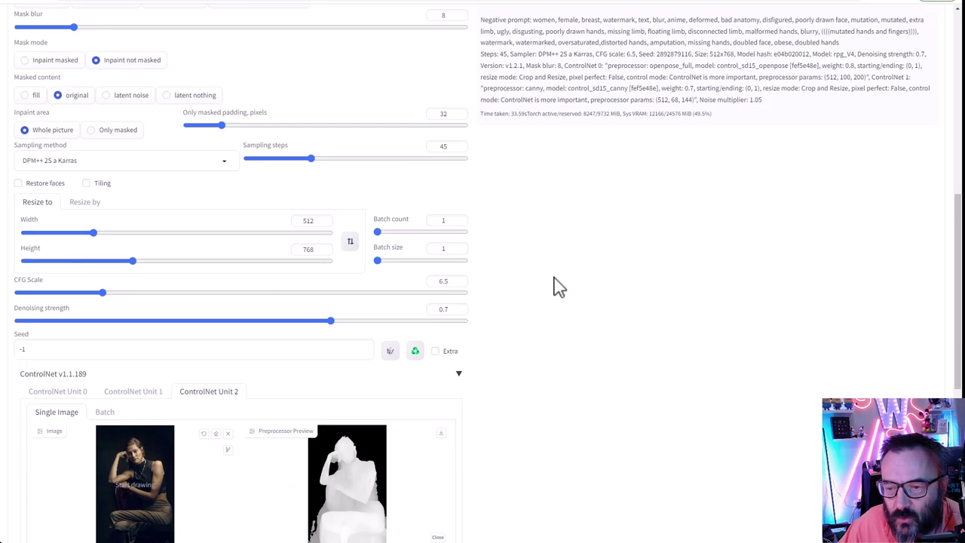
{"action": "scroll", "coordinate": [274, 218], "scroll_direction": "up", "scroll_amount": 3}
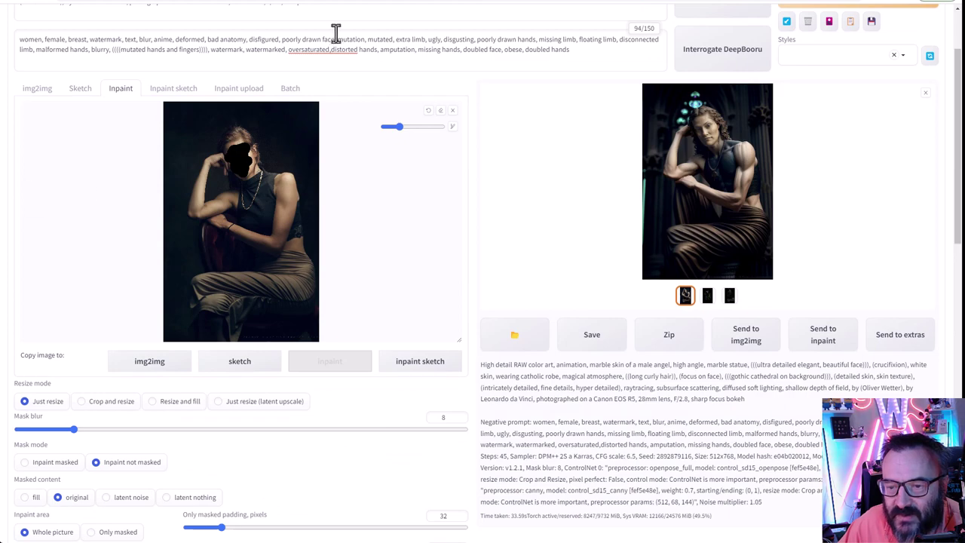
{"action": "scroll", "coordinate": [413, 298], "scroll_direction": "down", "scroll_amount": 3}
{"action": "scroll", "coordinate": [413, 298], "scroll_direction": "down", "scroll_amount": 3}
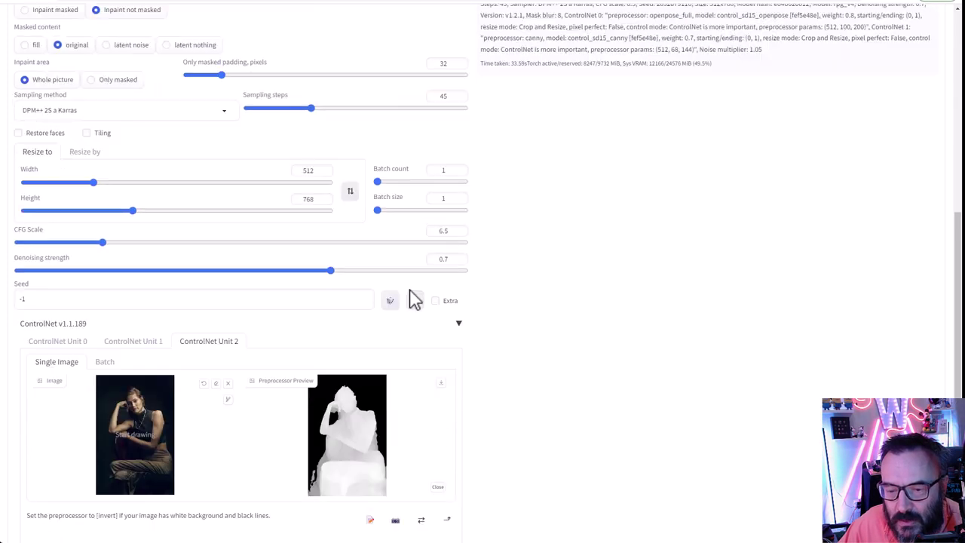
{"action": "scroll", "coordinate": [54, 287], "scroll_direction": "down", "scroll_amount": 3}
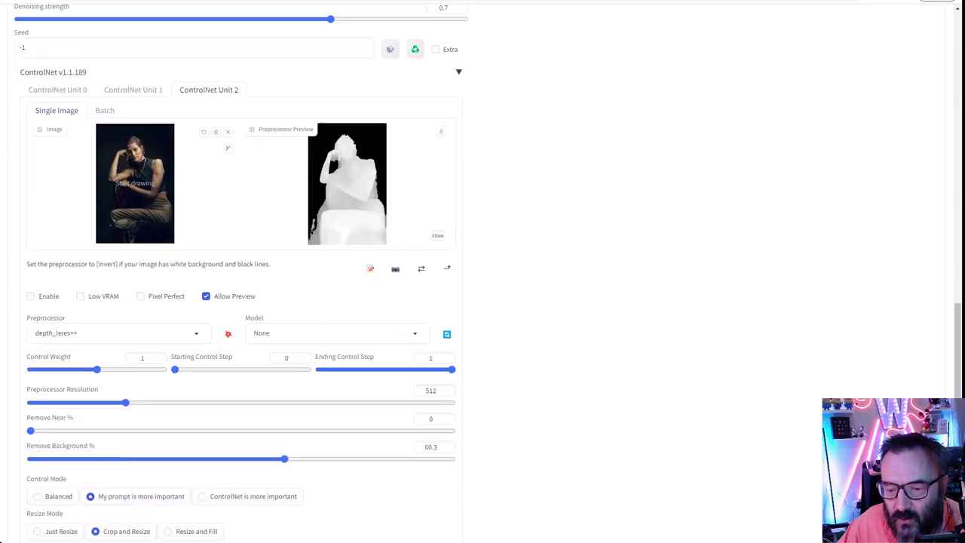
{"action": "left_click", "coordinate": [30, 296]}
{"action": "left_click", "coordinate": [409, 332]}
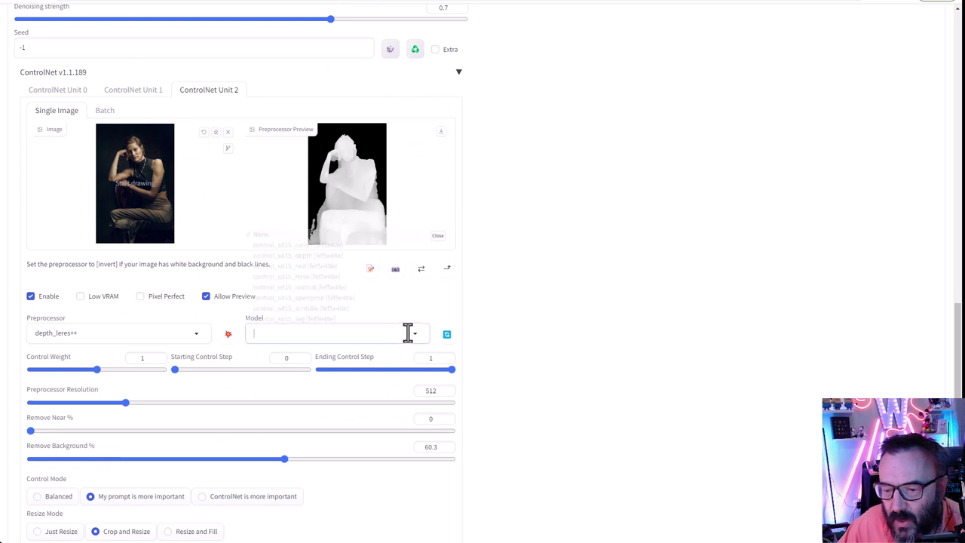
{"action": "left_click", "coordinate": [337, 255]}
{"action": "scroll", "coordinate": [496, 332], "scroll_direction": "down", "scroll_amount": 1}
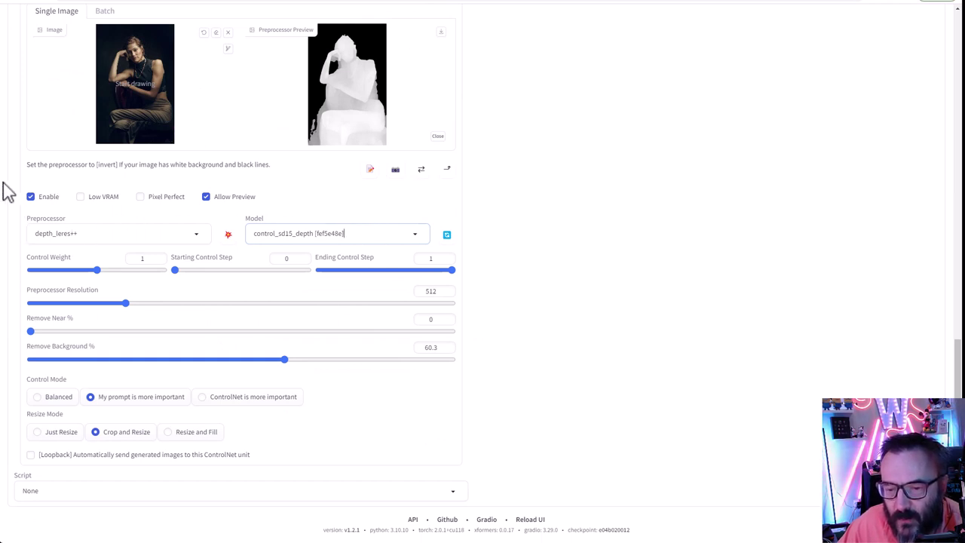
{"action": "left_click_drag", "start_coordinate": [104, 277], "coordinate": [87, 279]}
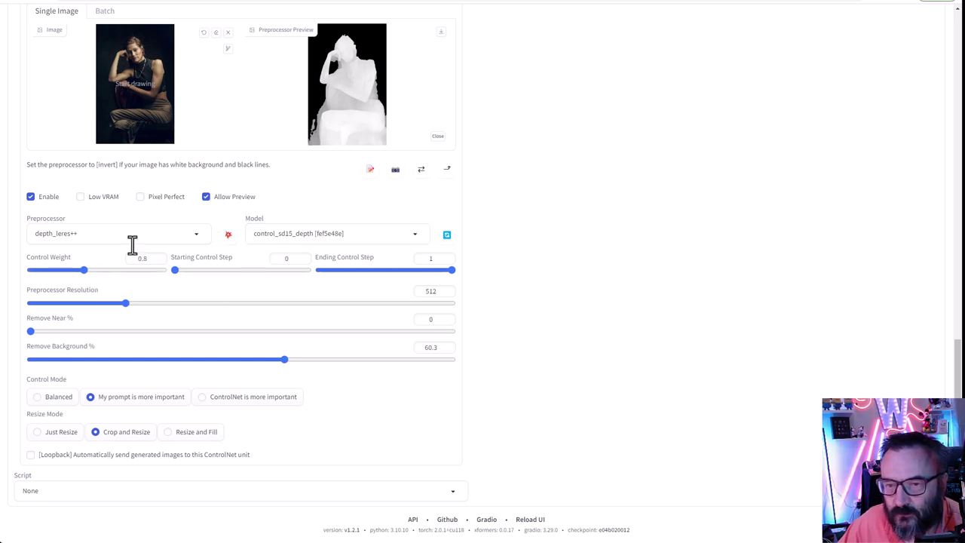
Generate a new image with the added depth unit and check the generation progress in the command window.
{"action": "scroll", "coordinate": [528, 403], "scroll_direction": "up", "scroll_amount": 4}
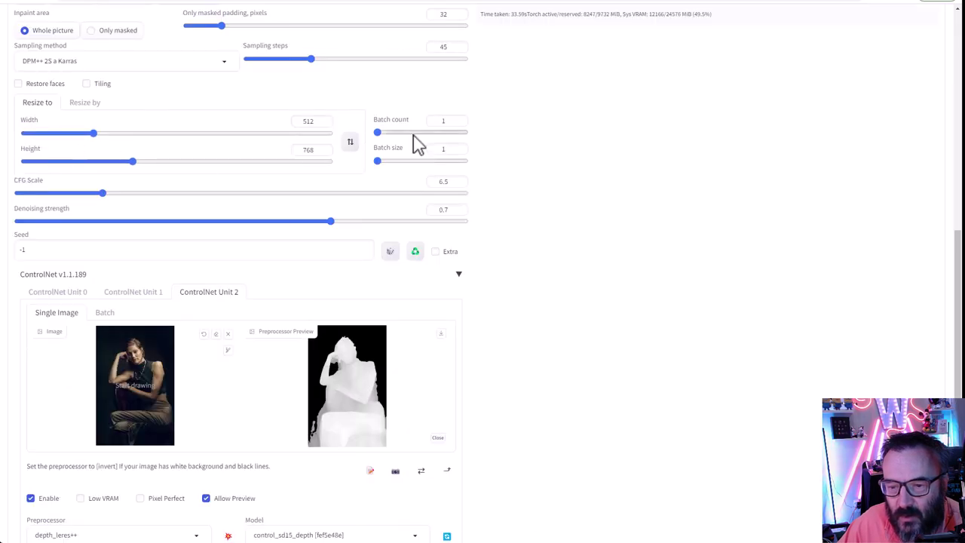
{"action": "scroll", "coordinate": [556, 323], "scroll_direction": "up", "scroll_amount": 5}
{"action": "scroll", "coordinate": [392, 136], "scroll_direction": "up", "scroll_amount": 3}
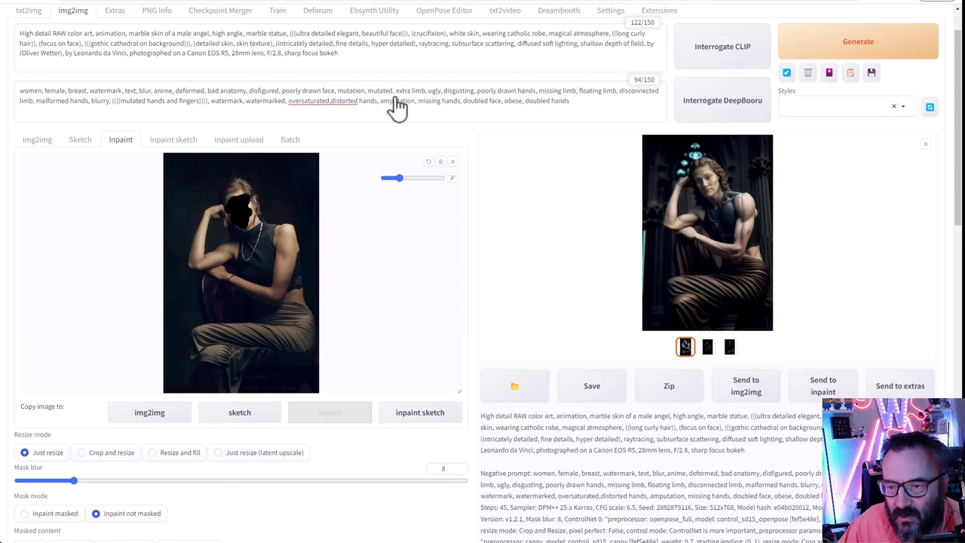
{"action": "scroll", "coordinate": [395, 107], "scroll_direction": "down", "scroll_amount": 1}
{"action": "scroll", "coordinate": [913, 125], "scroll_direction": "up", "scroll_amount": 2}
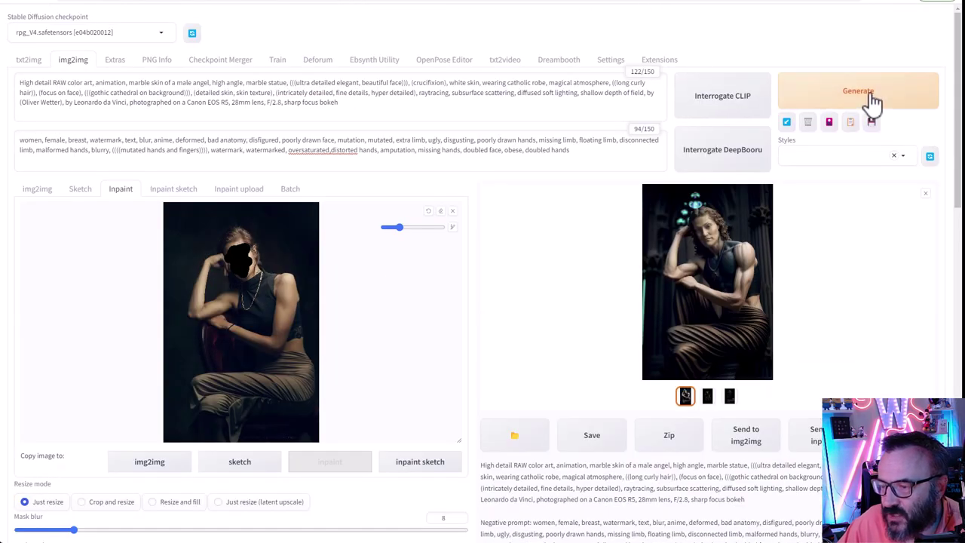
{"action": "left_click", "coordinate": [860, 92]}
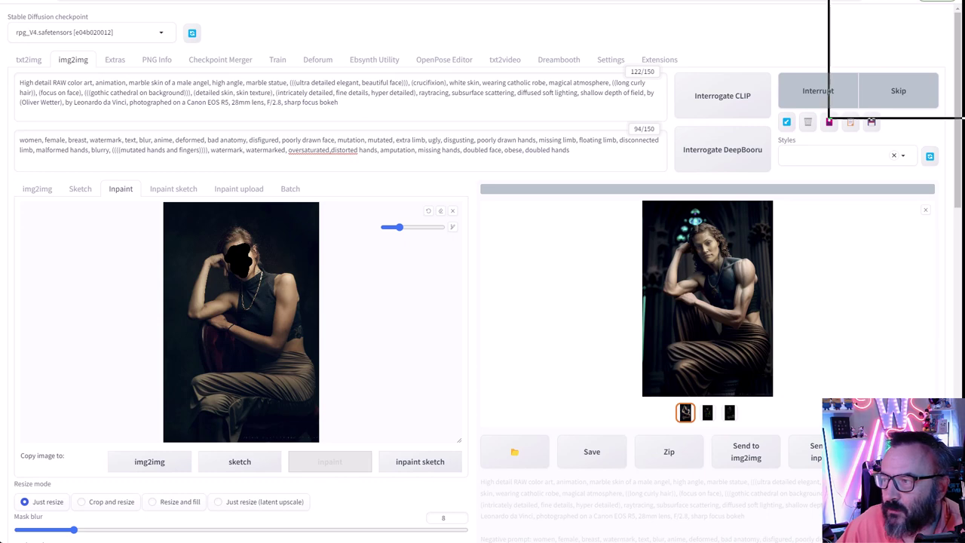
{"action": "key", "text": "alt+Tab"}
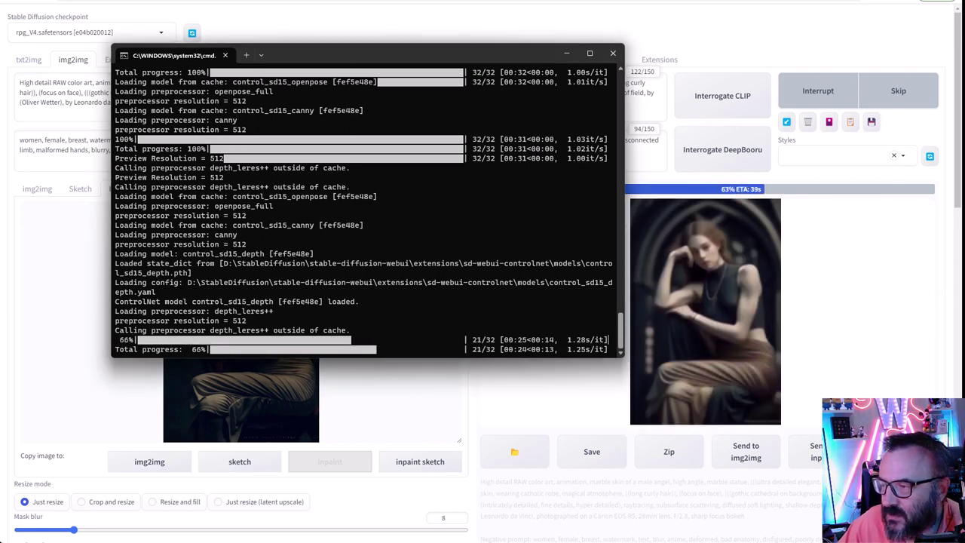
{"action": "key", "text": "alt+Tab"}
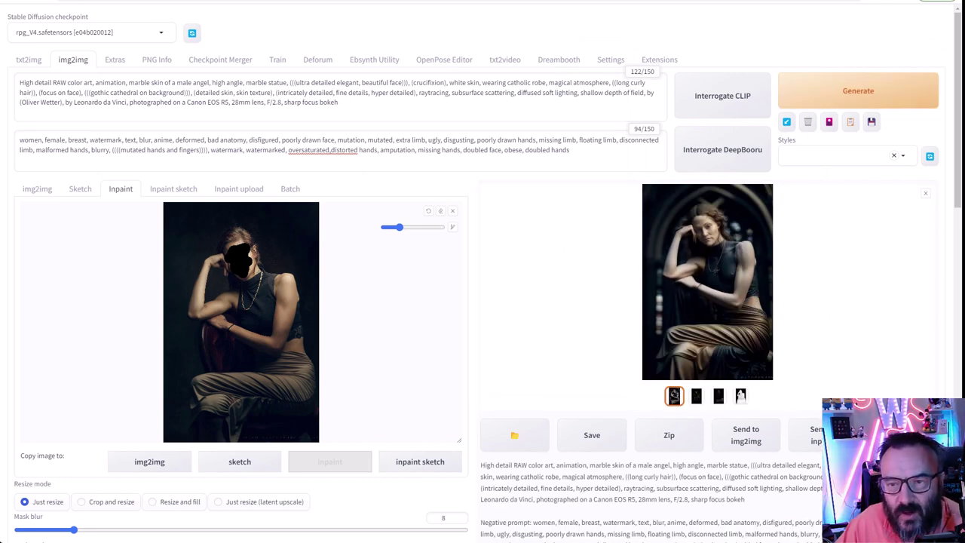
Replace the prompt with one about a violent explosion of light striking a woman, with a burning village in background, and generate a new image.
{"action": "triple_click", "coordinate": [328, 101]}
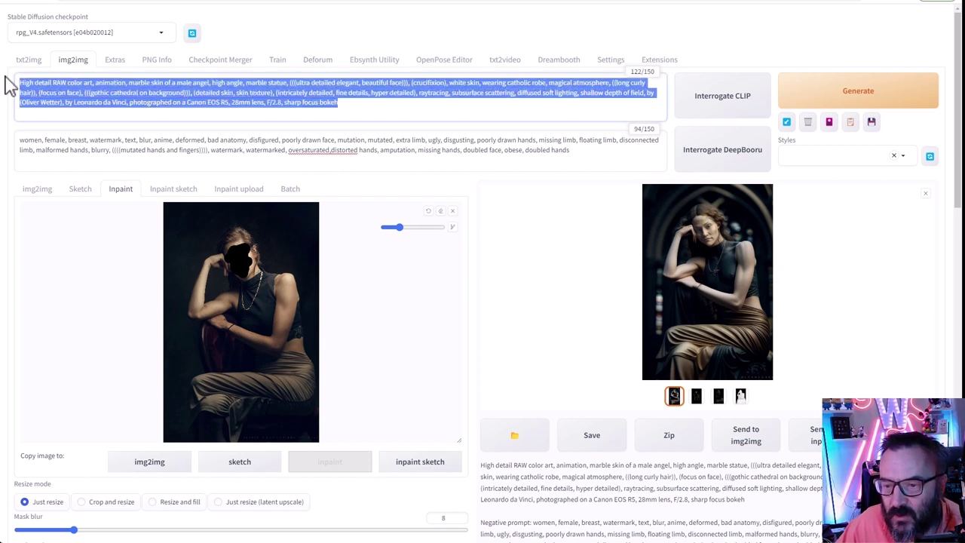
{"action": "type", "text": "A violent explosion of light striking a woman brightly cinematic shot canon 5d ultra realistic fire skin intricate clothes accurate hands Steve Henderson Fabian Perez Henry Asencio Jeremy Mann Marc Simonetti fantasy magic atmosphere, extreme hdr, burning village in background, DOF,"}
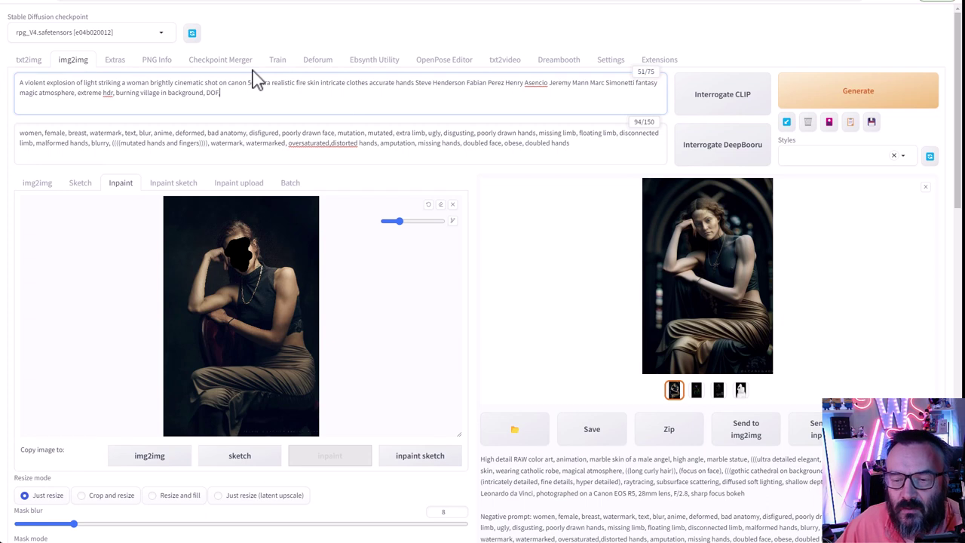
{"action": "left_click", "coordinate": [858, 97]}
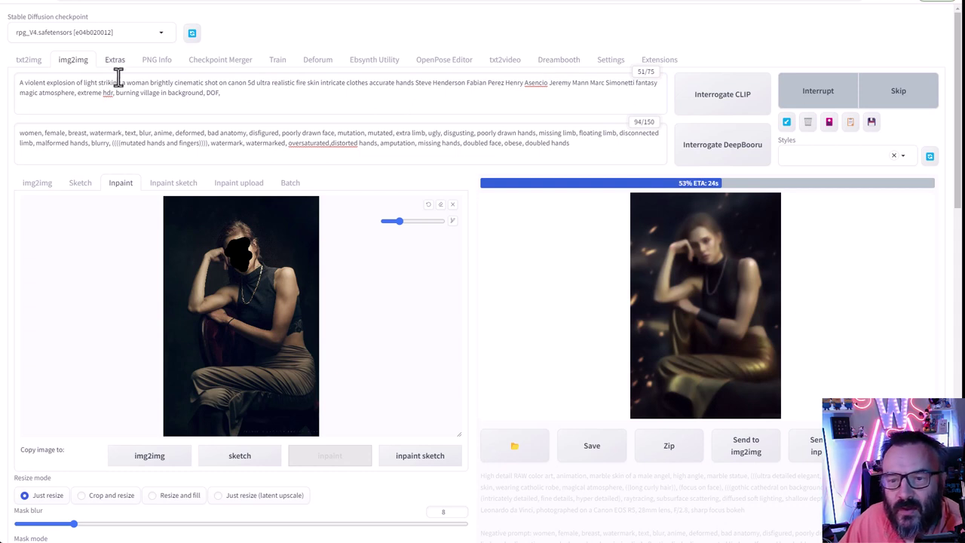
{"action": "left_click_drag", "start_coordinate": [19, 133], "coordinate": [192, 132]}
{"action": "left_click", "coordinate": [190, 135]}
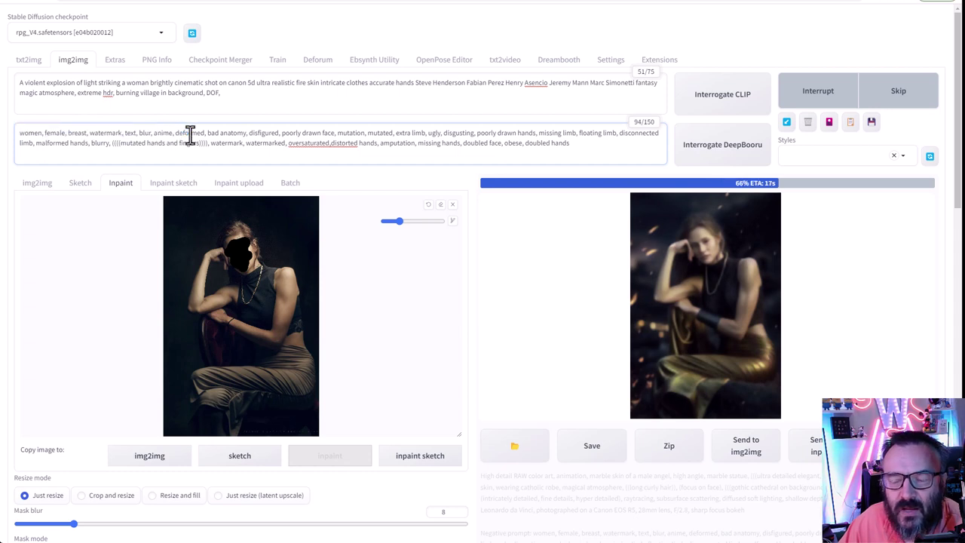
{"action": "key", "text": "shift+Left"}
{"action": "key", "text": "shift+Left"}
{"action": "key", "text": "shift+Left"}
{"action": "key", "text": "shift+Left"}
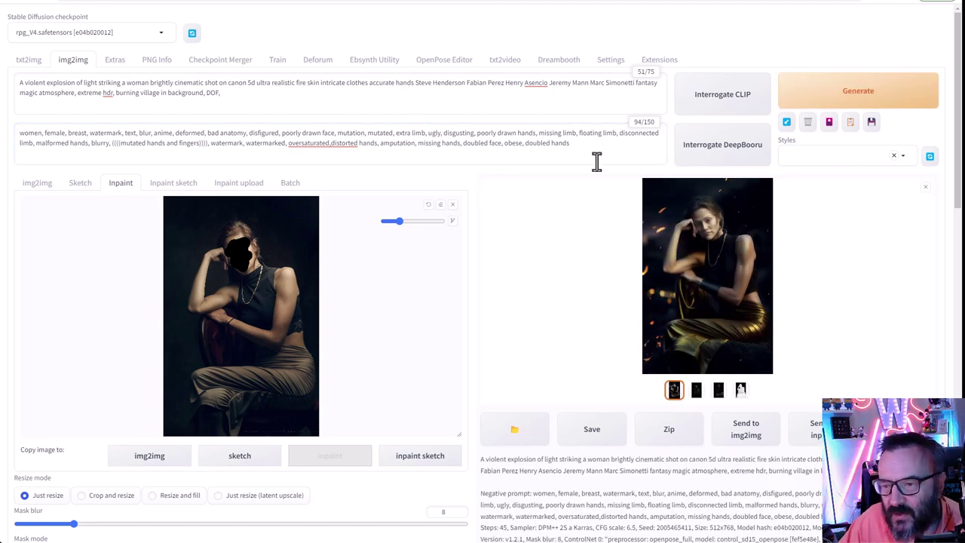
Replace the negative prompt with the list from "two face, two head, (symmetry:1.2)" to "deformed, hands" and generate a new image.
{"action": "left_click_drag", "start_coordinate": [601, 151], "coordinate": [27, 130]}
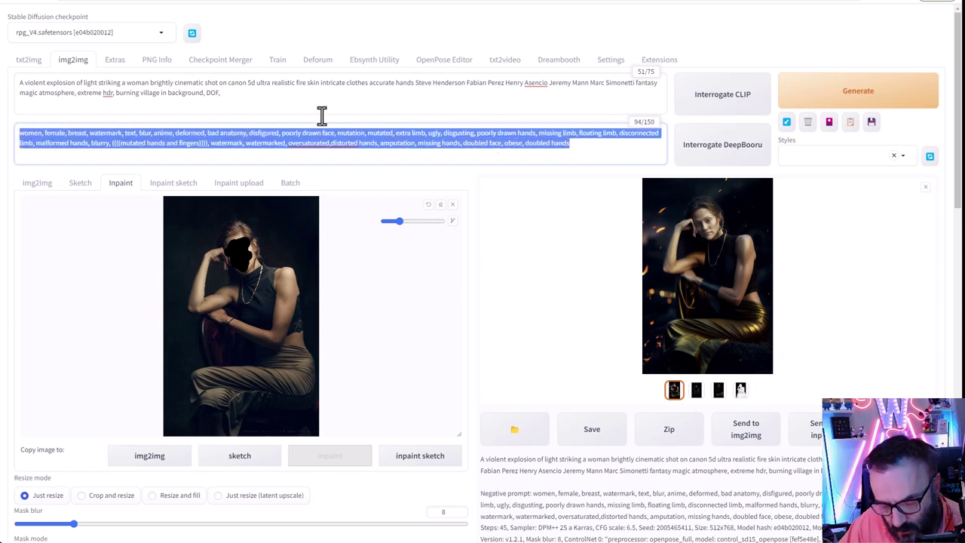
{"action": "type", "text": "two face, two head, (symmetry:1.2), facial marking, crown, horn, (helmet:1.3), (hoodie:1.1), clock, Female, visible hand, asian, big hair, open mouth, cartoon, high contrast, poorly drawn, Scribbles, Low quality, Low rated, Mediocre, Screenshot, Software, UI, watermark, text, overlay, getty images, cropped, low quality,Bad composition,Faded,(Photo:1.5),(Frame:1.3),watermark, signature ,naked, nipples, Extra limbs, extra fingers, long neck, deformed, hands"}
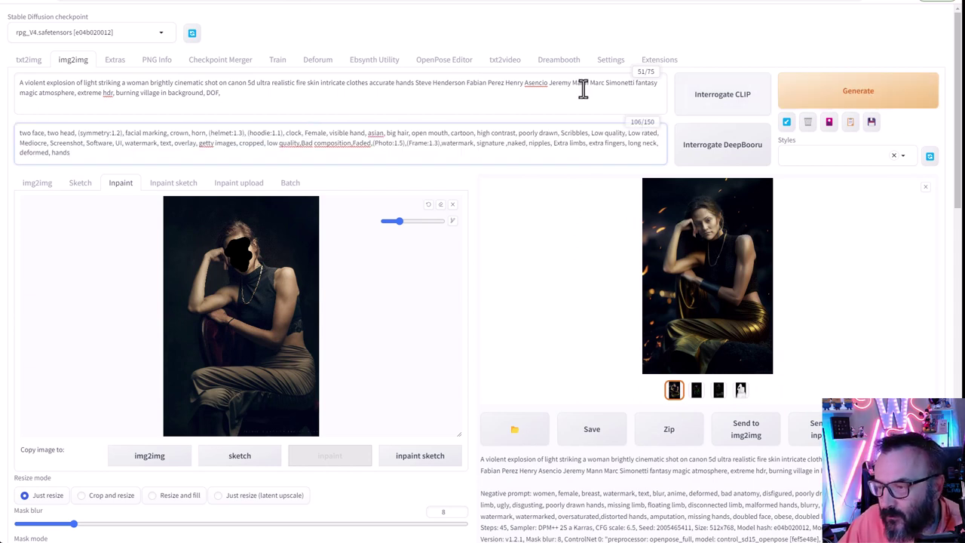
{"action": "left_click", "coordinate": [849, 94]}
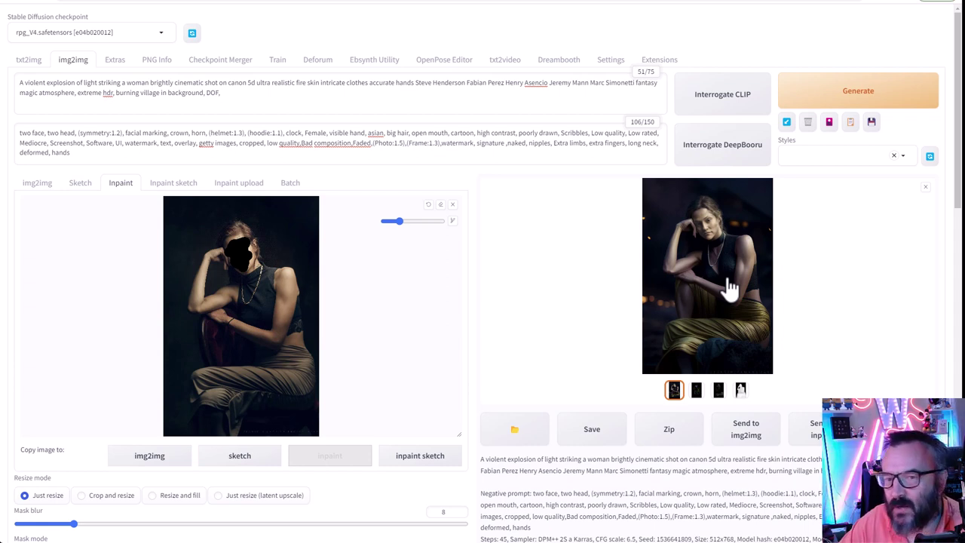
Generate a new image with the masked content set to fill.
{"action": "scroll", "coordinate": [347, 264], "scroll_direction": "down", "scroll_amount": 5}
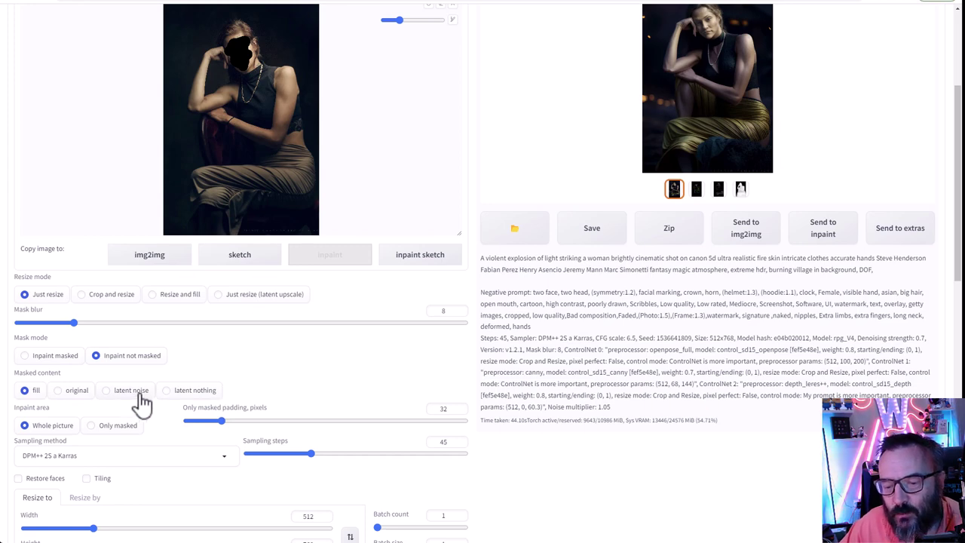
{"action": "scroll", "coordinate": [237, 388], "scroll_direction": "up", "scroll_amount": 2}
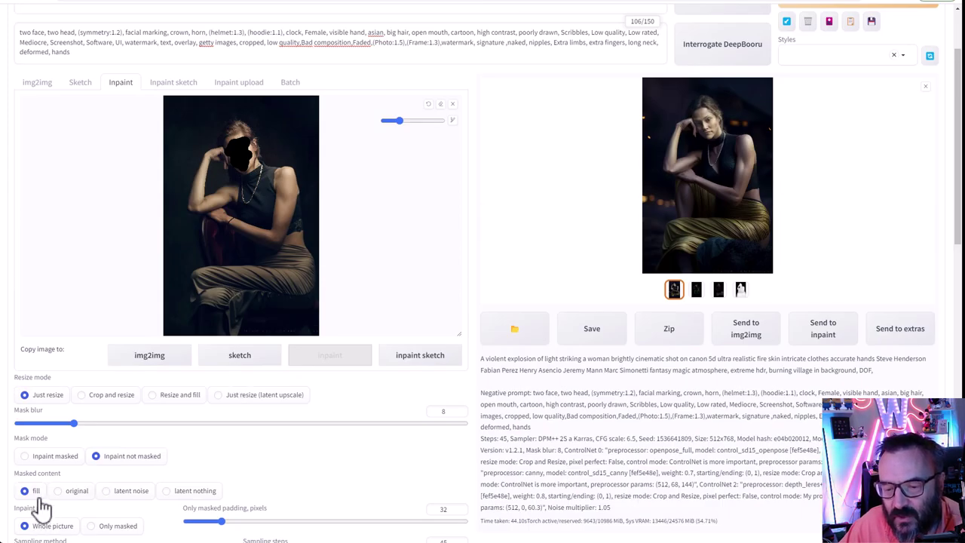
{"action": "scroll", "coordinate": [837, 128], "scroll_direction": "up", "scroll_amount": 2}
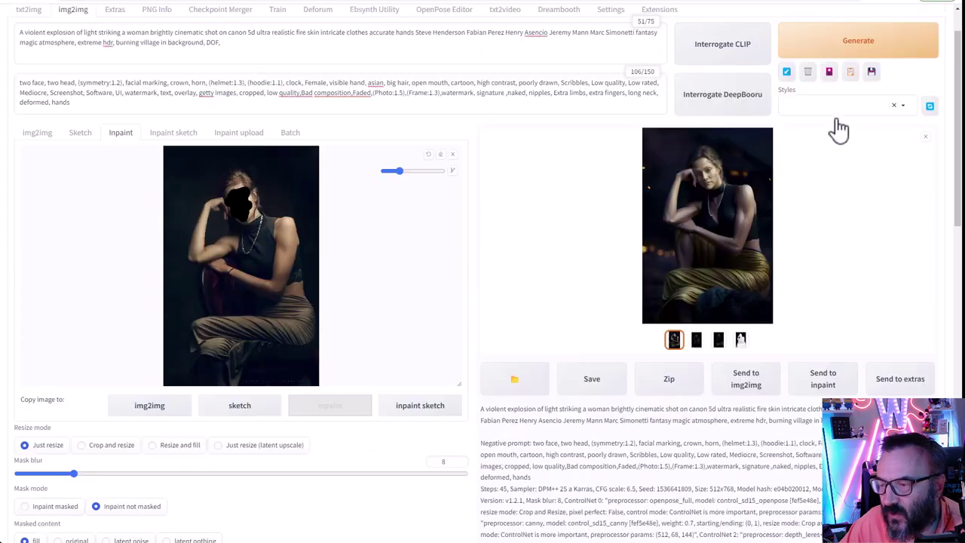
{"action": "left_click", "coordinate": [869, 96]}
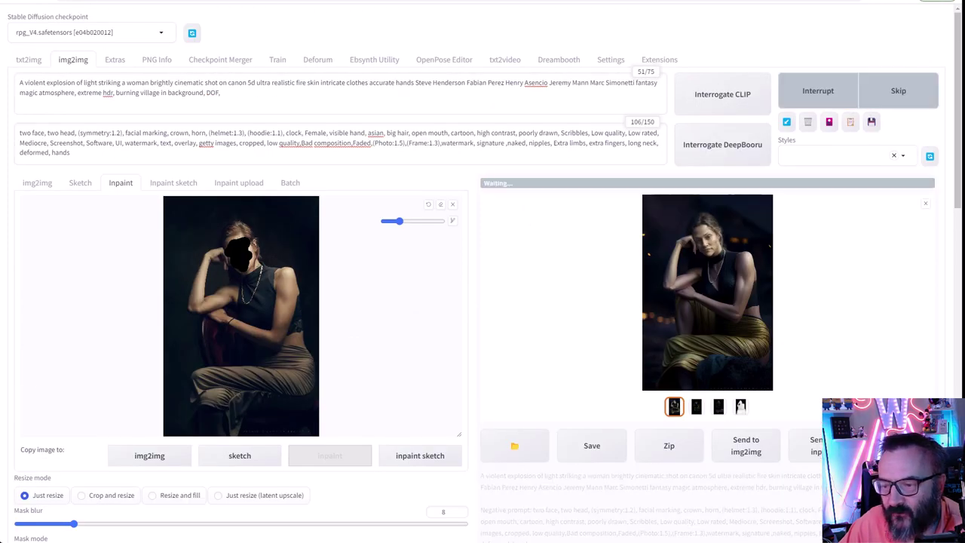
Generate a new image with the masked content set to latent noise and view the result enlarged.
{"action": "scroll", "coordinate": [157, 45], "scroll_direction": "down", "scroll_amount": 2}
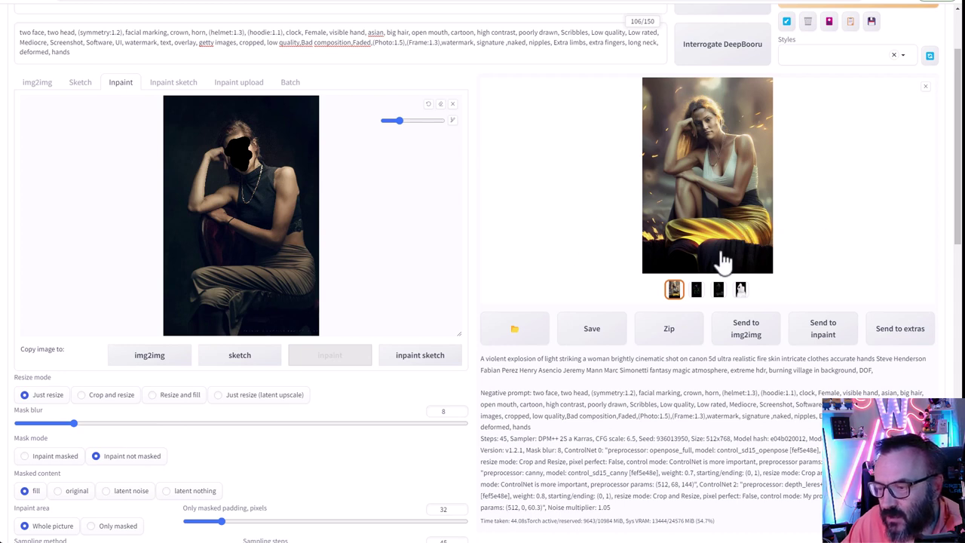
{"action": "left_click", "coordinate": [112, 492]}
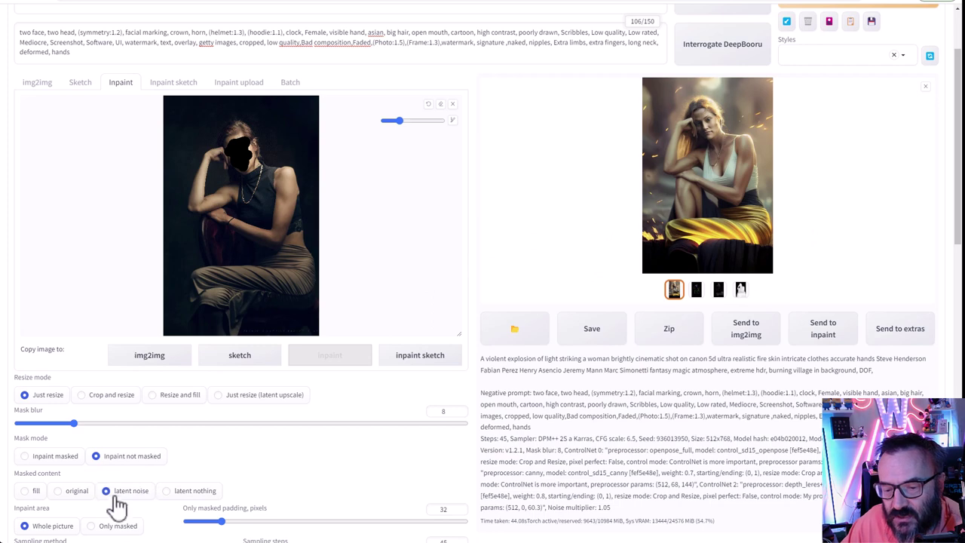
{"action": "scroll", "coordinate": [825, 118], "scroll_direction": "up", "scroll_amount": 2}
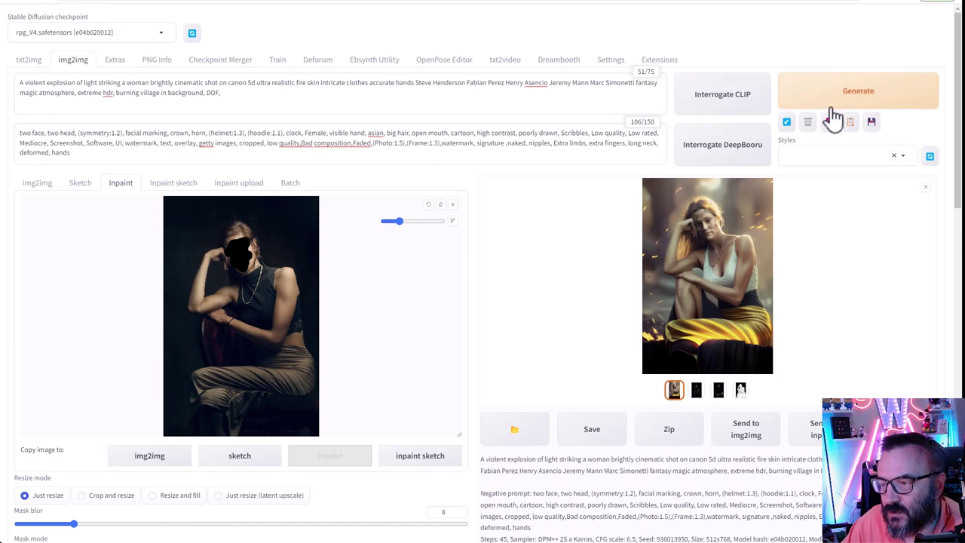
{"action": "left_click", "coordinate": [836, 99]}
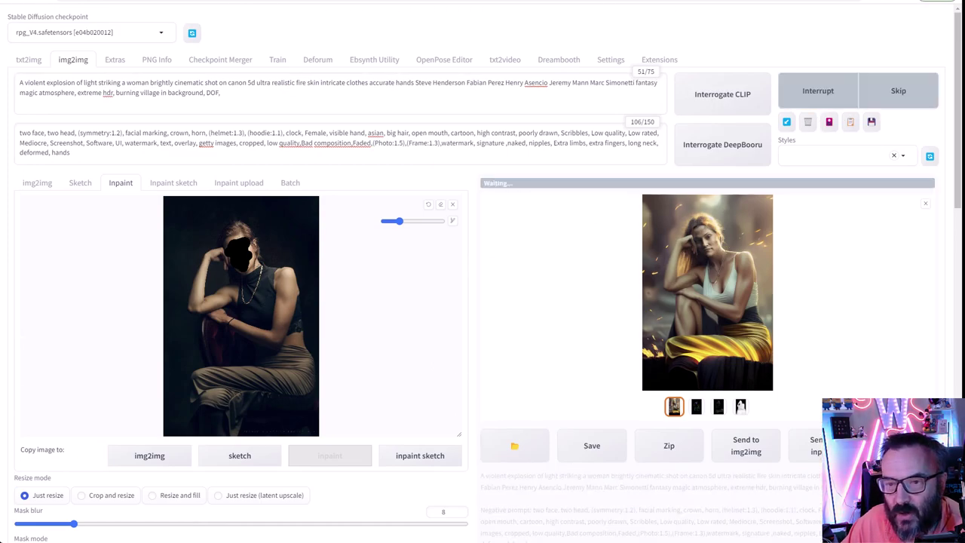
{"action": "left_click", "coordinate": [730, 350]}
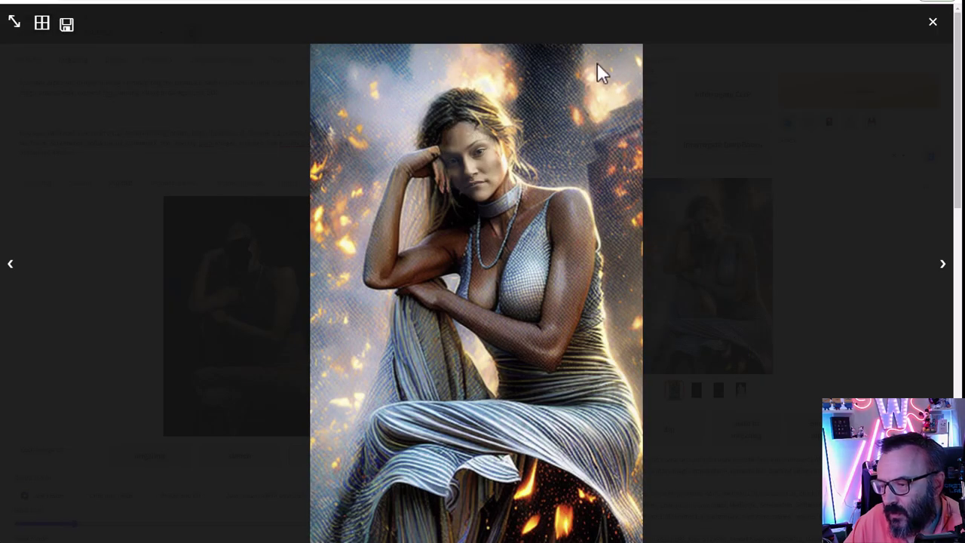
{"action": "left_click", "coordinate": [933, 24]}
Generate a new image with the masked content set to latent nothing and view the result enlarged.
{"action": "scroll", "coordinate": [287, 369], "scroll_direction": "down", "scroll_amount": 2}
{"action": "left_click", "coordinate": [193, 441]}
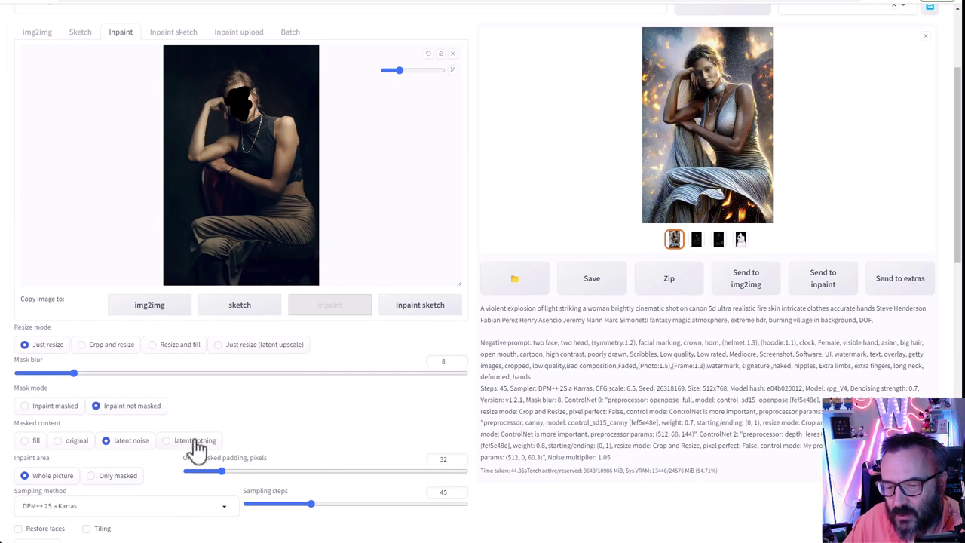
{"action": "scroll", "coordinate": [226, 454], "scroll_direction": "up", "scroll_amount": 2}
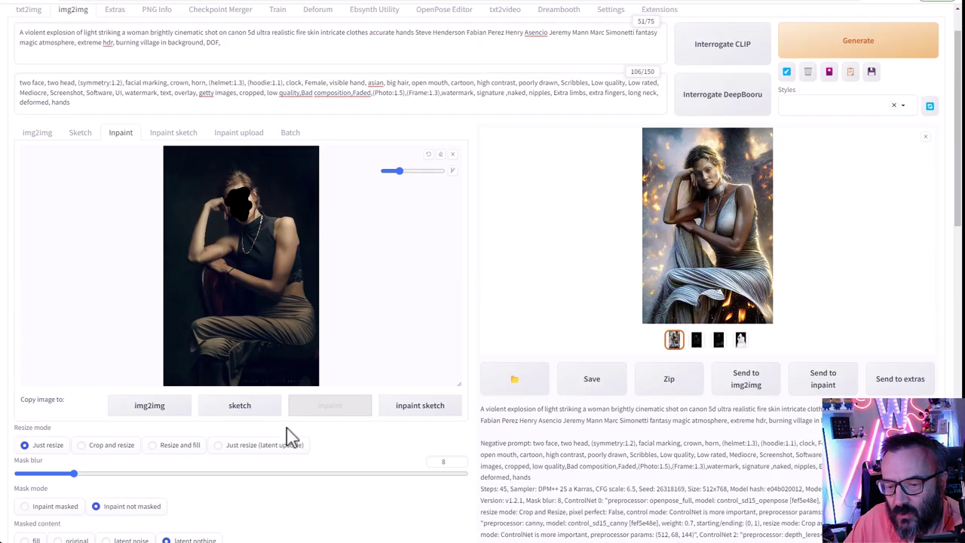
{"action": "left_click", "coordinate": [917, 99]}
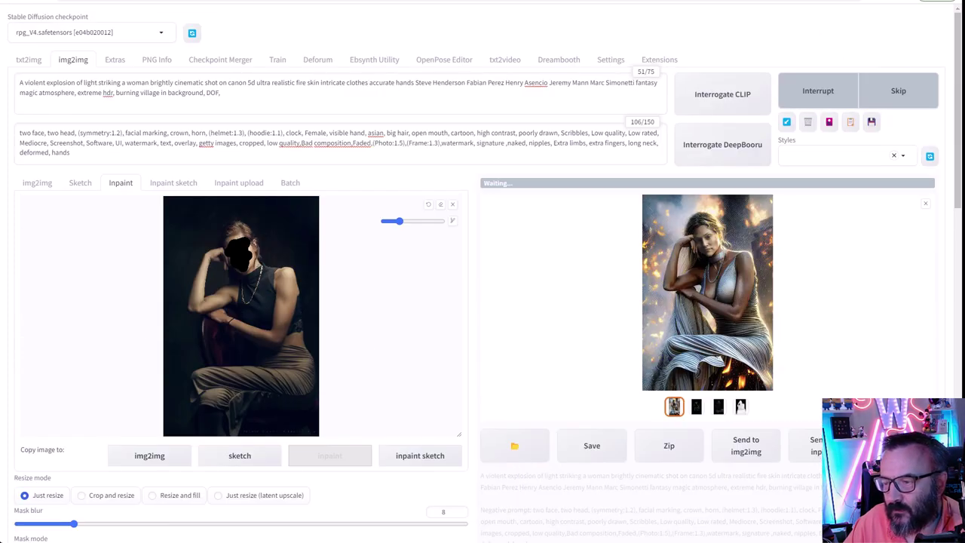
{"action": "left_click", "coordinate": [732, 259]}
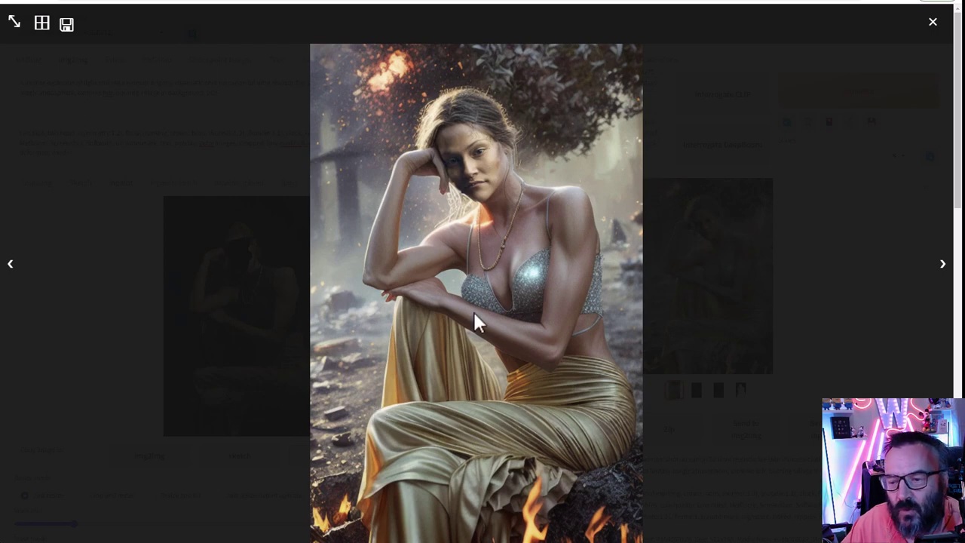
{"action": "left_click", "coordinate": [933, 23]}
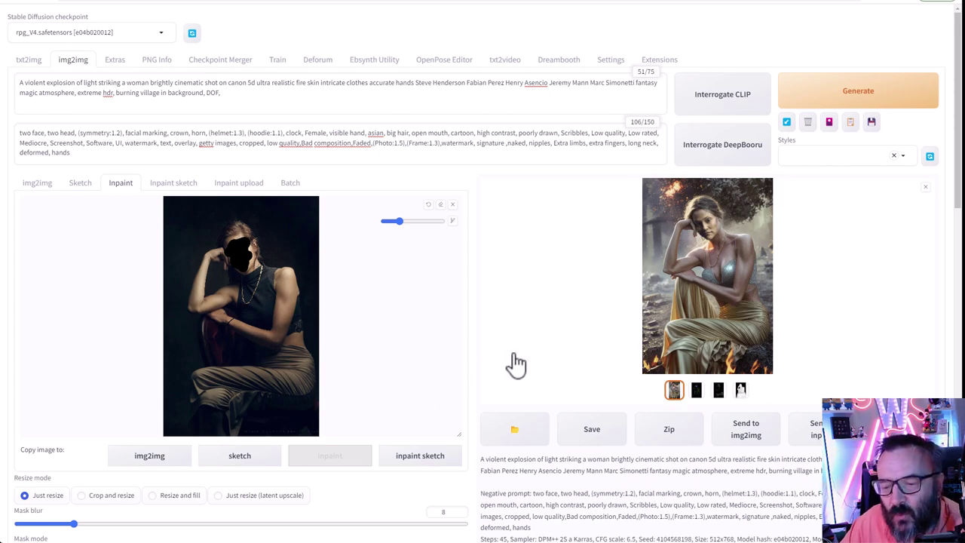
Set the CFG scale to 6 and the denoising strength to 0.6, and generate a new image.
{"action": "scroll", "coordinate": [479, 380], "scroll_direction": "down", "scroll_amount": 4}
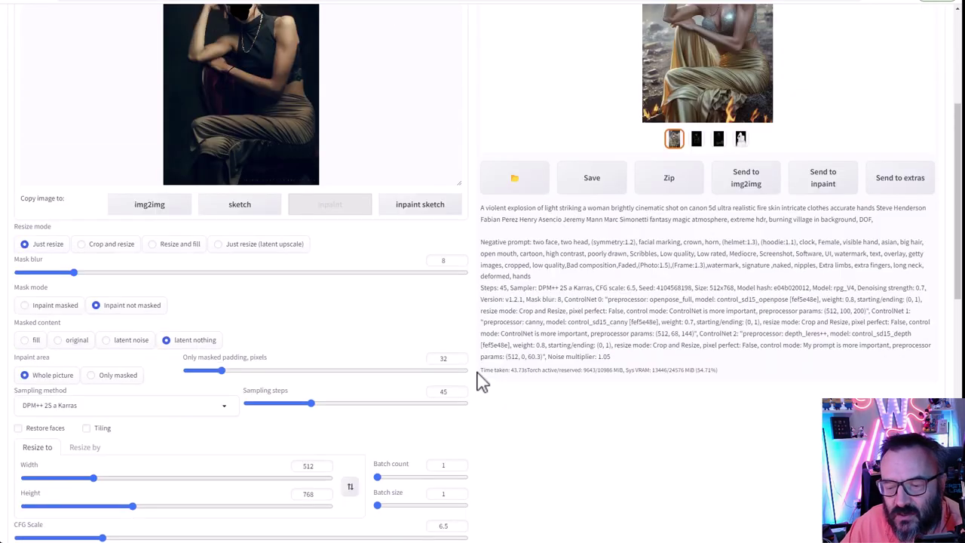
{"action": "scroll", "coordinate": [485, 371], "scroll_direction": "down", "scroll_amount": 2}
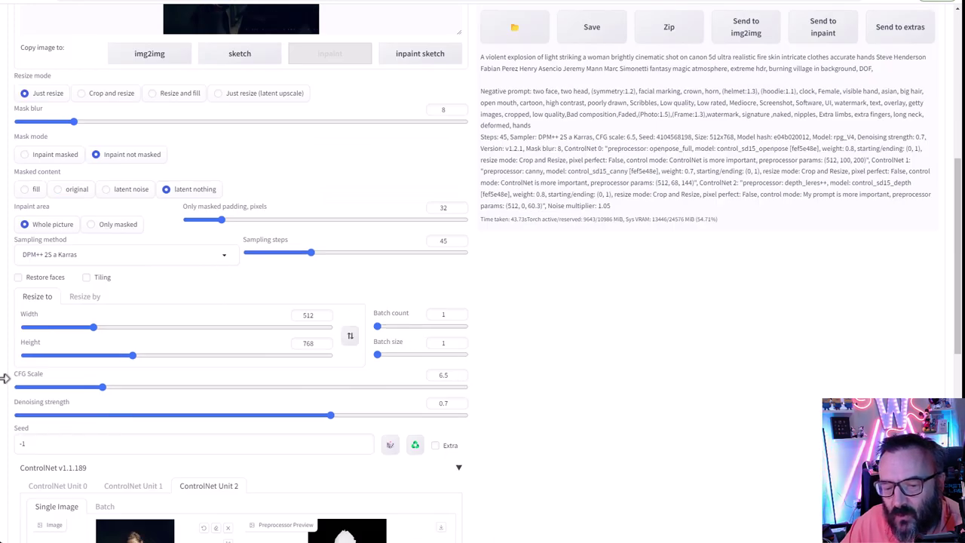
{"action": "left_click_drag", "start_coordinate": [451, 379], "coordinate": [363, 383]}
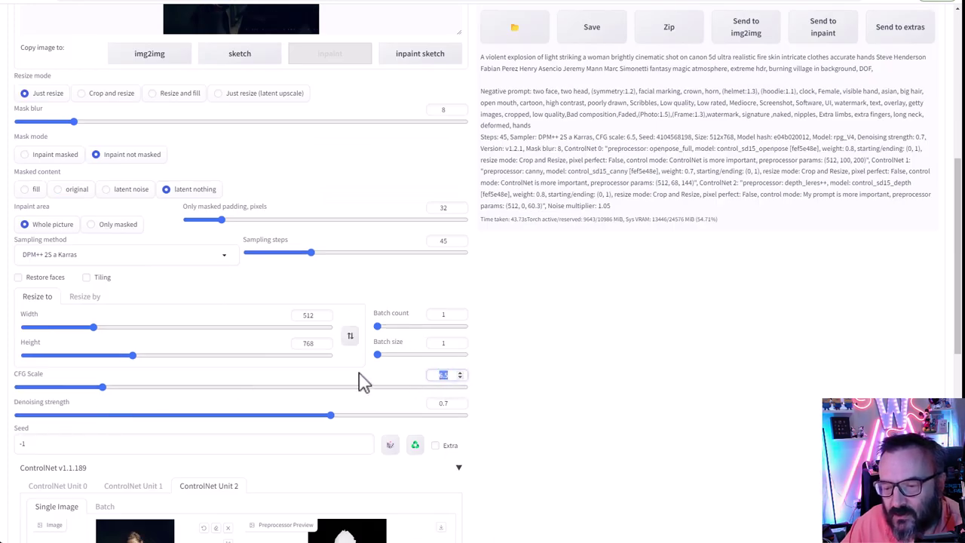
{"action": "type", "text": "6"}
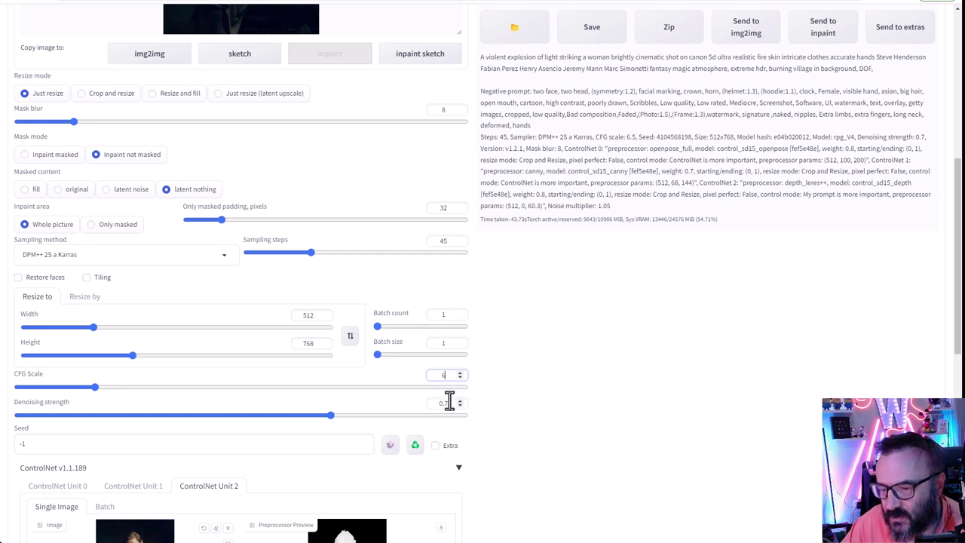
{"action": "left_click_drag", "start_coordinate": [449, 402], "coordinate": [371, 399]}
{"action": "type", "text": "0.6"}
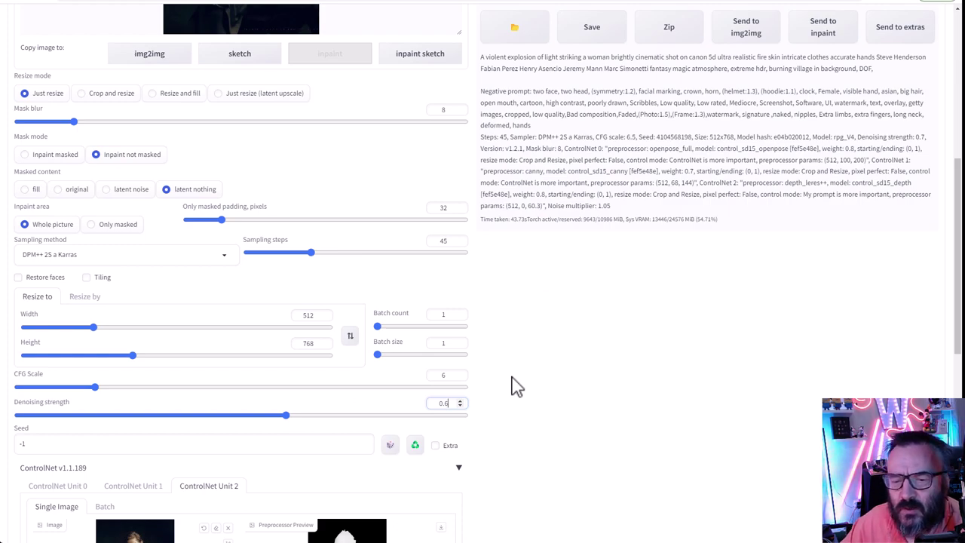
{"action": "scroll", "coordinate": [512, 387], "scroll_direction": "up", "scroll_amount": 5}
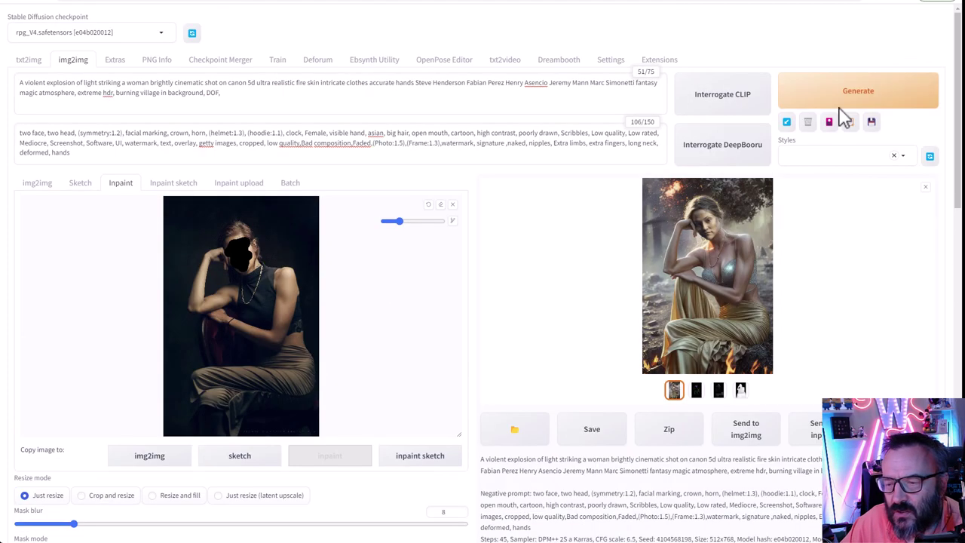
{"action": "left_click", "coordinate": [880, 90]}
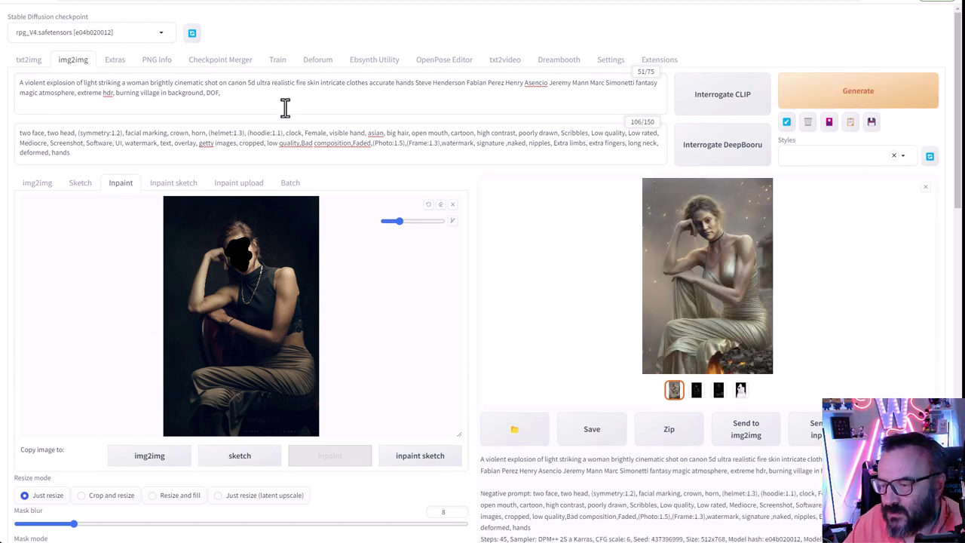
Replace the prompt with a realistic digital painting portrait of a gothic female blood elf with (purple hair:1.3), generate the image and view it enlarged.
{"action": "left_click_drag", "start_coordinate": [283, 107], "coordinate": [19, 87]}
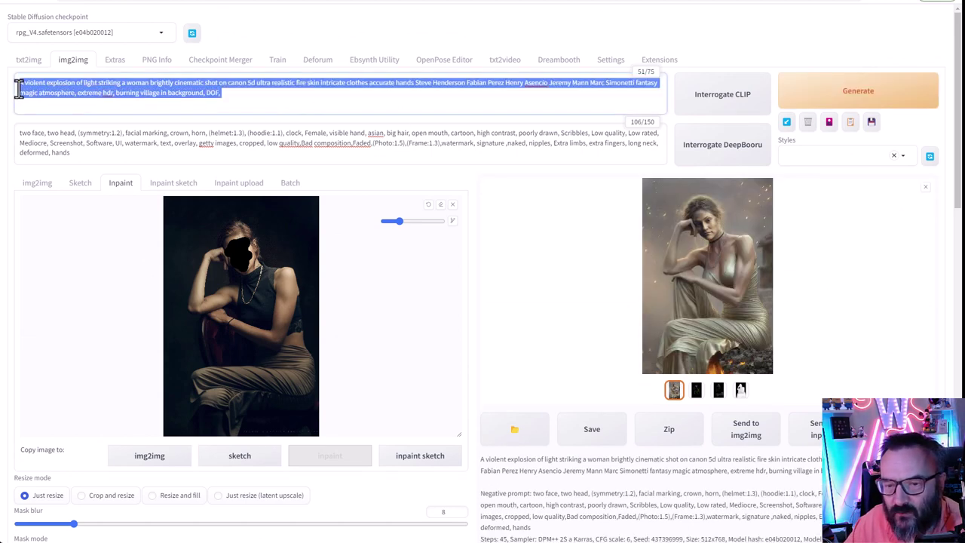
{"action": "type", "text": "realistic digital painting portrait of a gothic female blood elf, (curly hair:1.1), (purple hair:1.3), magical dark and red universe, magic cloth armor with red and yellow engrave in intricate details, (abstract background:1.2), (light particle:1.1), (very detailed skin:1.2), (game concept:1.3), (elden ring style:1.3), (arcane style:0.8), (depth of field:1.3), global illumination, art by hoang lap and fuji hoko and artgerm and greg rutkowski and viktoria gavrilenko"}
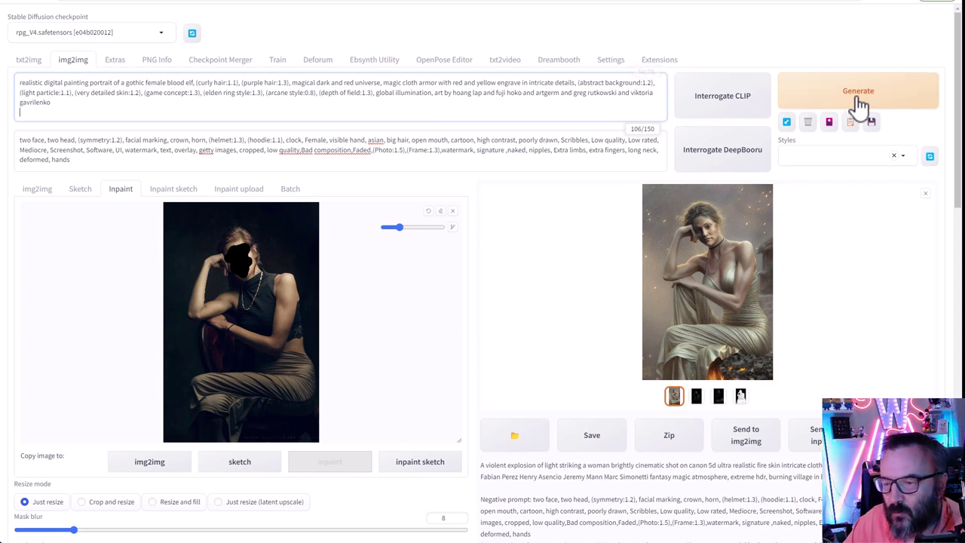
{"action": "left_click", "coordinate": [866, 101]}
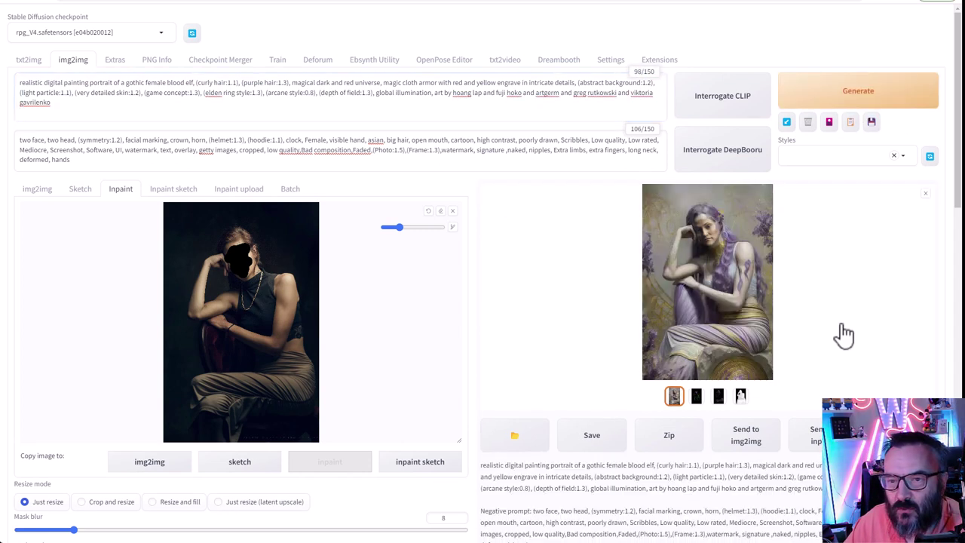
{"action": "left_click", "coordinate": [700, 302]}
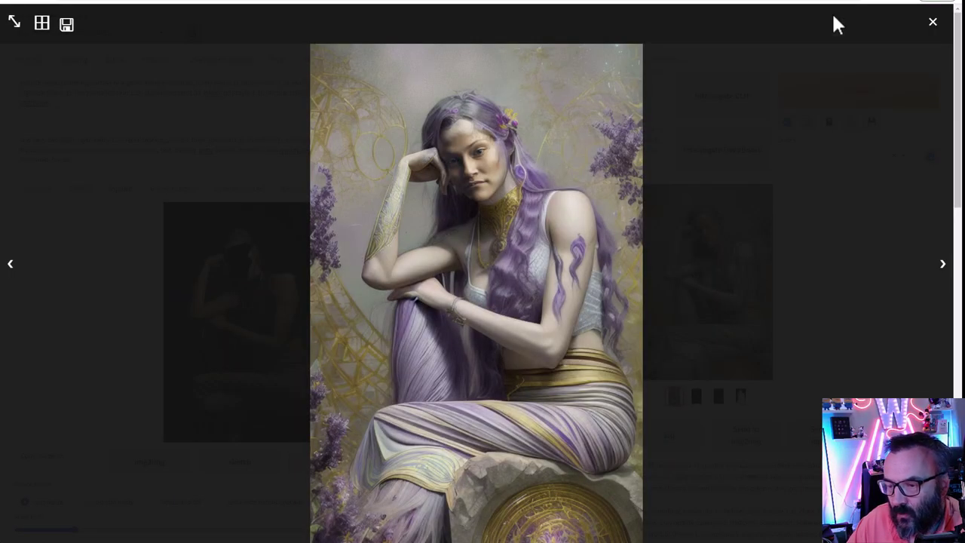
{"action": "left_click", "coordinate": [932, 24]}
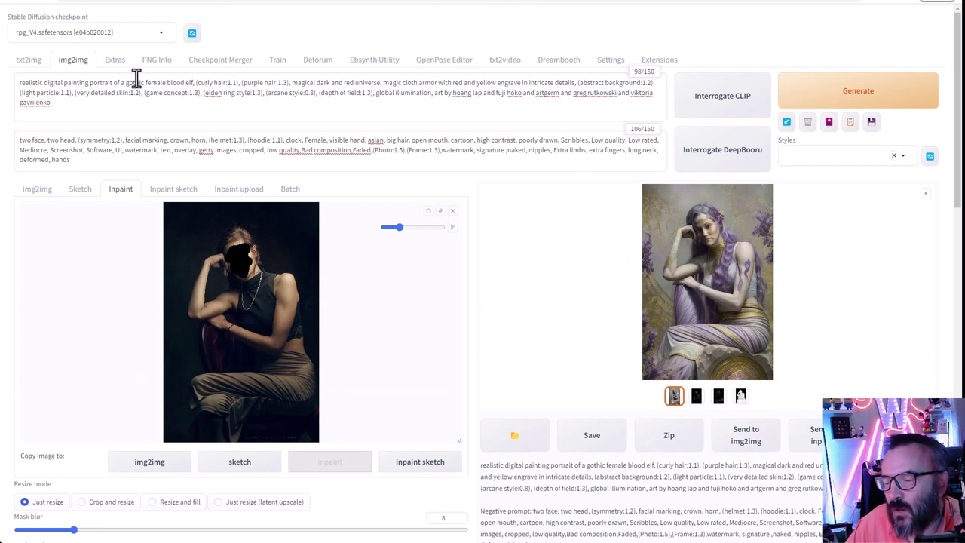
Generate the blood elf image again with the masked content set to original and view the result enlarged.
{"action": "left_click", "coordinate": [105, 106]}
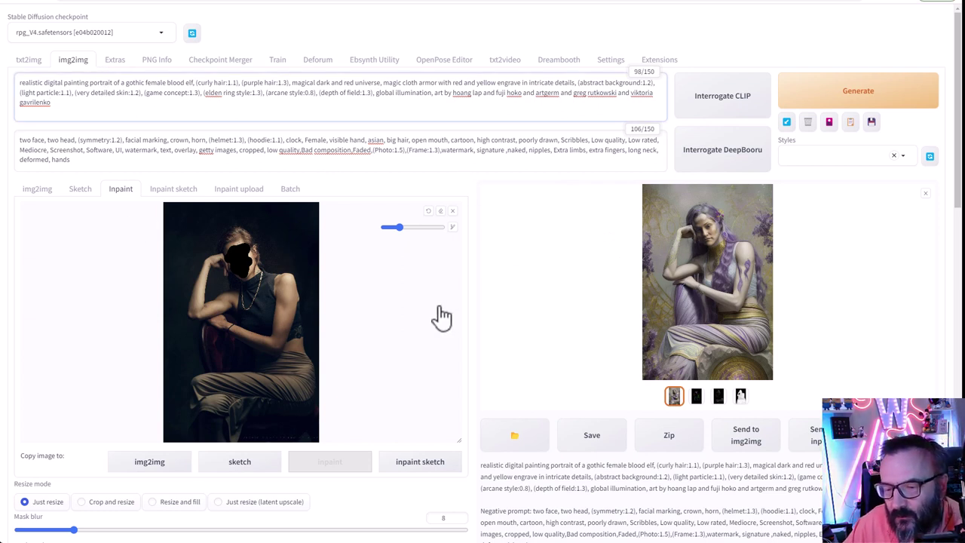
{"action": "scroll", "coordinate": [409, 343], "scroll_direction": "down", "scroll_amount": 1}
{"action": "scroll", "coordinate": [410, 344], "scroll_direction": "up", "scroll_amount": 1}
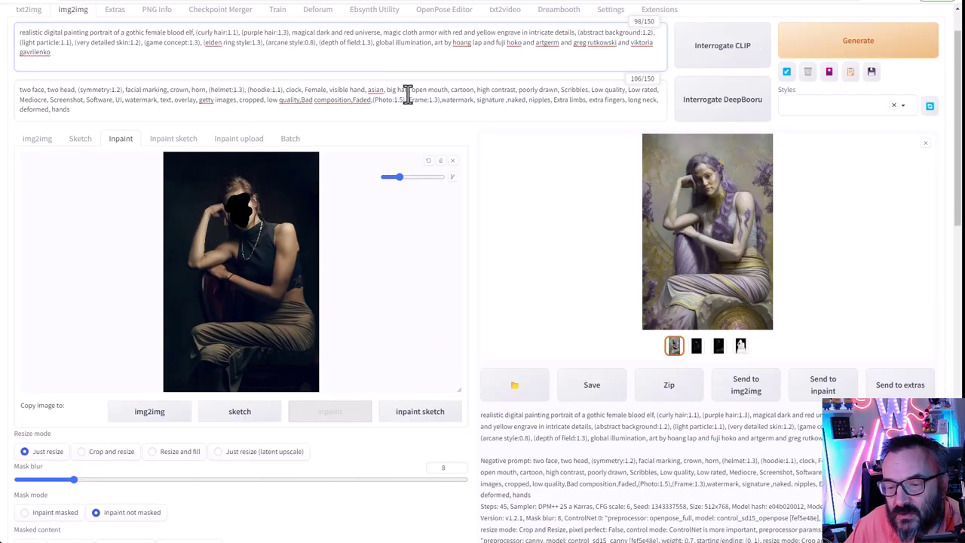
{"action": "scroll", "coordinate": [452, 305], "scroll_direction": "down", "scroll_amount": 2}
{"action": "scroll", "coordinate": [453, 306], "scroll_direction": "down", "scroll_amount": 2}
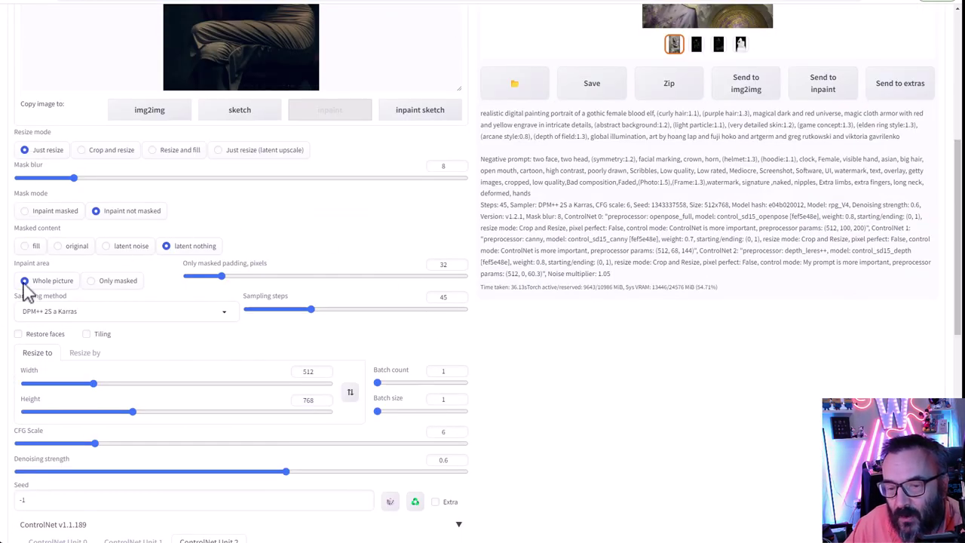
{"action": "scroll", "coordinate": [264, 381], "scroll_direction": "up", "scroll_amount": 3}
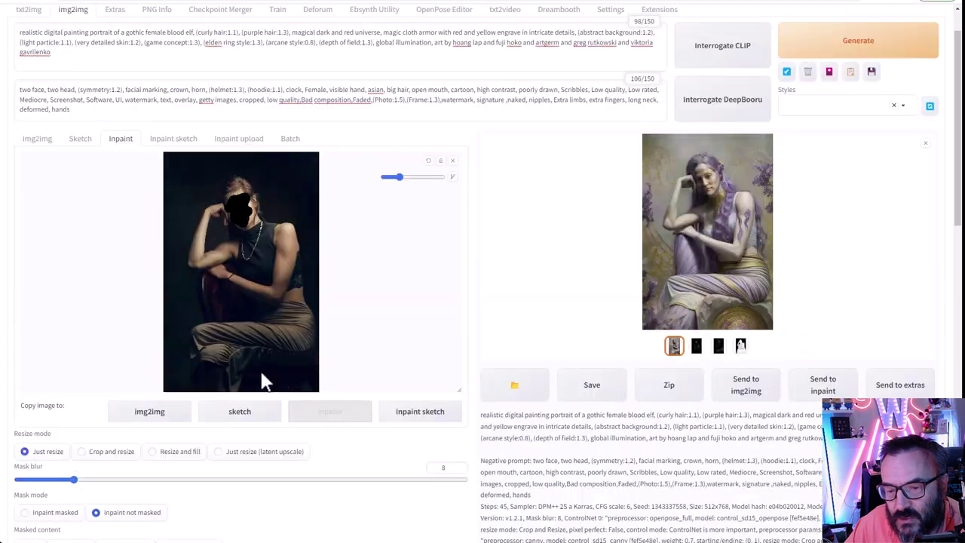
{"action": "scroll", "coordinate": [264, 381], "scroll_direction": "up", "scroll_amount": 1}
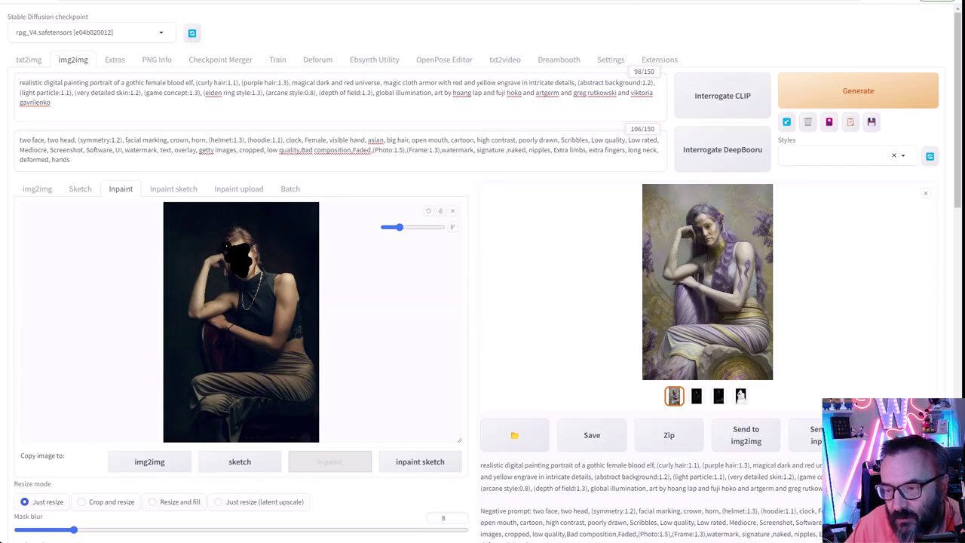
{"action": "left_click", "coordinate": [859, 90]}
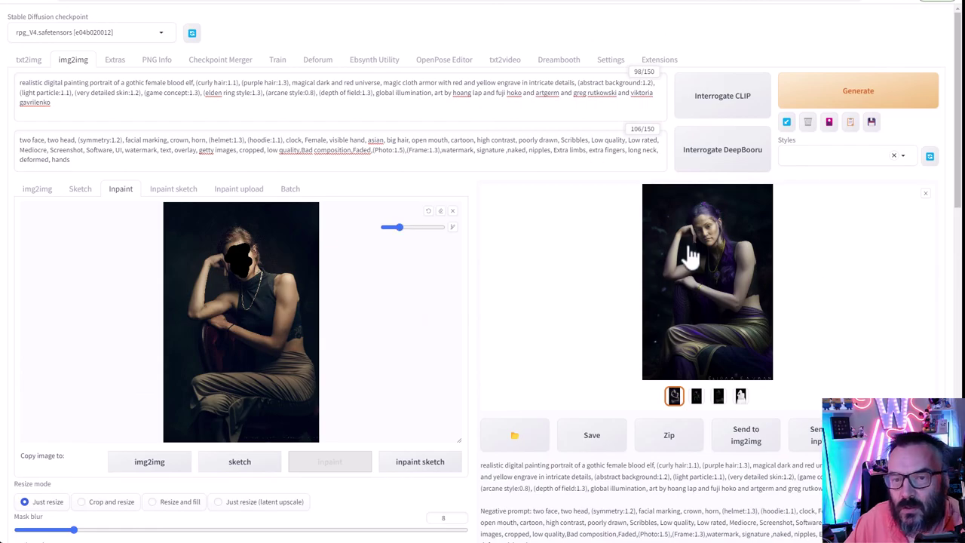
{"action": "left_click", "coordinate": [689, 255]}
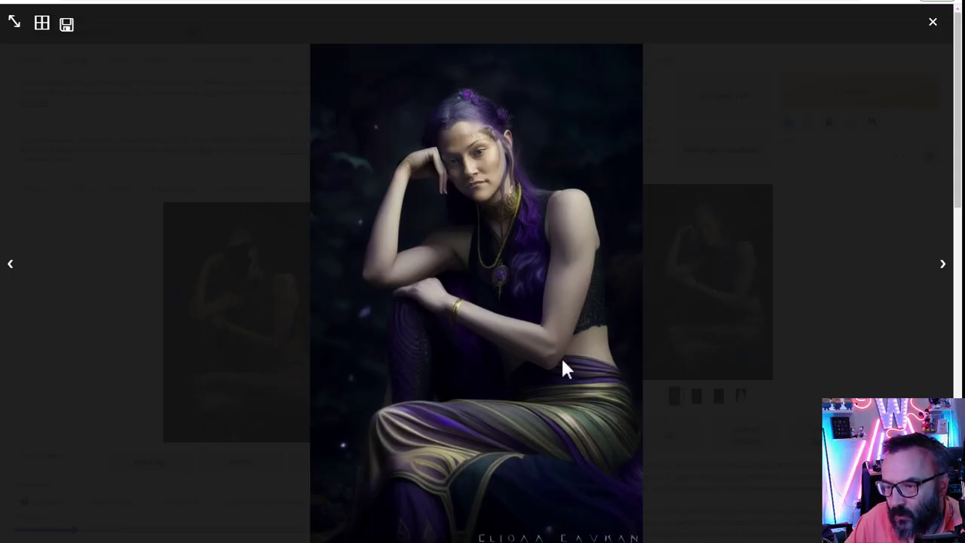
{"action": "left_click", "coordinate": [864, 209]}
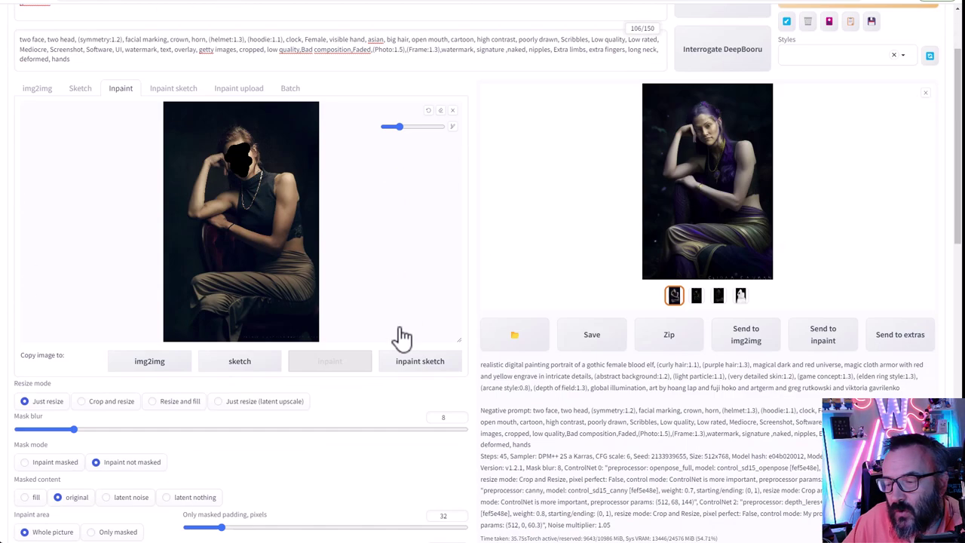
{"action": "scroll", "coordinate": [400, 336], "scroll_direction": "down", "scroll_amount": 2}
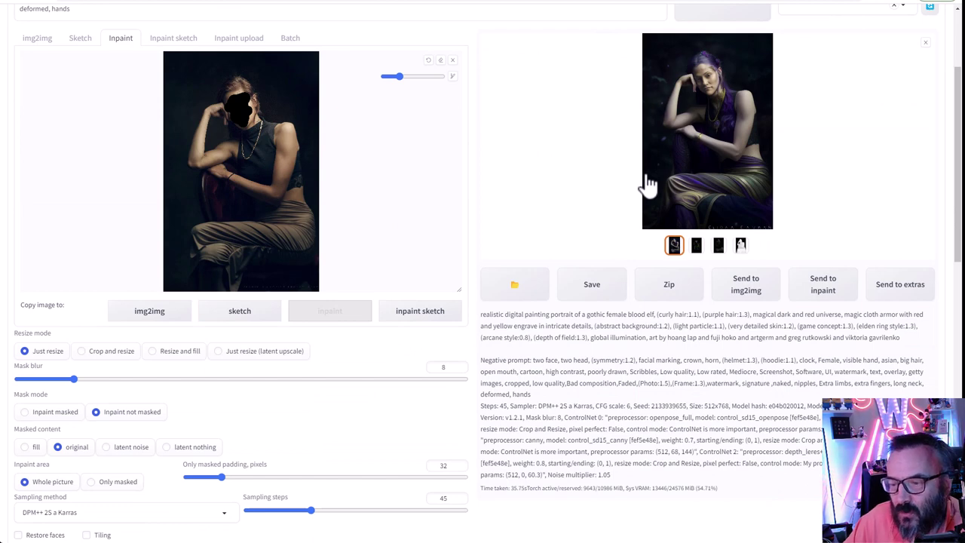
Check the result's pose, edge and depth maps, and set the control weight of the depth ControlNet unit to 0.9.
{"action": "left_click", "coordinate": [698, 248]}
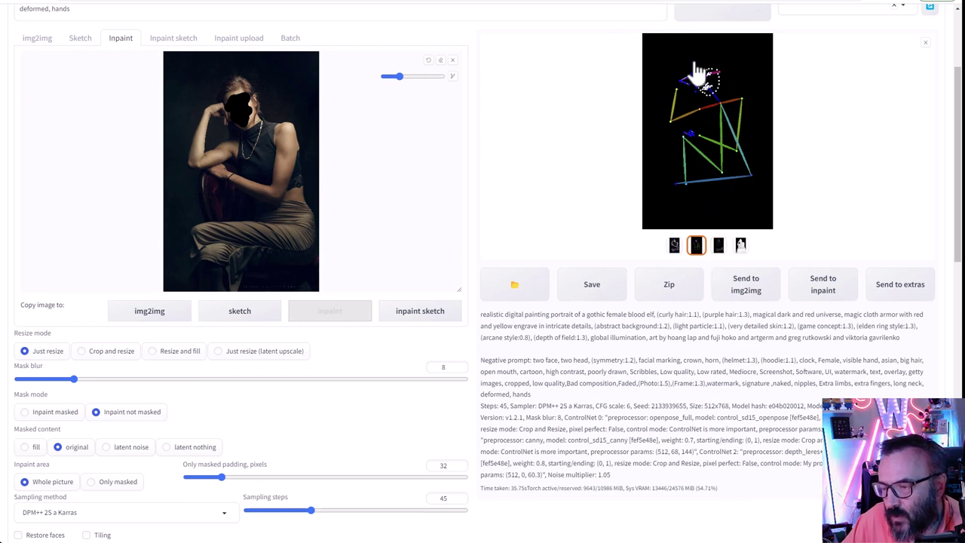
{"action": "left_click", "coordinate": [720, 247]}
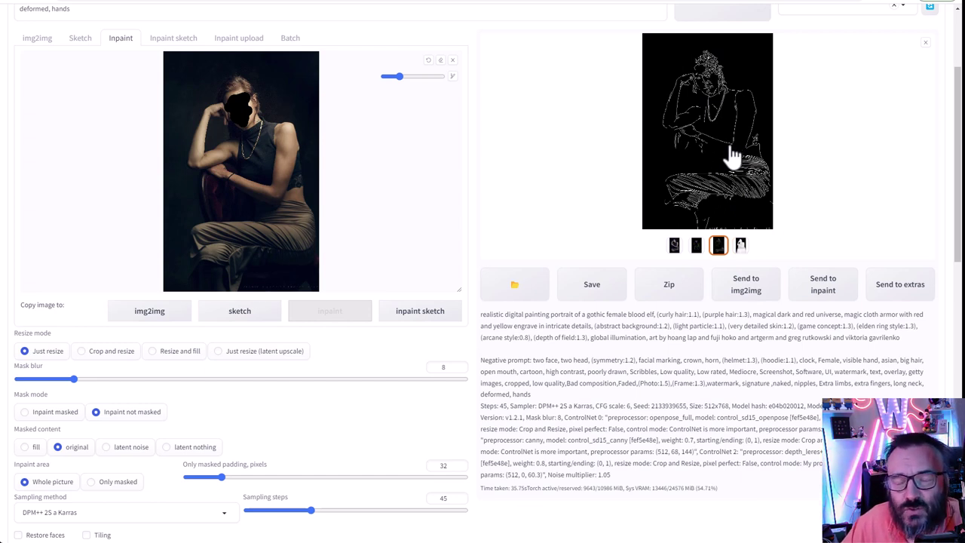
{"action": "left_click", "coordinate": [741, 245]}
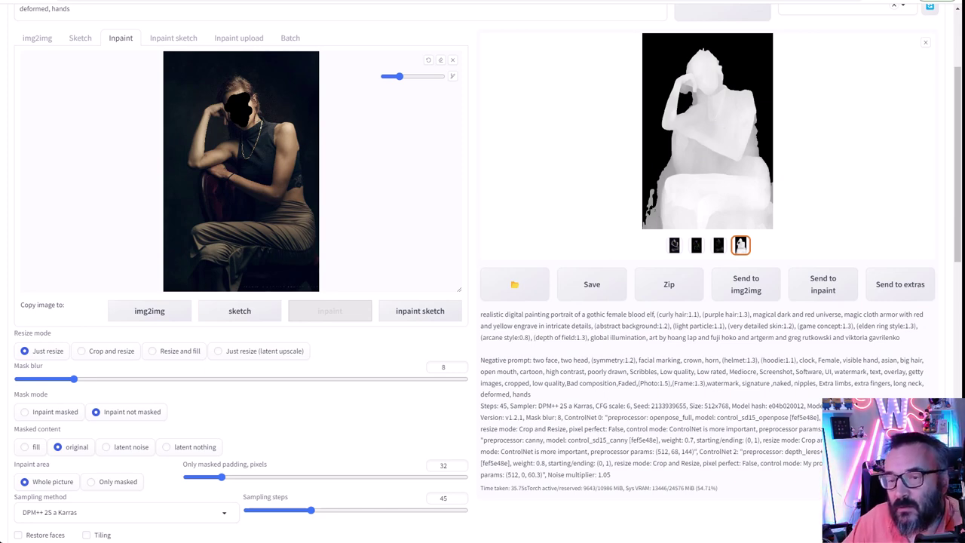
{"action": "scroll", "coordinate": [524, 464], "scroll_direction": "down", "scroll_amount": 4}
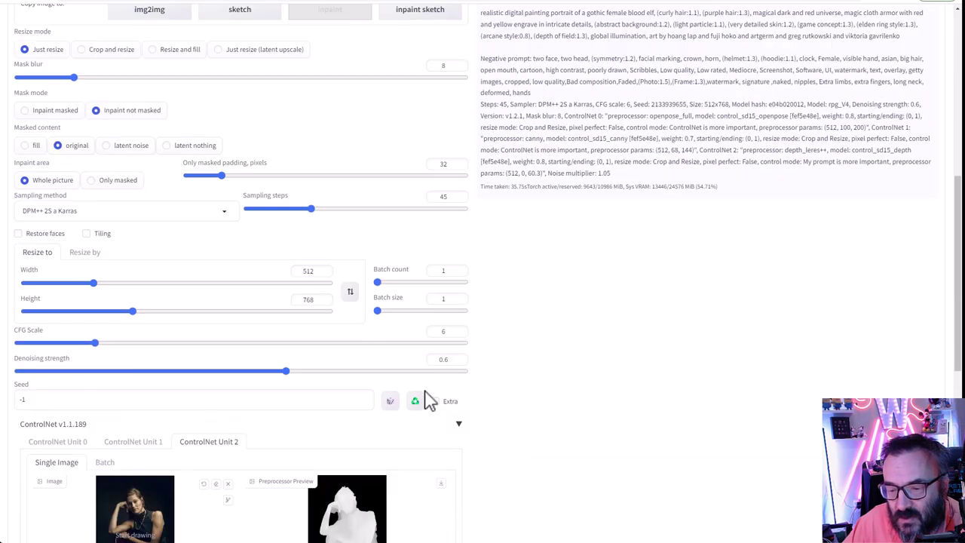
{"action": "scroll", "coordinate": [249, 281], "scroll_direction": "down", "scroll_amount": 3}
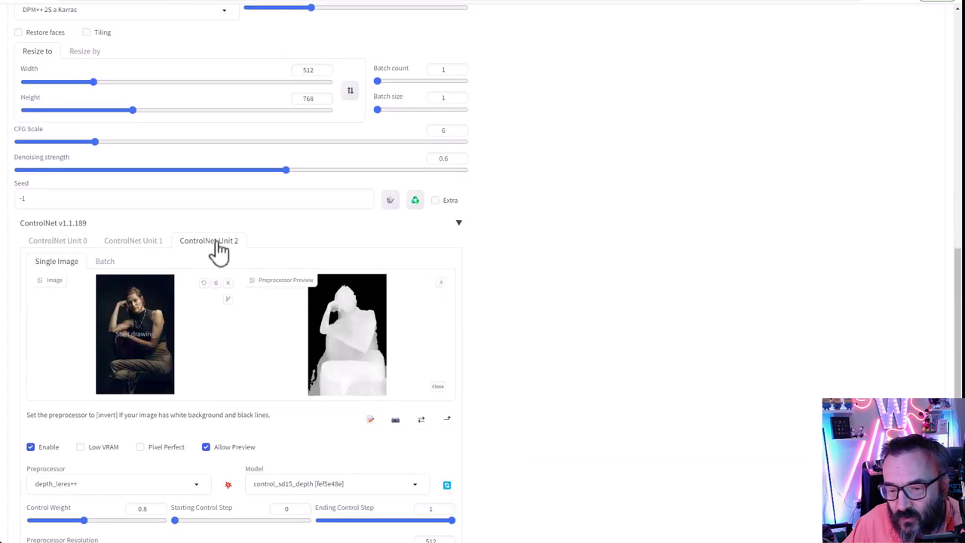
{"action": "scroll", "coordinate": [186, 292], "scroll_direction": "down", "scroll_amount": 2}
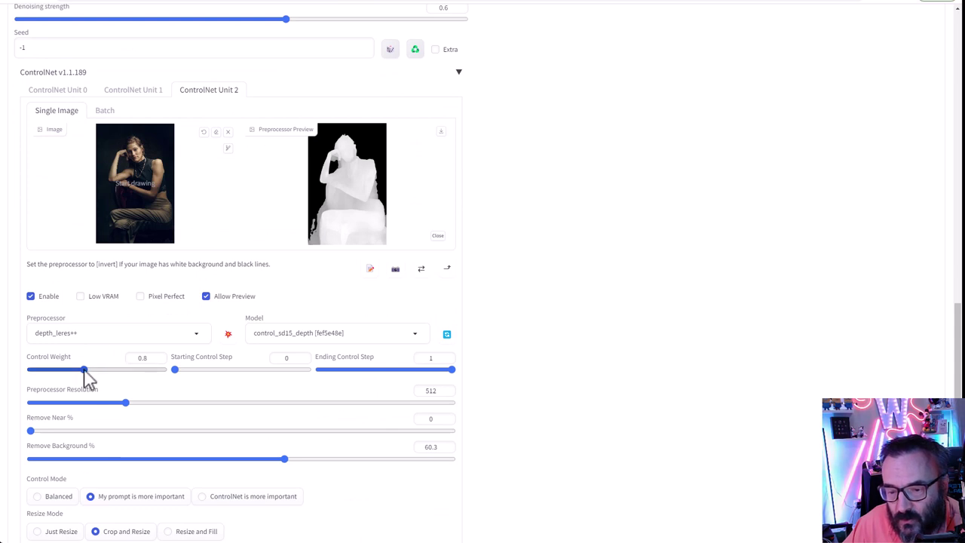
{"action": "left_click_drag", "start_coordinate": [85, 369], "coordinate": [93, 370]}
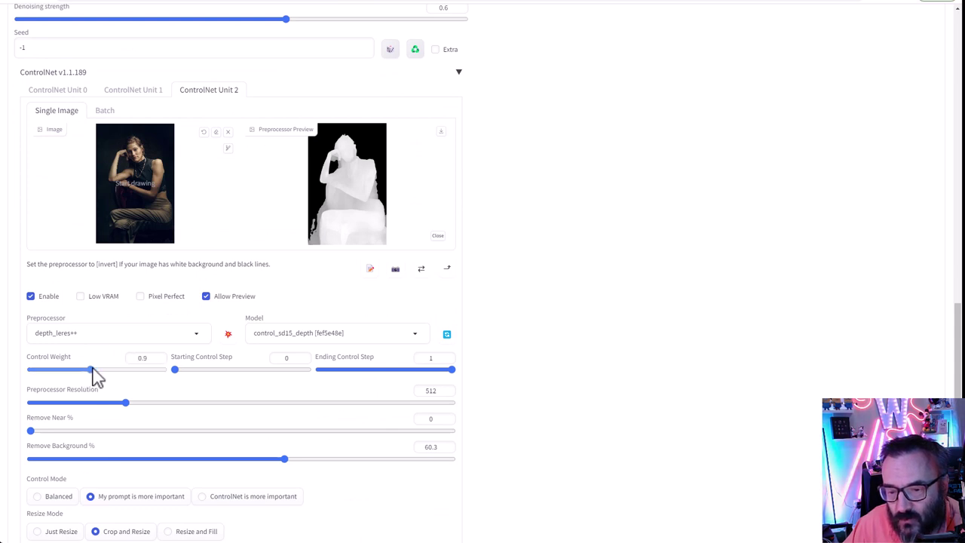
Set the Canny ControlNet unit's control weight to 0.9 and its high threshold to 100, and run the preprocessor preview.
{"action": "left_click", "coordinate": [117, 93]}
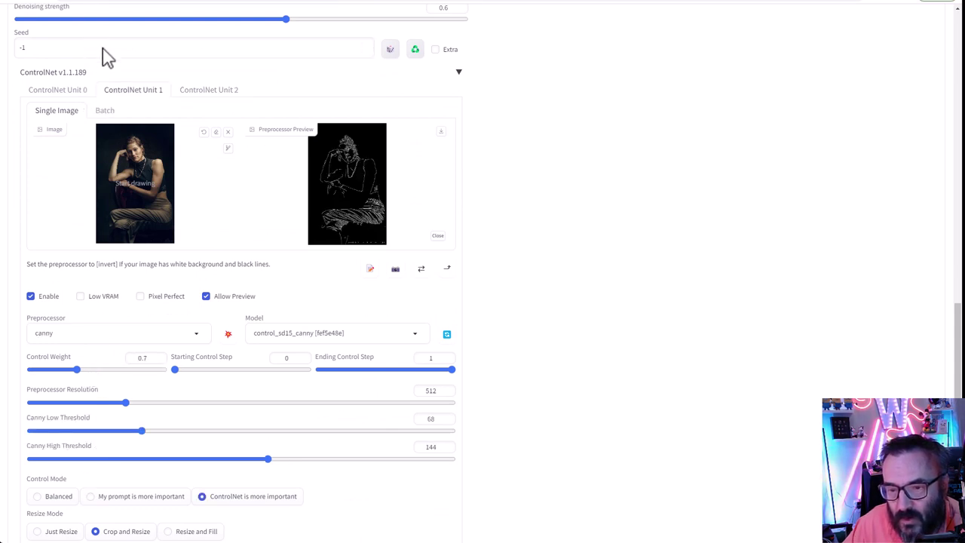
{"action": "left_click_drag", "start_coordinate": [77, 369], "coordinate": [91, 371]}
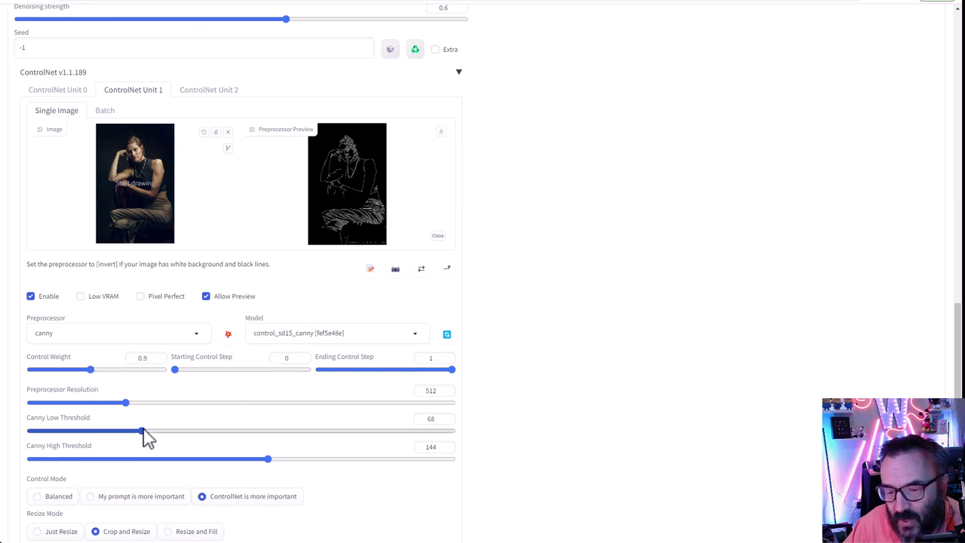
{"action": "left_click_drag", "start_coordinate": [275, 465], "coordinate": [194, 461]}
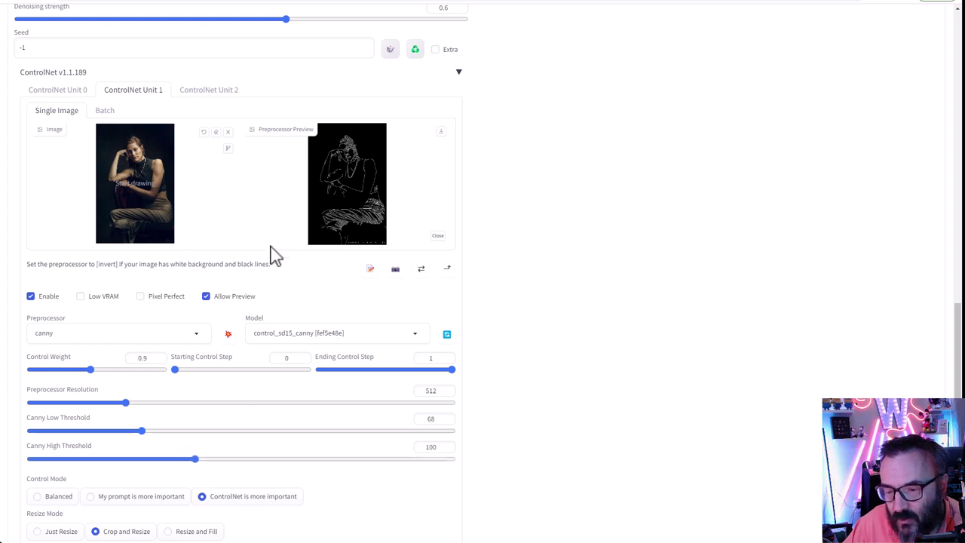
{"action": "left_click", "coordinate": [229, 334]}
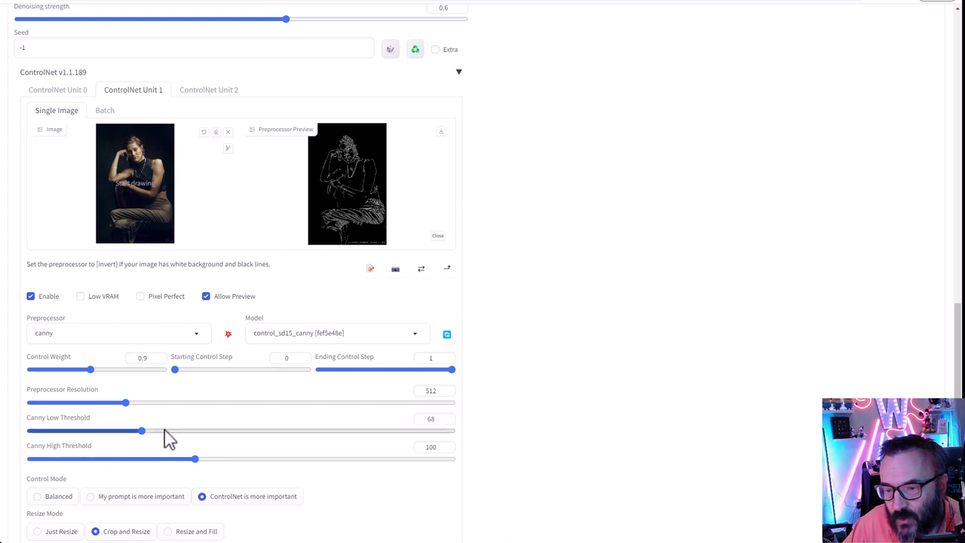
Try a Canny low threshold of 130 and settle on 32, running the preprocessor preview for each value.
{"action": "left_click_drag", "start_coordinate": [142, 431], "coordinate": [245, 433]}
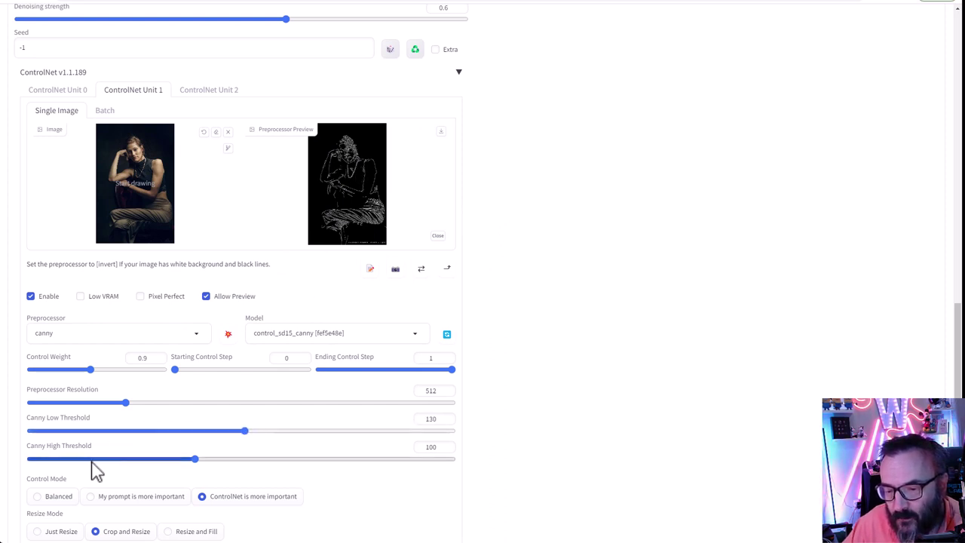
{"action": "left_click", "coordinate": [234, 337]}
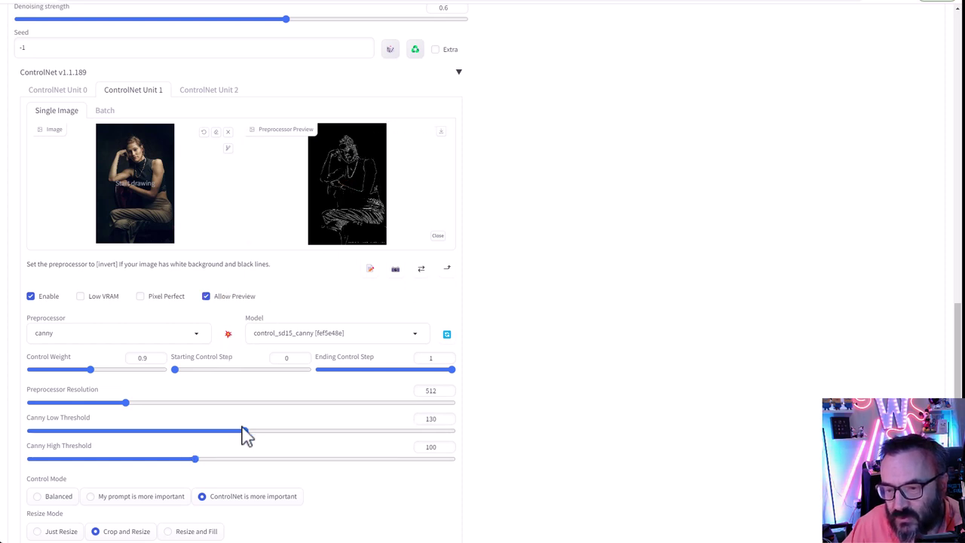
{"action": "left_click_drag", "start_coordinate": [243, 432], "coordinate": [84, 446]}
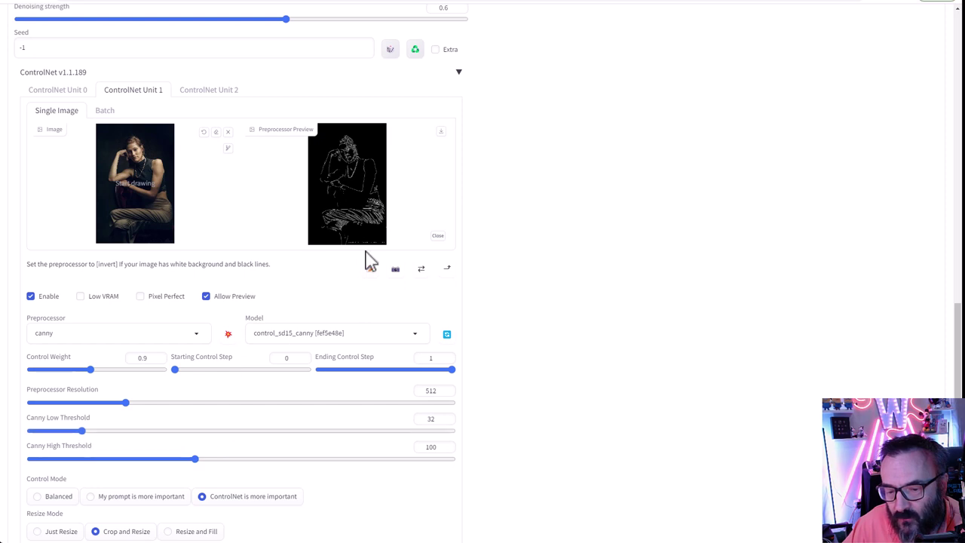
{"action": "left_click", "coordinate": [230, 335]}
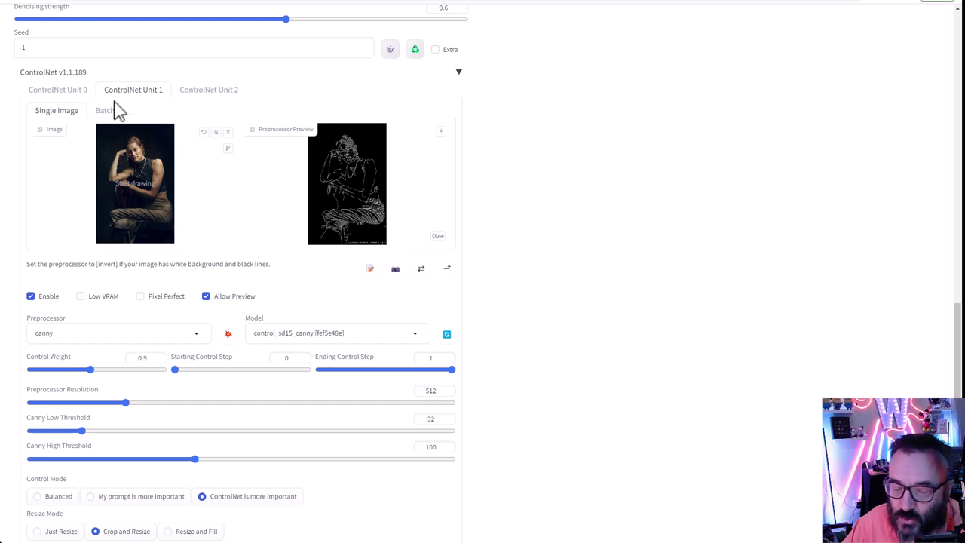
Set the openpose ControlNet unit's control weight to 0.9 and the sampling steps to 75.
{"action": "left_click", "coordinate": [59, 91]}
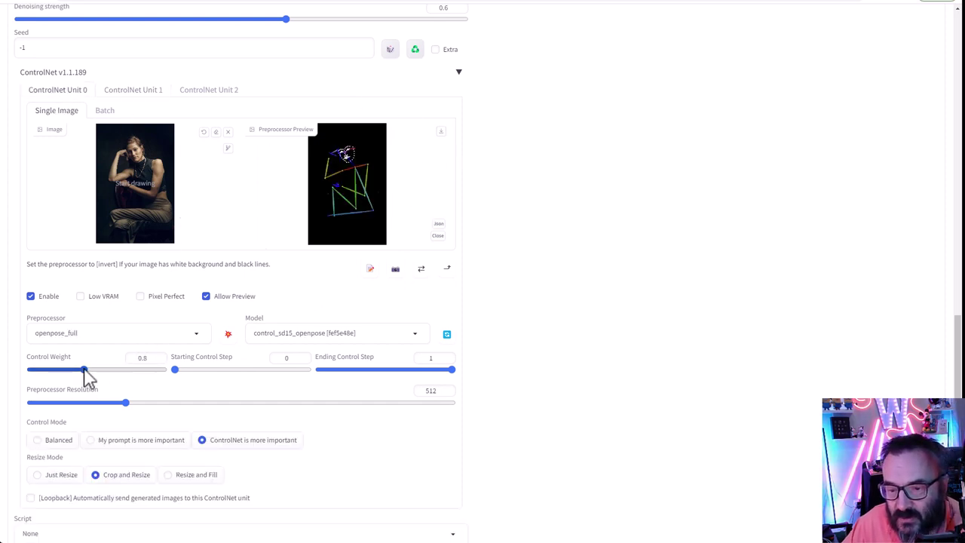
{"action": "left_click_drag", "start_coordinate": [83, 370], "coordinate": [88, 371]}
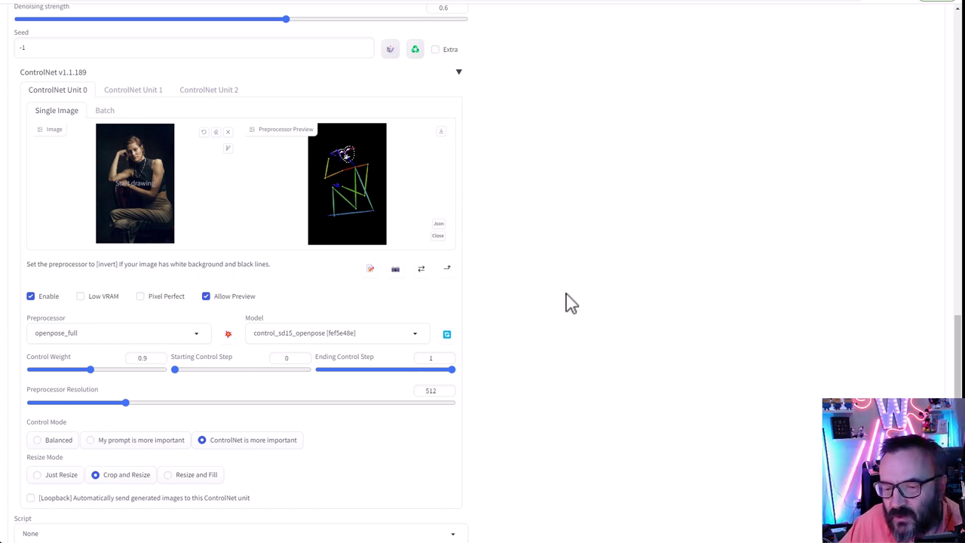
{"action": "scroll", "coordinate": [571, 303], "scroll_direction": "up", "scroll_amount": 3}
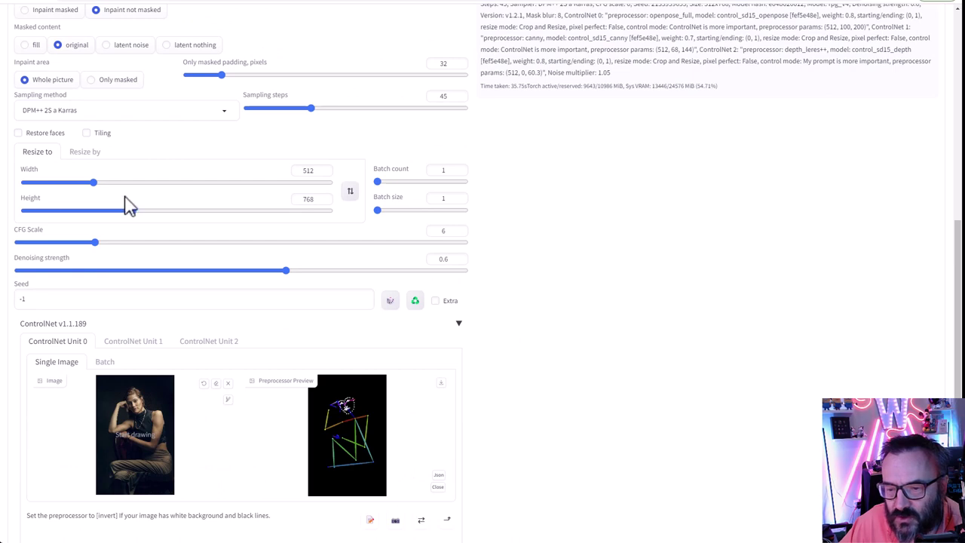
{"action": "scroll", "coordinate": [517, 257], "scroll_direction": "up", "scroll_amount": 2}
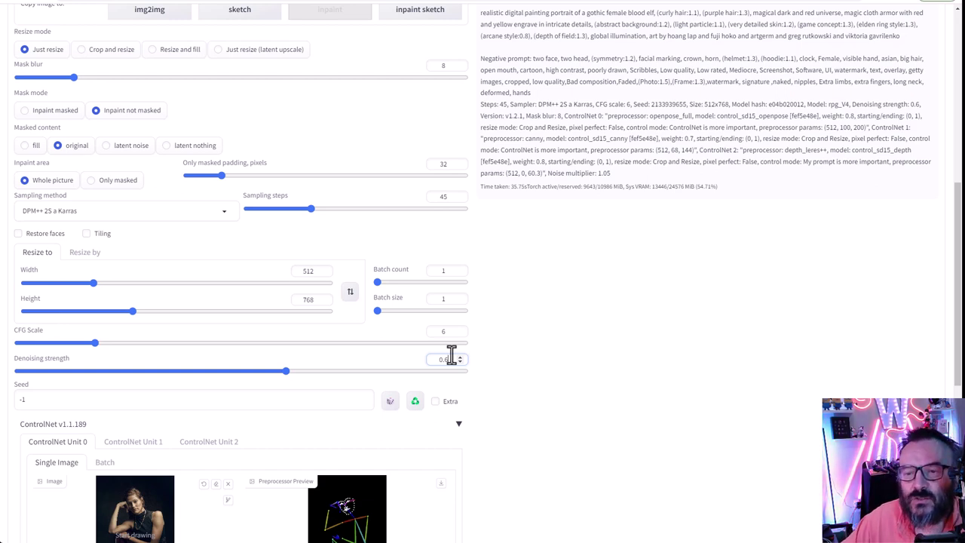
{"action": "scroll", "coordinate": [525, 377], "scroll_direction": "up", "scroll_amount": 1}
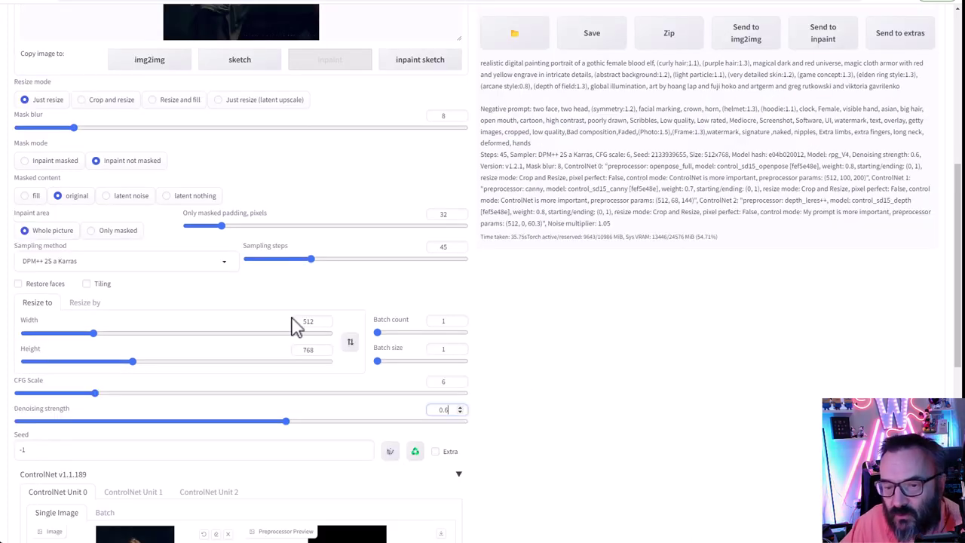
{"action": "scroll", "coordinate": [513, 349], "scroll_direction": "up", "scroll_amount": 1}
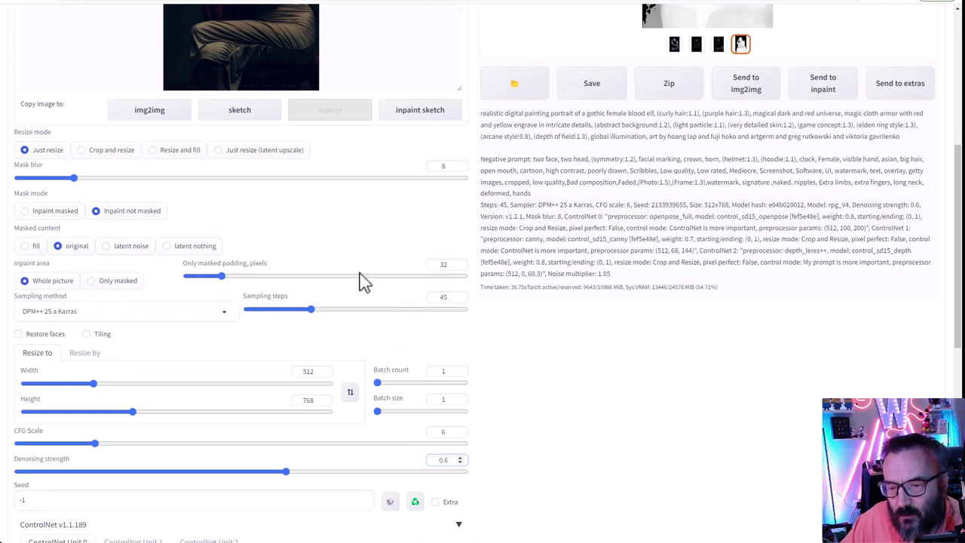
{"action": "scroll", "coordinate": [298, 260], "scroll_direction": "up", "scroll_amount": 2}
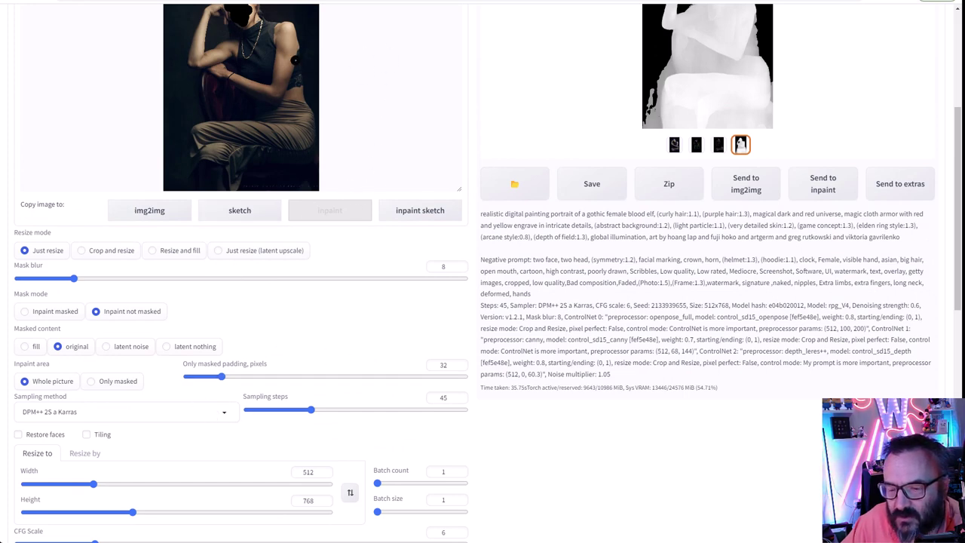
{"action": "scroll", "coordinate": [459, 445], "scroll_direction": "down", "scroll_amount": 2}
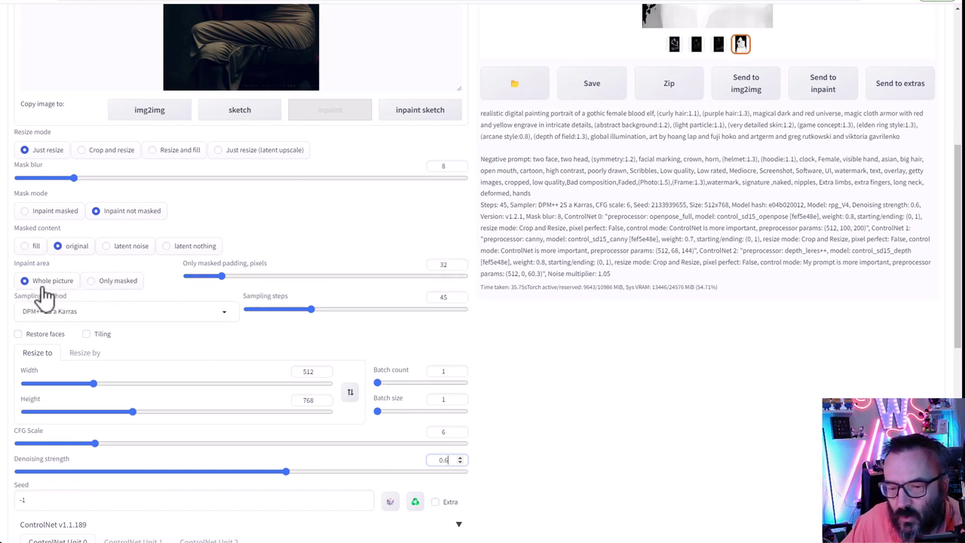
{"action": "double_click", "coordinate": [444, 297]}
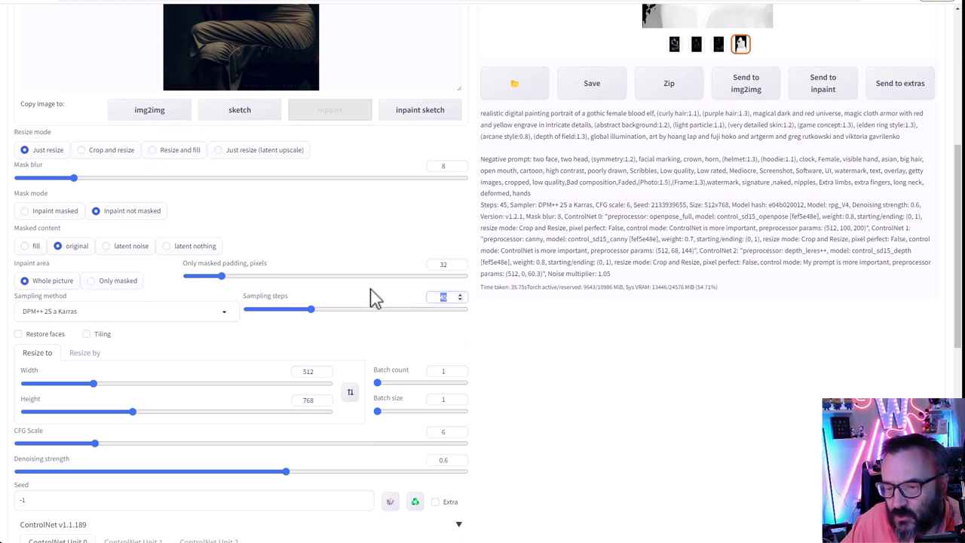
{"action": "type", "text": "75"}
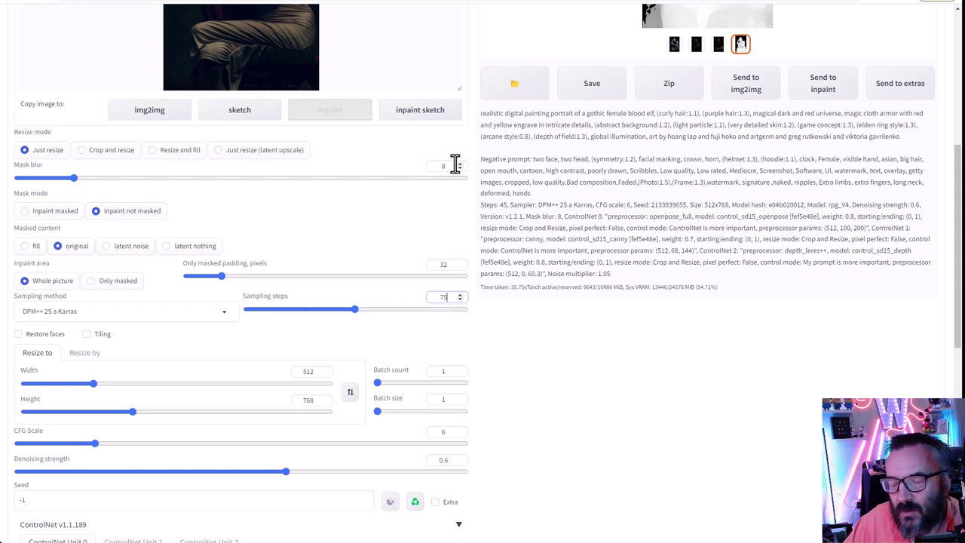
Bring back the generated portrait for comparison, generate a new blood elf image and inspect it enlarged.
{"action": "scroll", "coordinate": [395, 244], "scroll_direction": "up", "scroll_amount": 5}
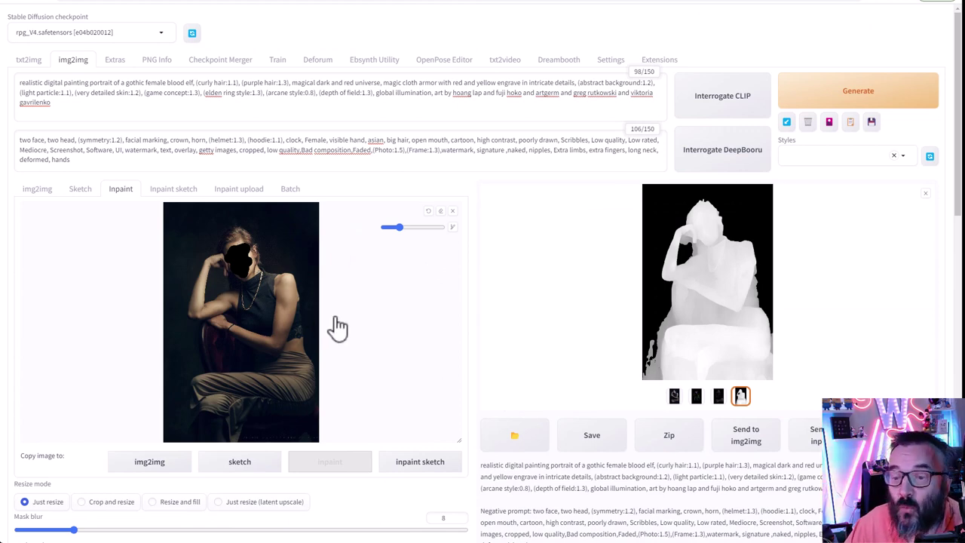
{"action": "scroll", "coordinate": [338, 329], "scroll_direction": "down", "scroll_amount": 1}
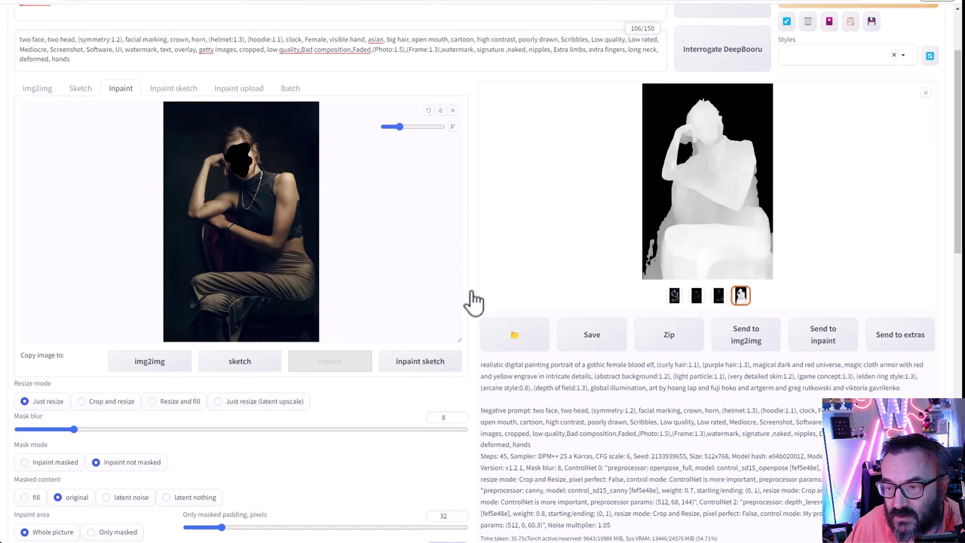
{"action": "left_click", "coordinate": [675, 295]}
{"action": "scroll", "coordinate": [462, 279], "scroll_direction": "up", "scroll_amount": 1}
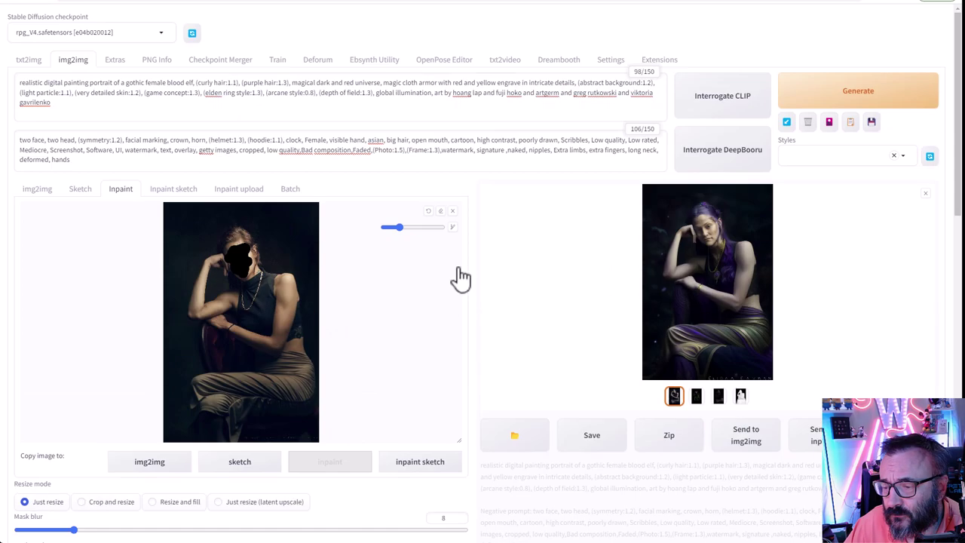
{"action": "left_click", "coordinate": [851, 97]}
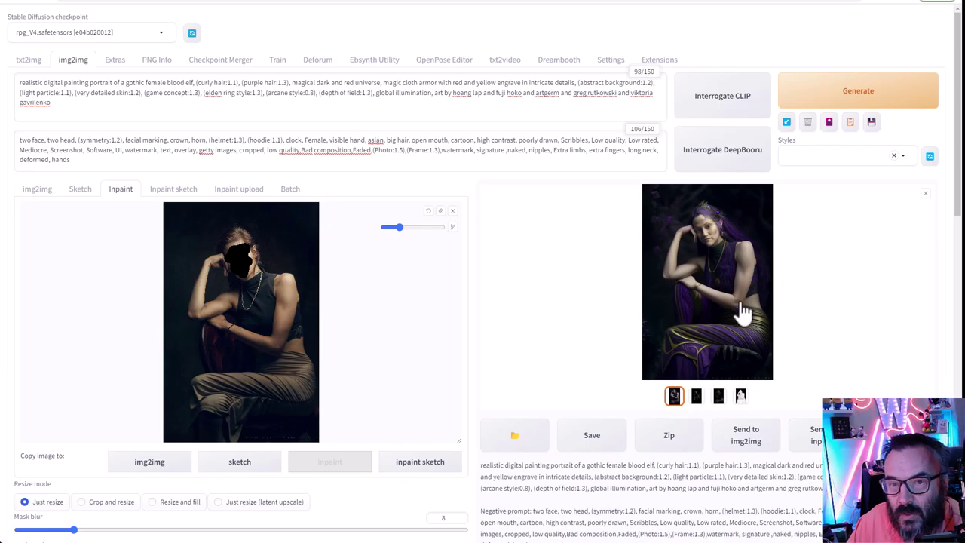
{"action": "left_click", "coordinate": [742, 305]}
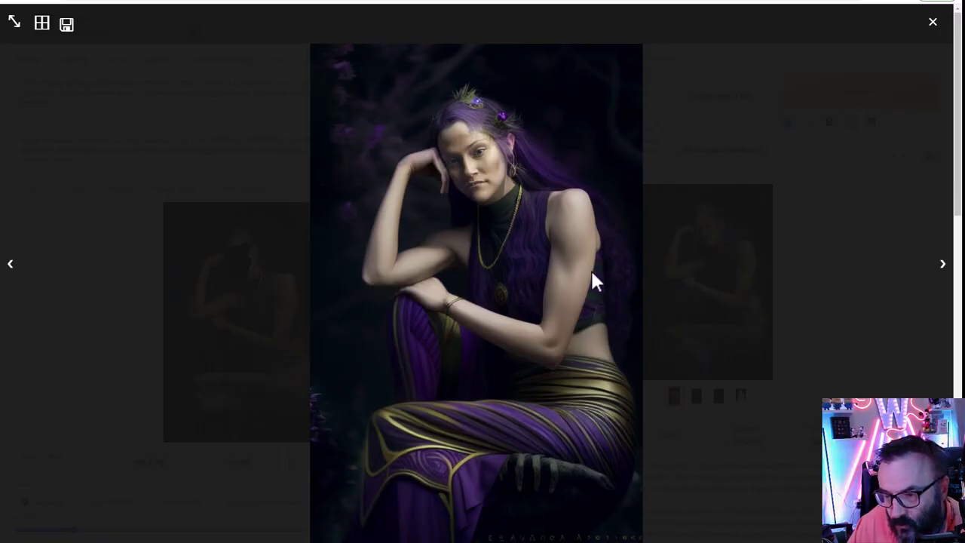
{"action": "left_click", "coordinate": [936, 23]}
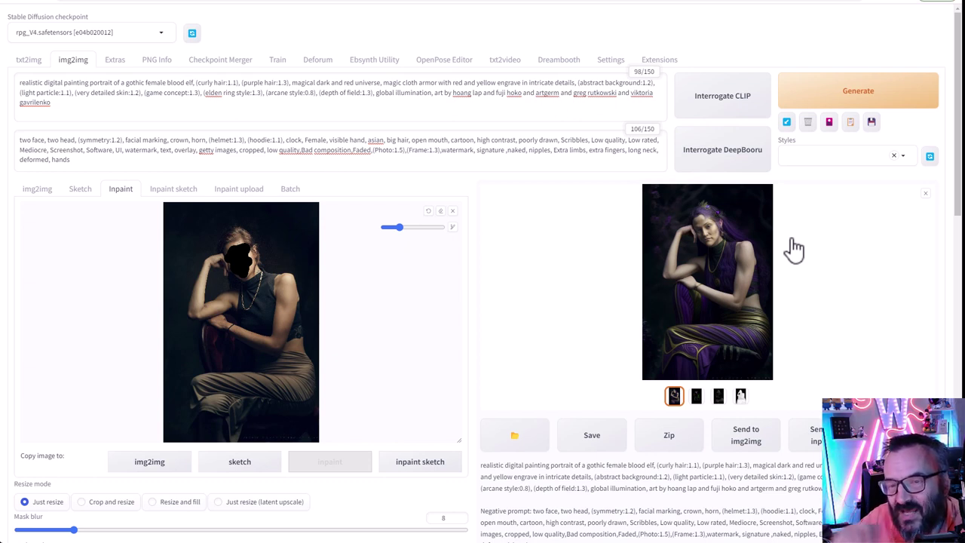
Replace the prompt with a concept art portrait of a Cosmic (rogue thief:1.2) wearing (leather armor:1.2), generate the image and view it enlarged.
{"action": "left_click", "coordinate": [170, 118]}
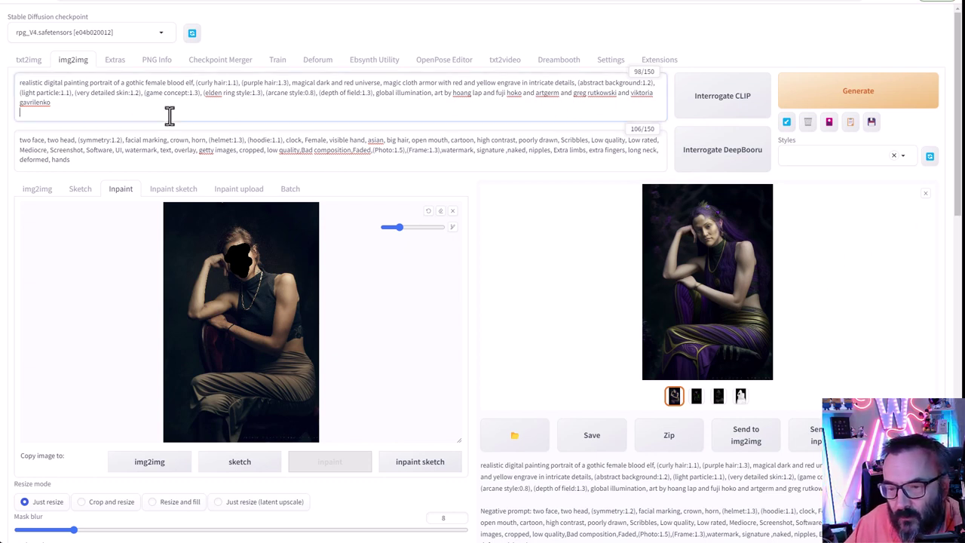
{"action": "key", "text": "ctrl+a"}
{"action": "type", "text": "Cosmic (rogue thief:1.2) wearing mutiple layer (leather armor:1.2), nebulas, galactic, Concept art portrait by Greg rutkowski, Artgerm, hyperdetailed intricately detailed gothic art trending on Artstation triadic colors Unreal Engine 5 detailed matte painting, deep color, fantastical, intricate detail, splash screen, complementary colors, fantasy concept art, 8k resolution, gothic DeviantArt masterpiece, inside gothic church"}
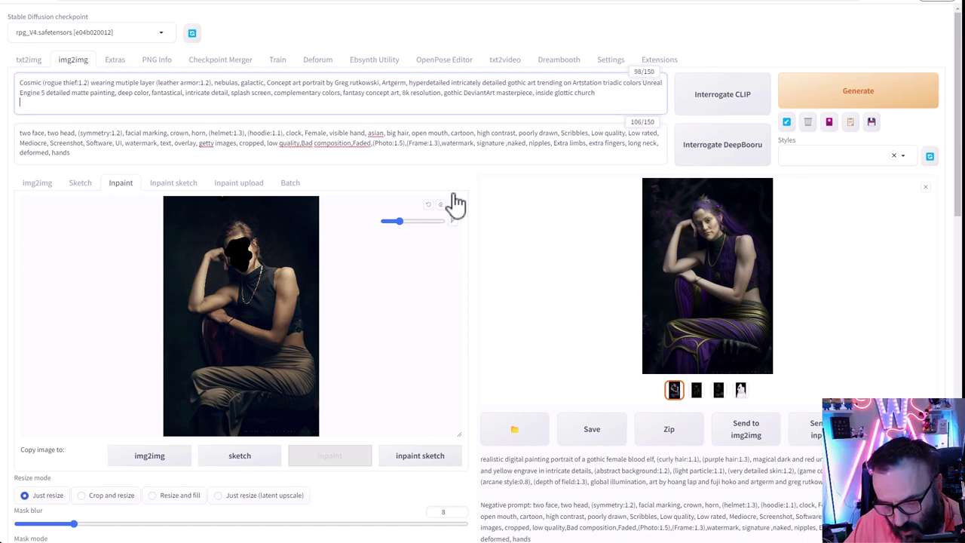
{"action": "left_click", "coordinate": [899, 93]}
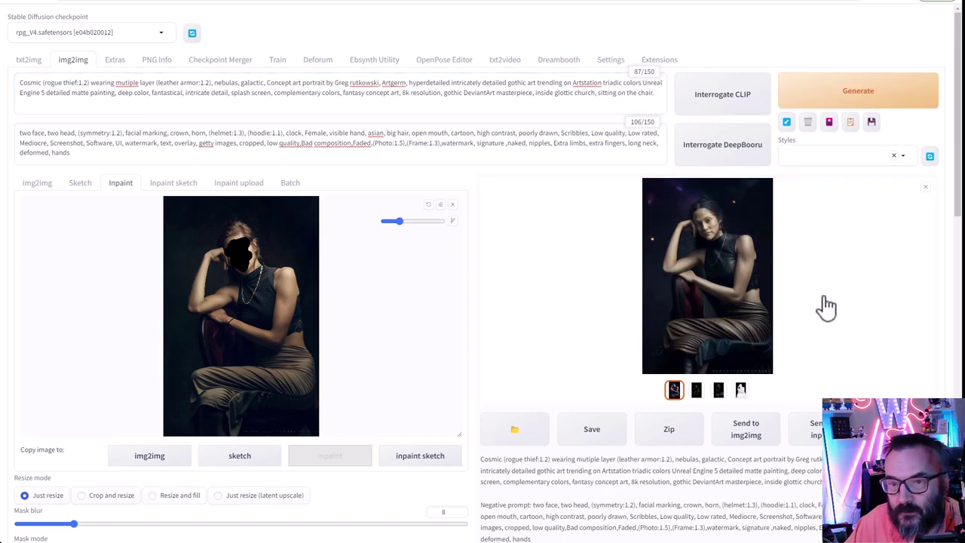
{"action": "left_click", "coordinate": [701, 259]}
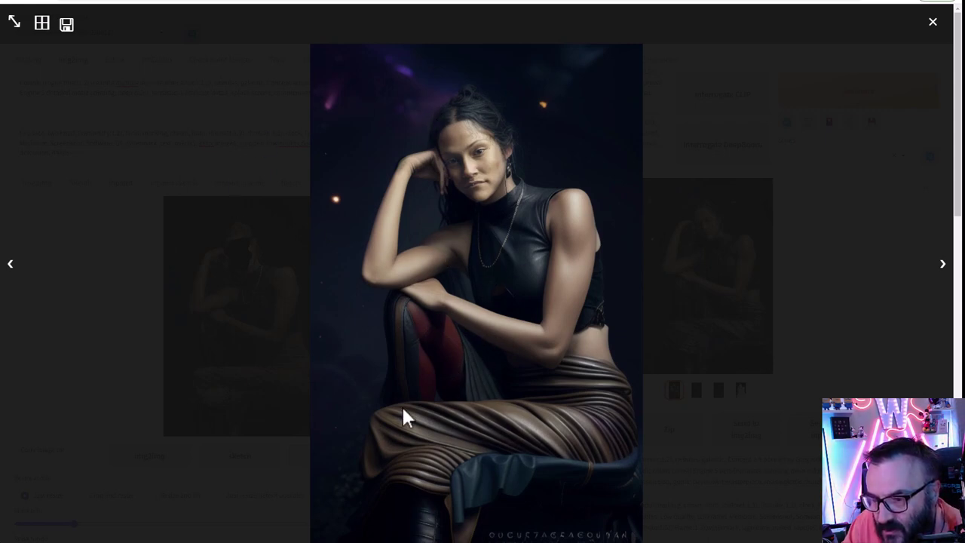
Set the inpainting masked content to fill and generate the cosmic rogue thief portrait again.
{"action": "left_click", "coordinate": [936, 25]}
{"action": "scroll", "coordinate": [101, 304], "scroll_direction": "down", "scroll_amount": 3}
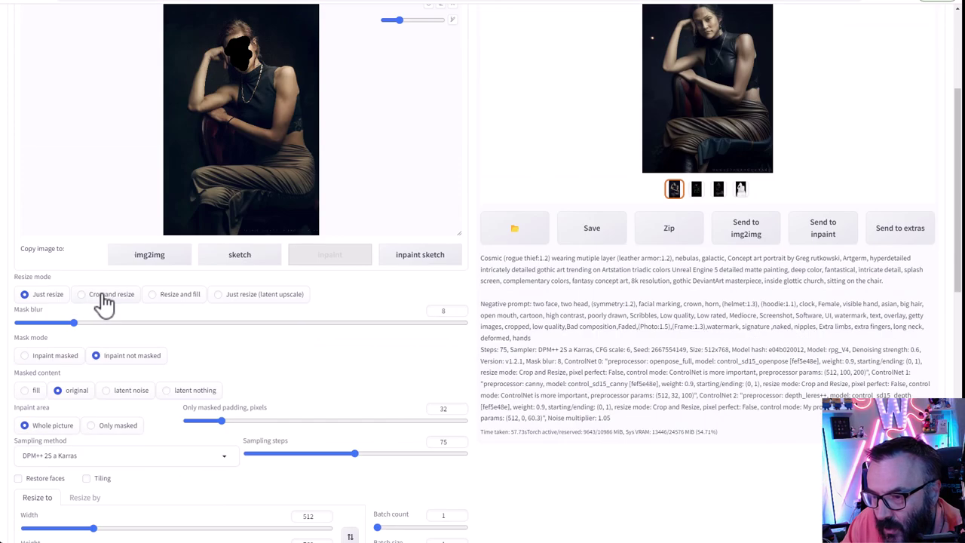
{"action": "left_click", "coordinate": [25, 390]}
{"action": "scroll", "coordinate": [448, 207], "scroll_direction": "up", "scroll_amount": 3}
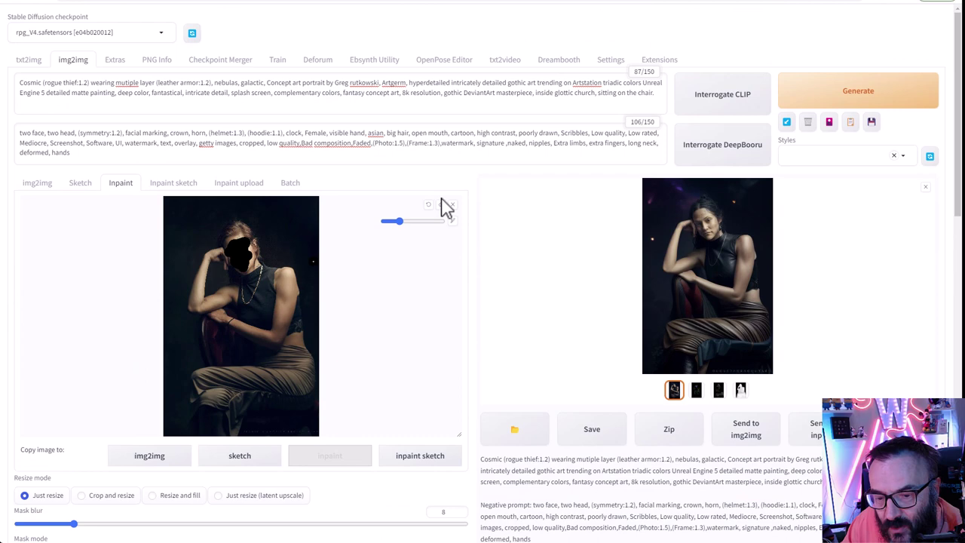
{"action": "left_click", "coordinate": [875, 101]}
{"action": "scroll", "coordinate": [420, 238], "scroll_direction": "down", "scroll_amount": 3}
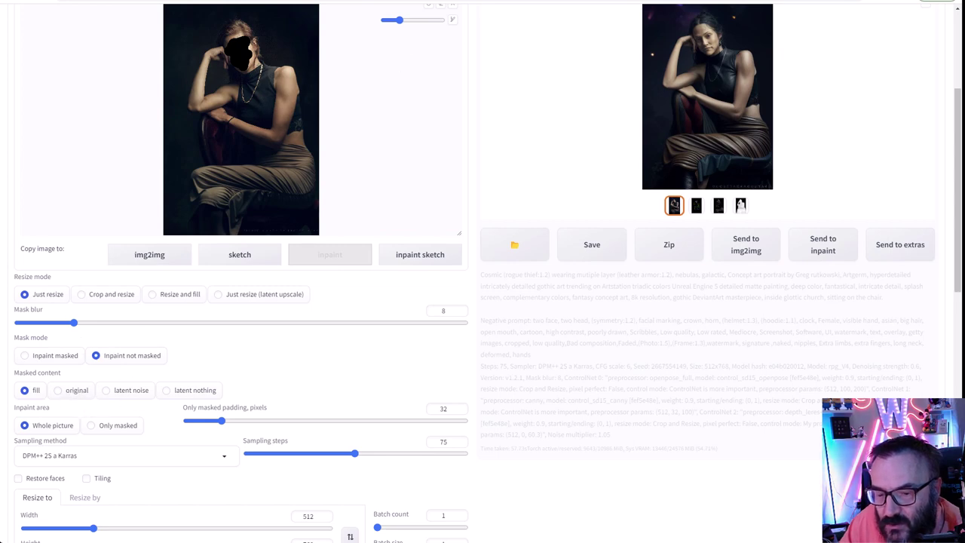
Inspect the newly generated cosmic rogue thief portrait enlarged and return to the generation settings.
{"action": "scroll", "coordinate": [416, 168], "scroll_direction": "up", "scroll_amount": 2}
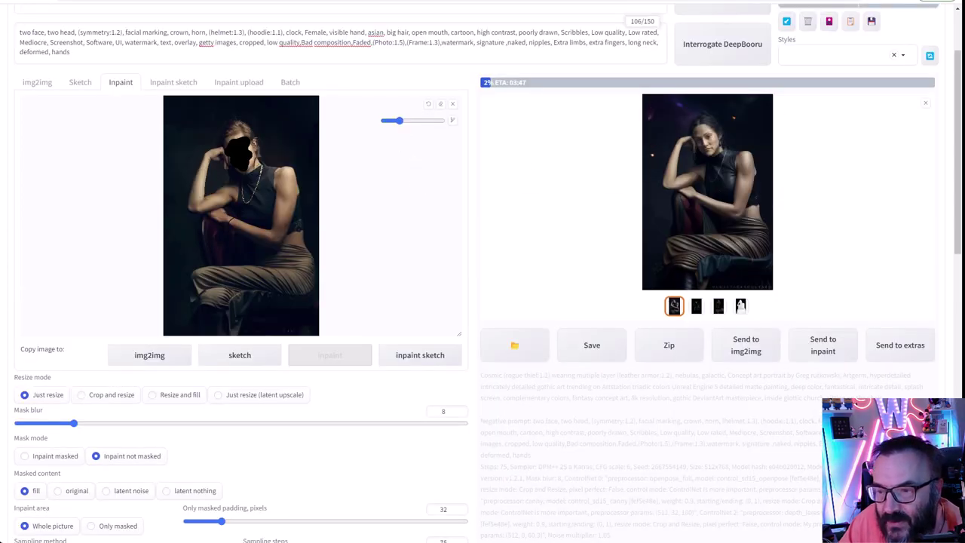
{"action": "scroll", "coordinate": [664, 231], "scroll_direction": "up", "scroll_amount": 1}
{"action": "left_click", "coordinate": [733, 205]}
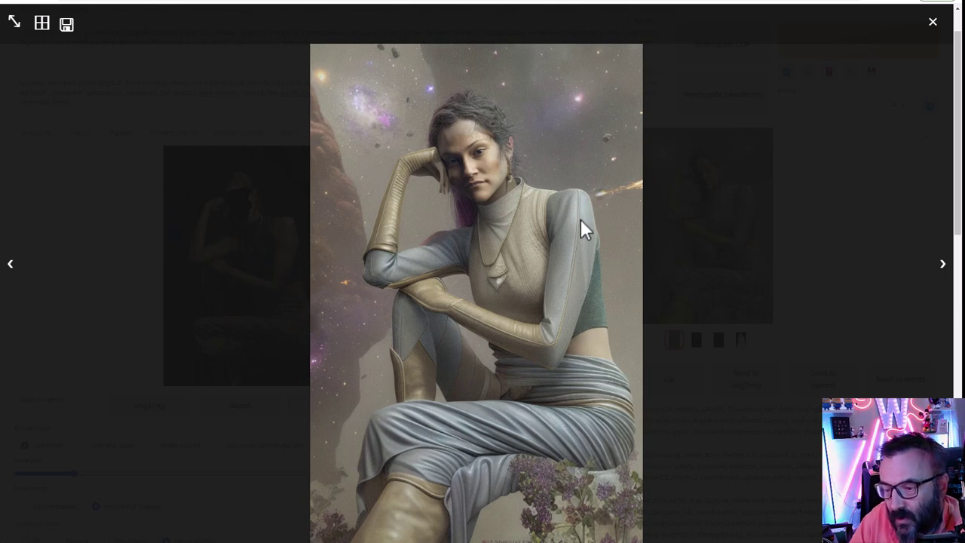
{"action": "left_click", "coordinate": [933, 23]}
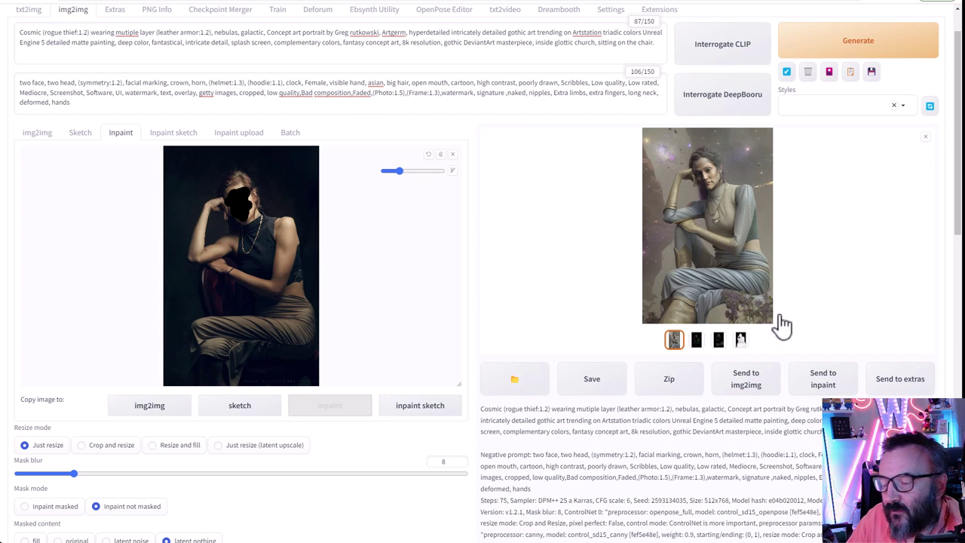
Send the generated portrait to Extras, upscale it by 4 with R-ESRGAN 4x+ as Upscaler 1, and open the result.
{"action": "left_click", "coordinate": [905, 381]}
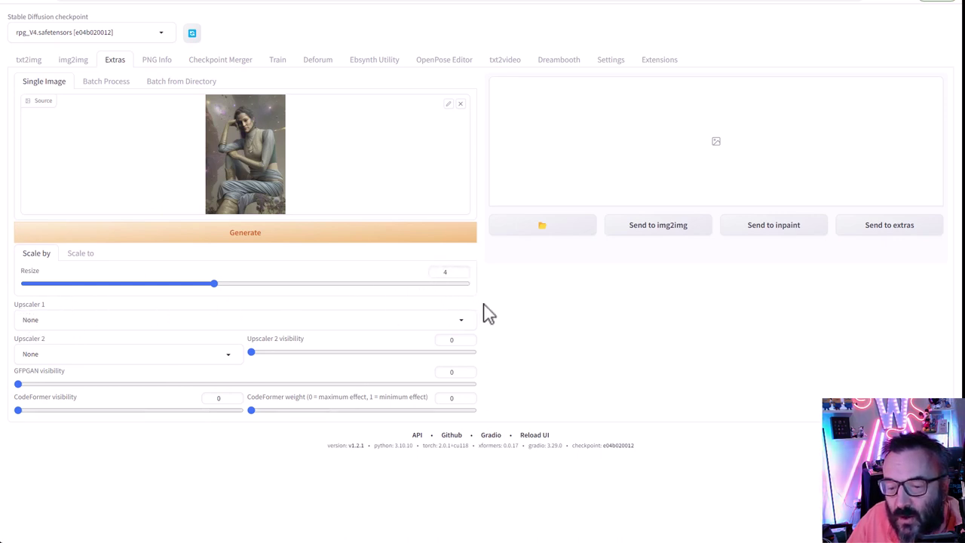
{"action": "left_click", "coordinate": [463, 326]}
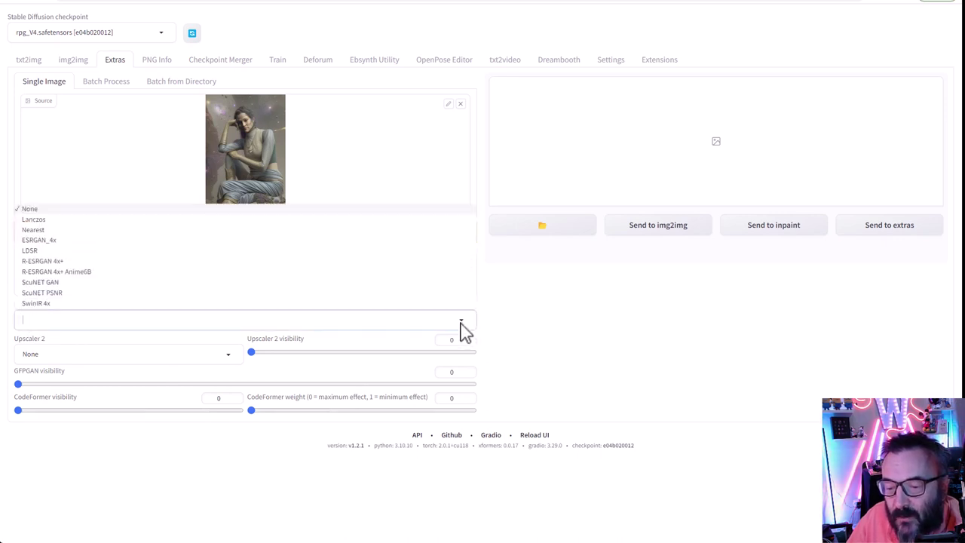
{"action": "left_click", "coordinate": [38, 263]}
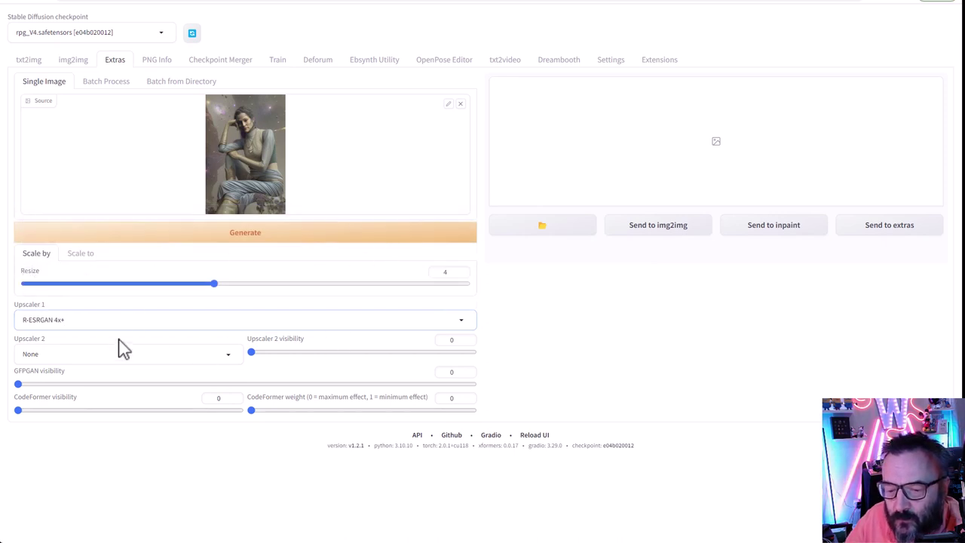
{"action": "left_click", "coordinate": [279, 243]}
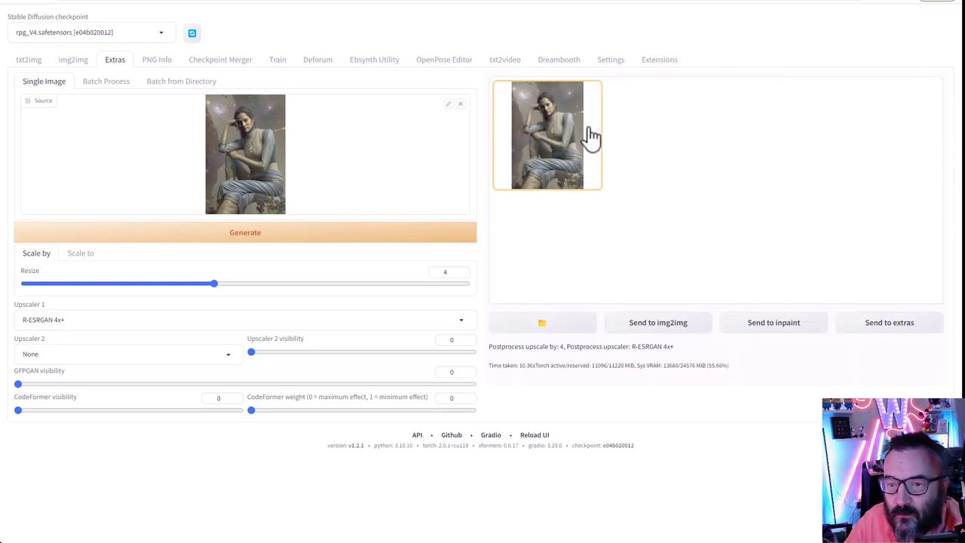
{"action": "left_click", "coordinate": [573, 134]}
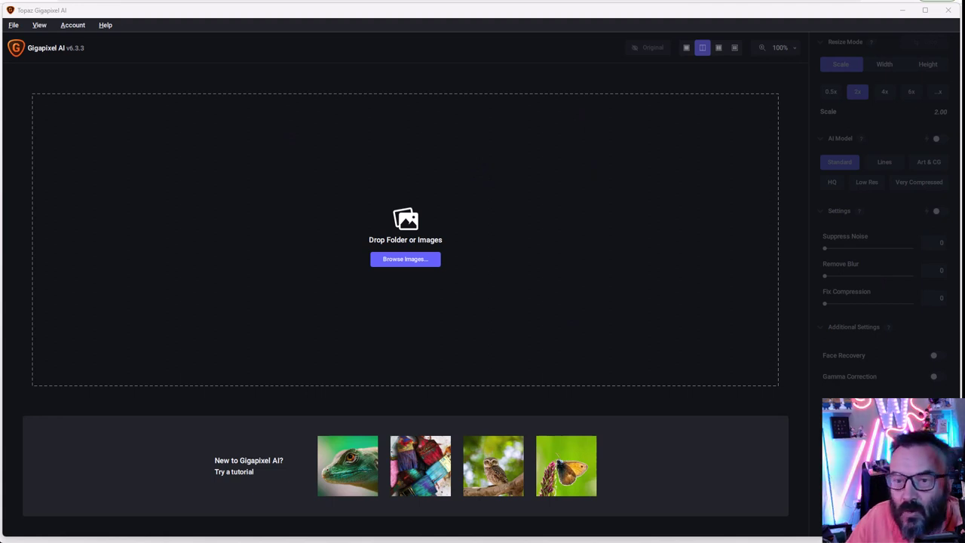
Switch to Topaz Gigapixel AI, load the portrait 00027-2593134035.png and set its scale to 4x.
{"action": "left_click_drag", "start_coordinate": [964, 196], "coordinate": [475, 200]}
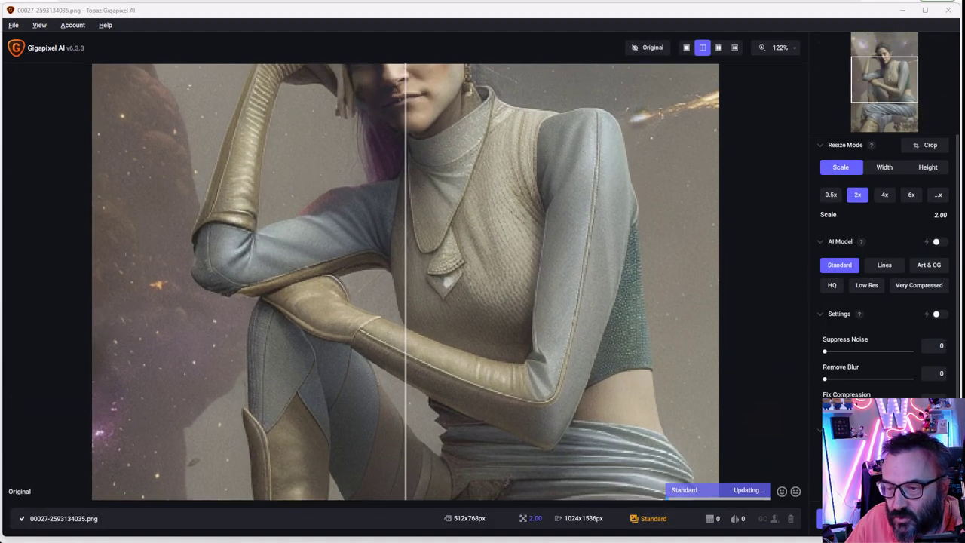
{"action": "left_click", "coordinate": [885, 195]}
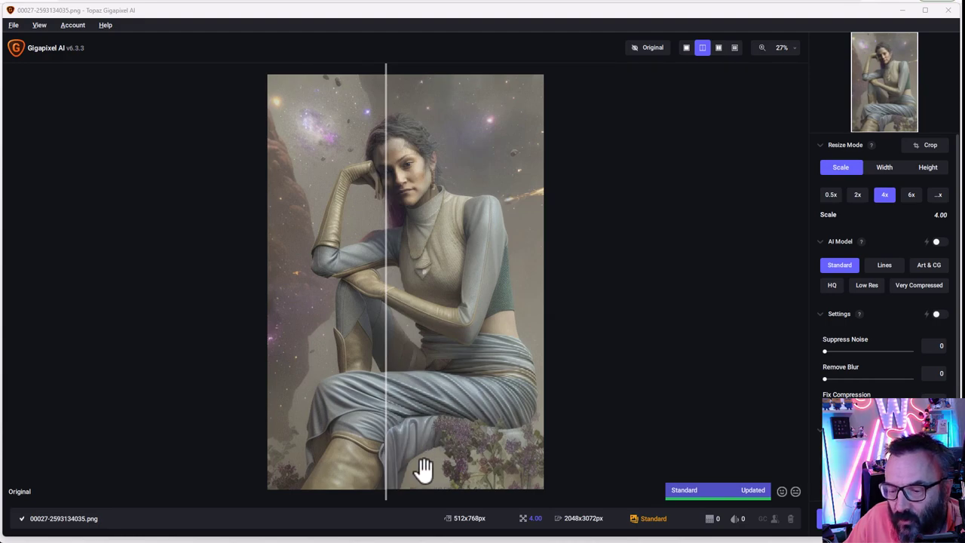
Compare the original and upscaled detail of the purple flowers beside the skirt, moving the split divider across them.
{"action": "scroll", "coordinate": [421, 464], "scroll_direction": "up", "scroll_amount": 3}
{"action": "scroll", "coordinate": [421, 464], "scroll_direction": "up", "scroll_amount": 5}
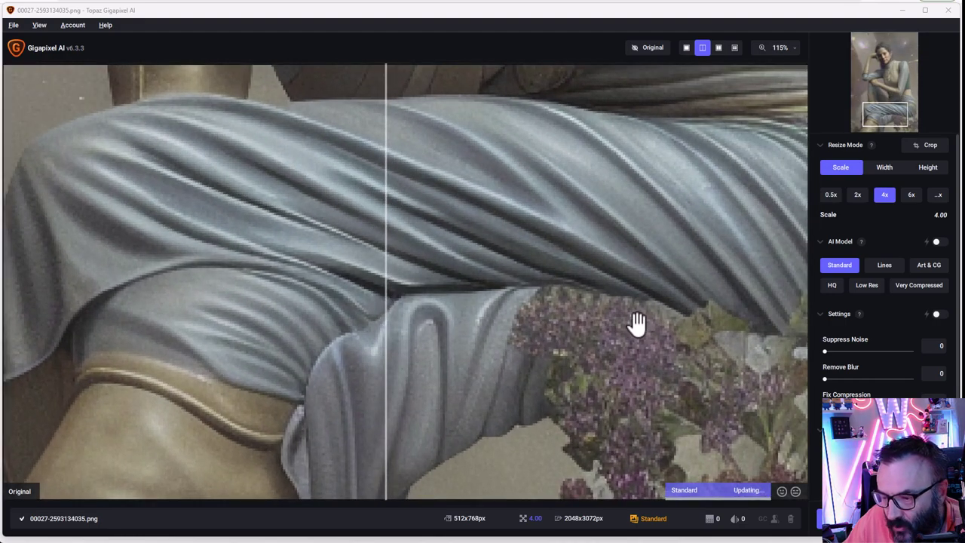
{"action": "scroll", "coordinate": [636, 322], "scroll_direction": "up", "scroll_amount": 3}
{"action": "left_click", "coordinate": [650, 48]}
{"action": "scroll", "coordinate": [405, 309], "scroll_direction": "up", "scroll_amount": 5}
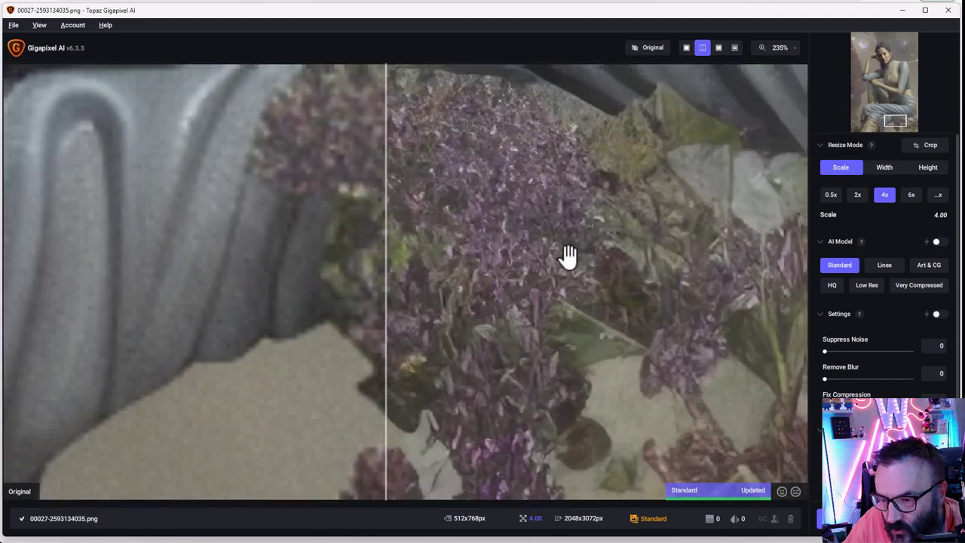
{"action": "left_click_drag", "start_coordinate": [383, 238], "coordinate": [147, 261]}
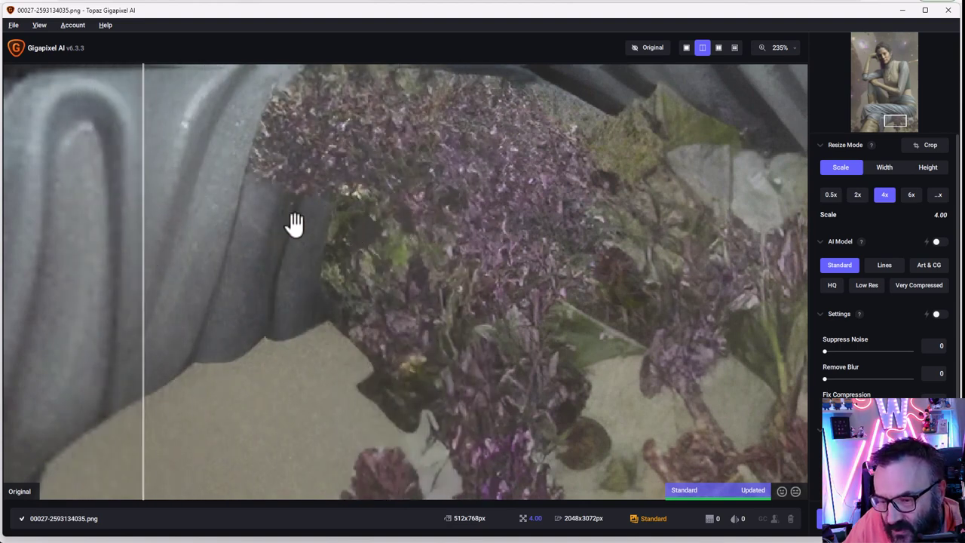
Compare the original and upscaled detail of the skirt folds above the flowers using the split divider.
{"action": "left_click_drag", "start_coordinate": [410, 220], "coordinate": [388, 435]}
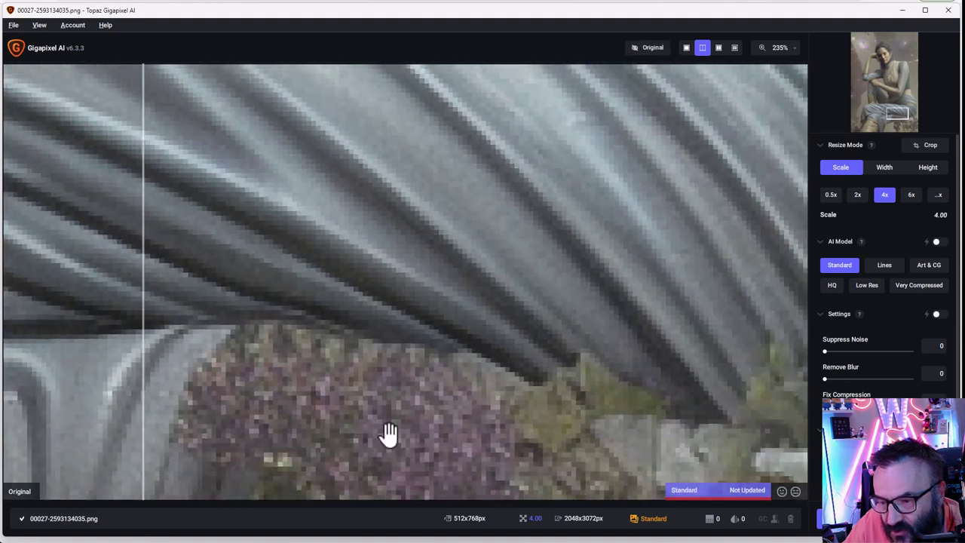
{"action": "left_click_drag", "start_coordinate": [528, 293], "coordinate": [159, 301]}
{"action": "scroll", "coordinate": [267, 264], "scroll_direction": "up", "scroll_amount": 2}
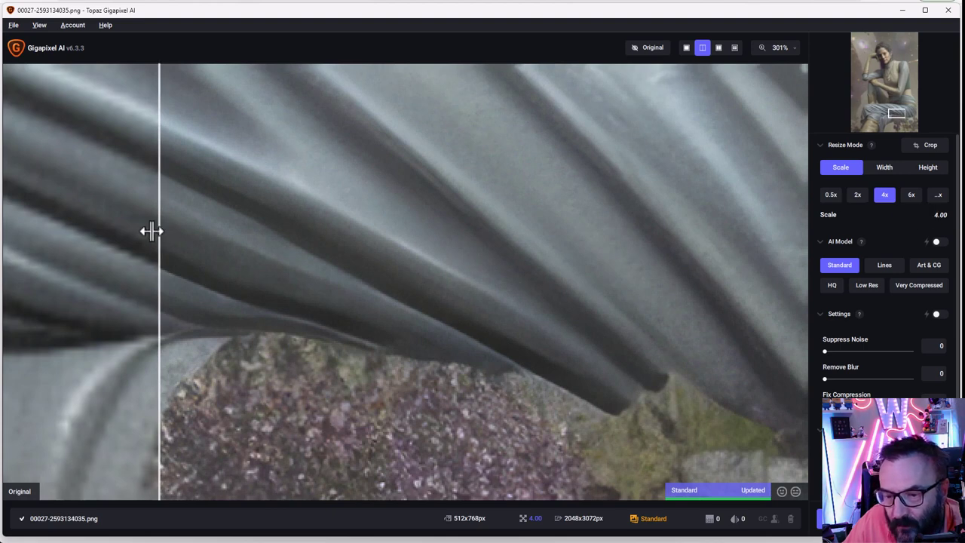
{"action": "left_click_drag", "start_coordinate": [158, 231], "coordinate": [390, 230]}
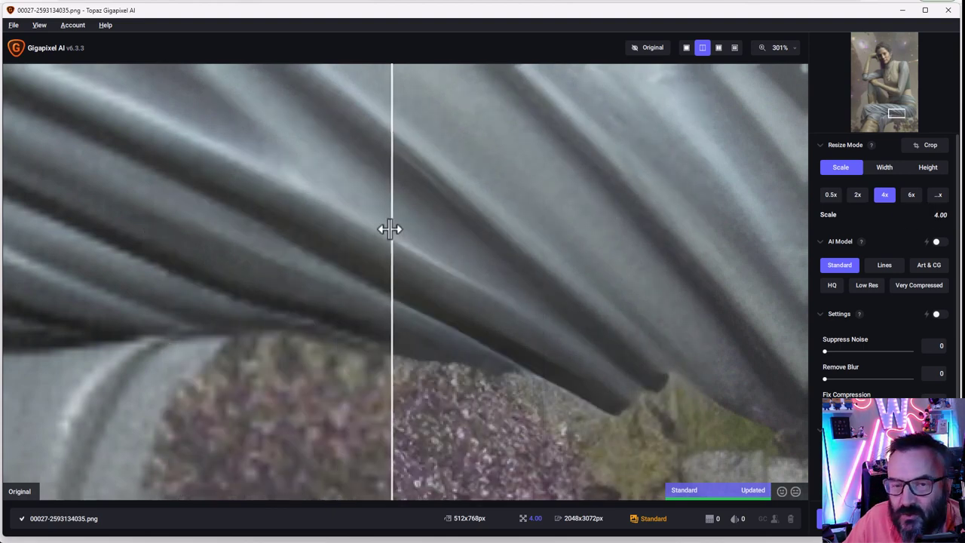